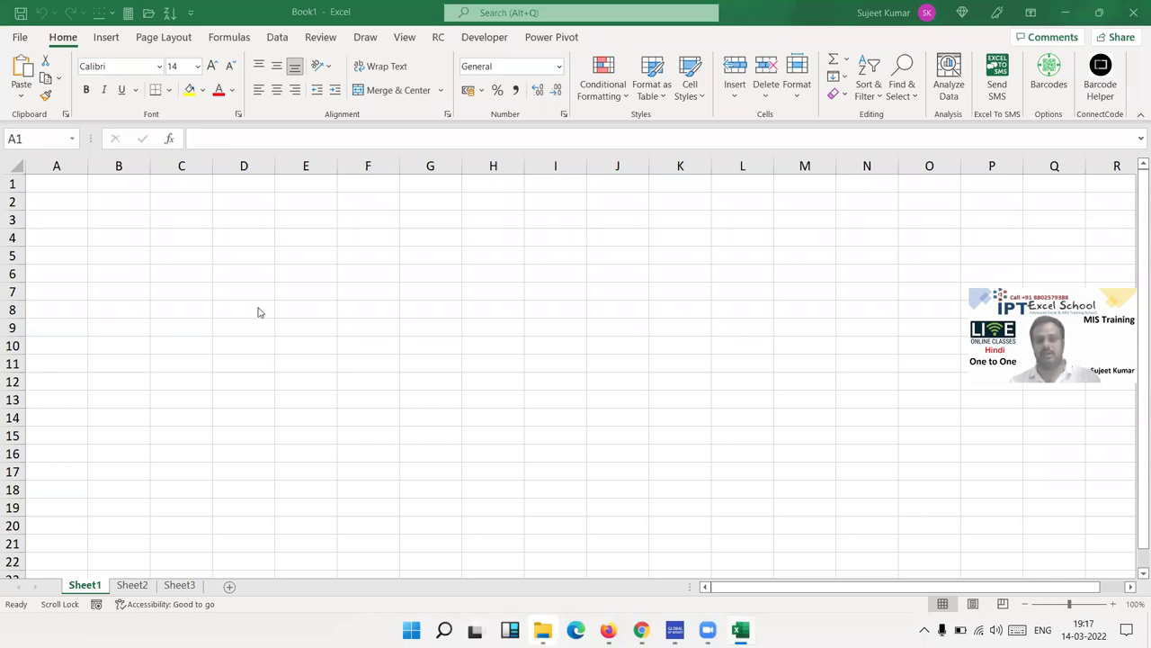
# - Enter 20 in B3 and 30 in E3 on Sheet1
pyautogui.keyDown('ctrl'); pyautogui.scroll(6, 274, 288); pyautogui.keyUp('ctrl')
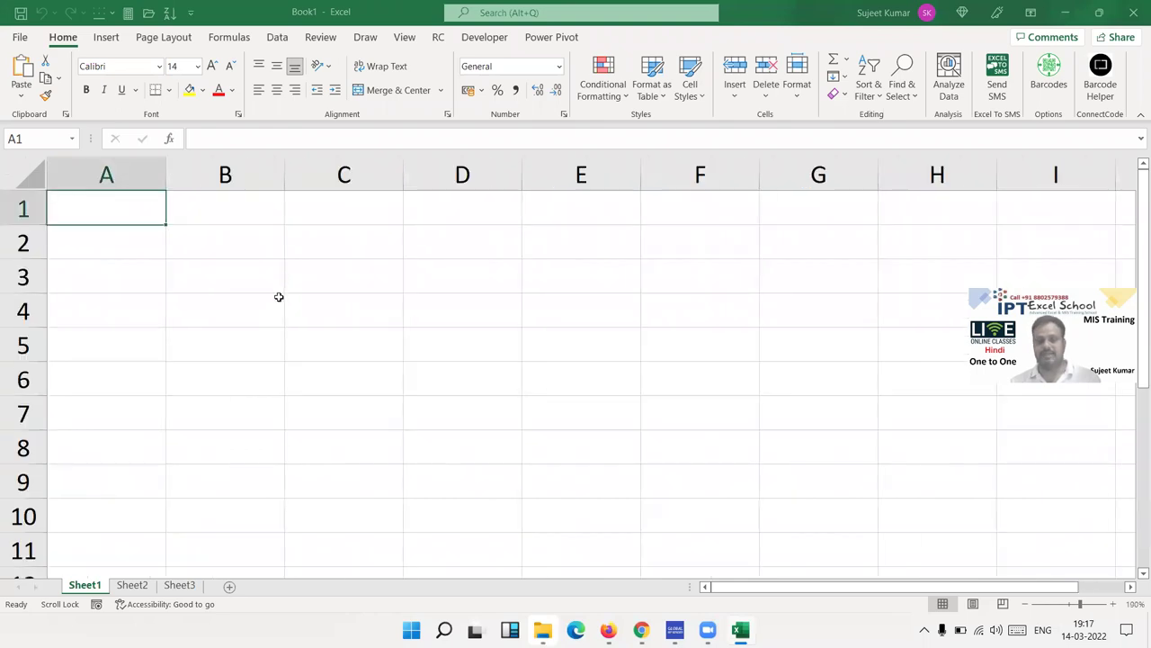
pyautogui.keyDown('ctrl'); pyautogui.scroll(1, 279, 296); pyautogui.keyUp('ctrl')
pyautogui.keyDown('ctrl'); pyautogui.scroll(3, 284, 309); pyautogui.keyUp('ctrl')
pyautogui.keyDown('ctrl'); pyautogui.scroll(1, 284, 308); pyautogui.keyUp('ctrl')
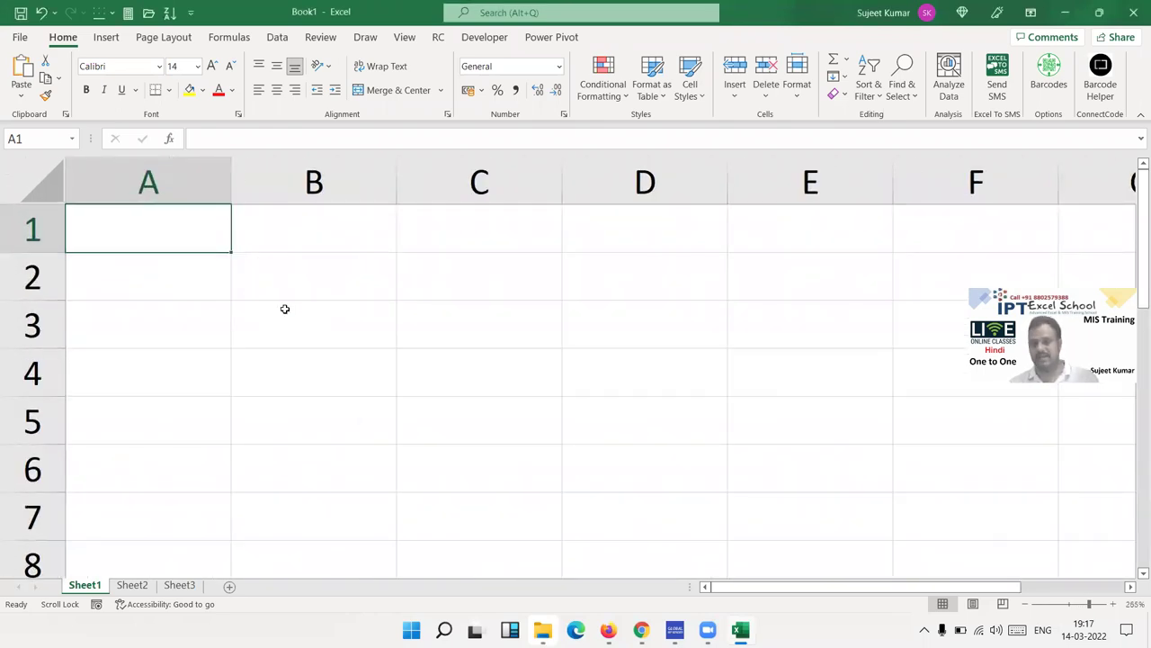
pyautogui.click(294, 319)
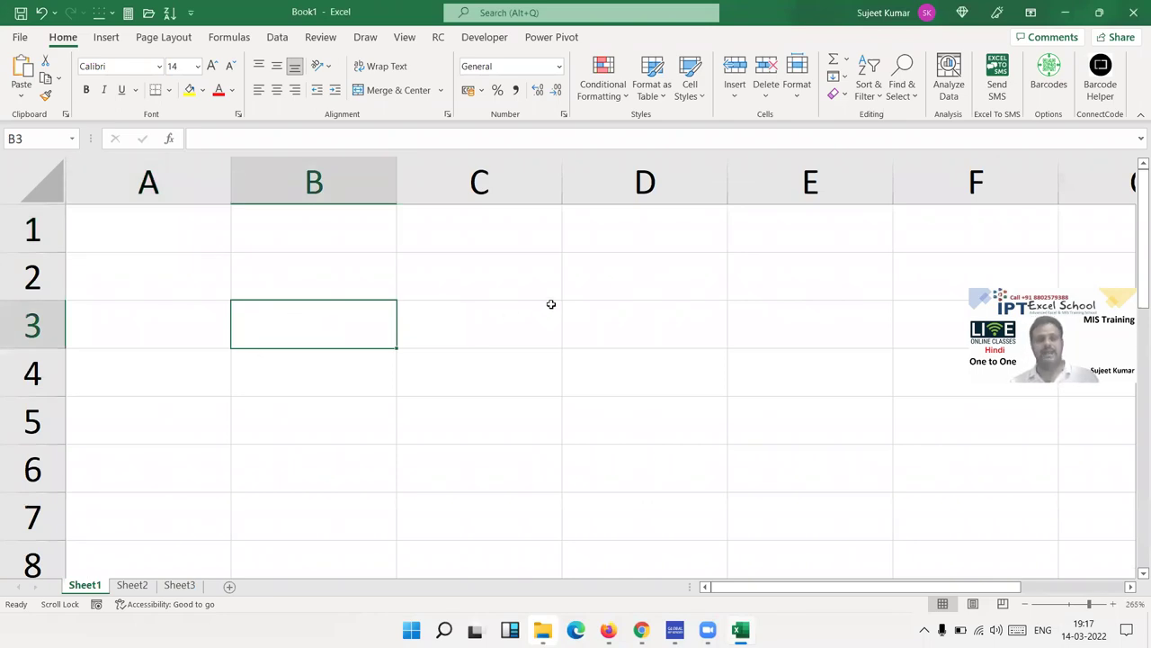
pyautogui.write('20')
pyautogui.hscroll(1, 550, 304)
pyautogui.hscroll(2, 550, 304)
pyautogui.hscroll(-1, 550, 304)
pyautogui.hscroll(-2, 551, 304)
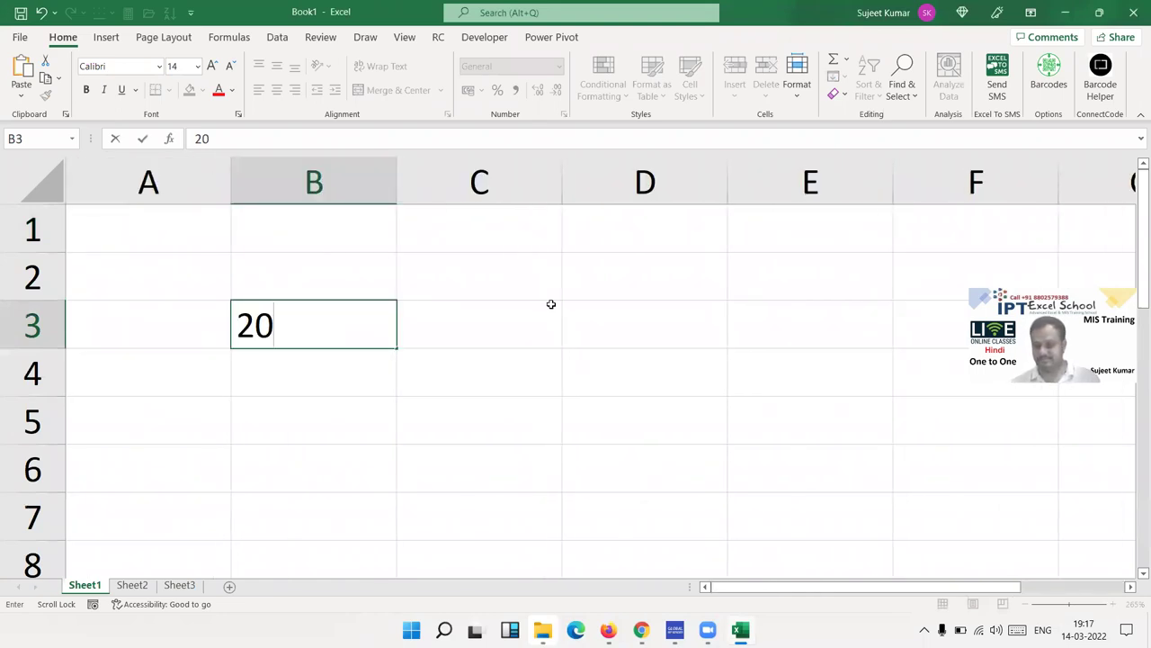
pyautogui.press('Right')
pyautogui.press('Right')
pyautogui.press('Right')
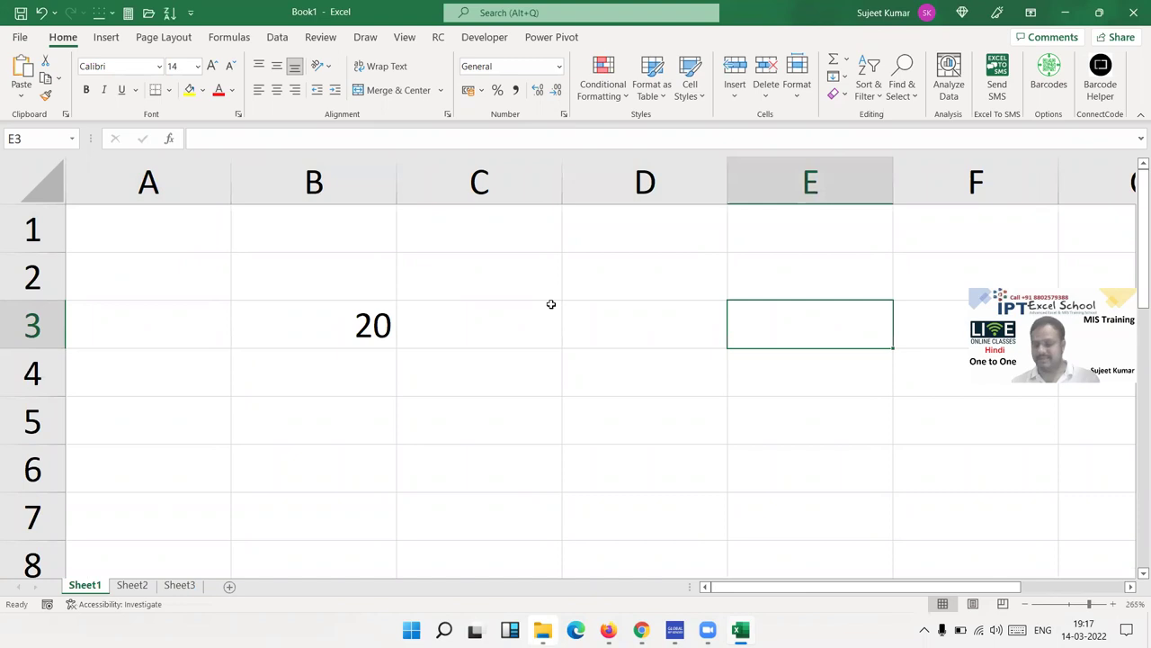
pyautogui.write('30')
pyautogui.press('Return')
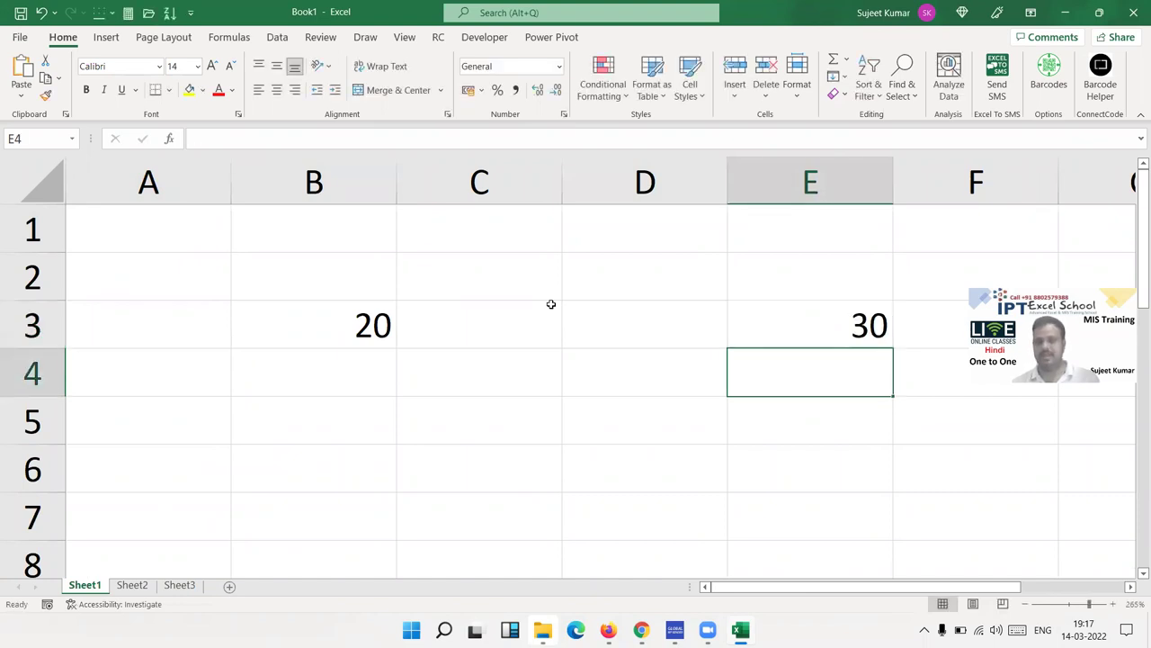
# - Copy B3's 20 and paste it over E3, replacing the 30
pyautogui.click(324, 343)
pyautogui.hotkey('ctrl', 'c')
pyautogui.click(795, 332)
pyautogui.hotkey('ctrl', 'v')
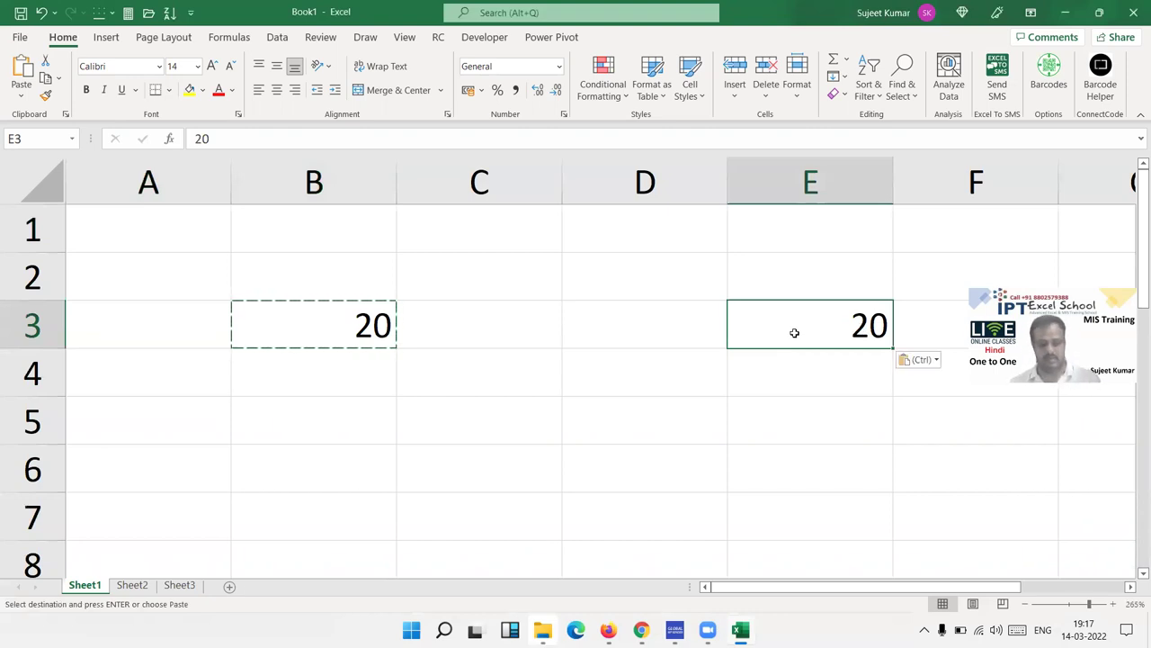
# - Undo the paste, then Paste Special B3's 20 into E3 with Values and Add, giving 50
pyautogui.hotkey('ctrl', 'z')
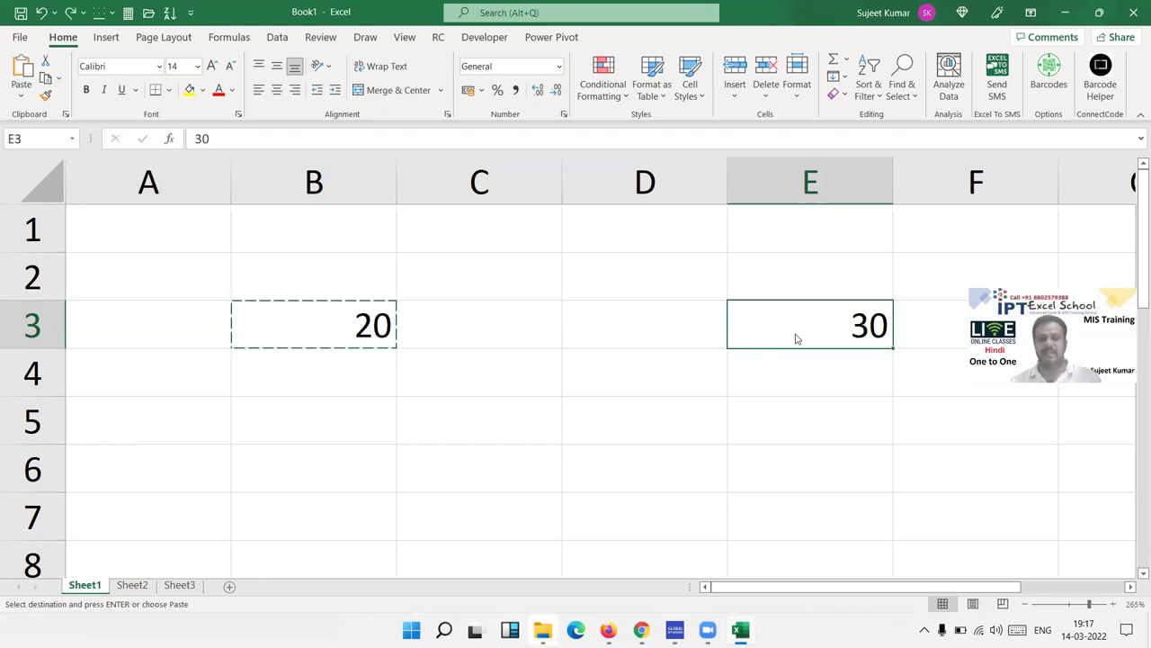
pyautogui.rightClick(795, 338)
pyautogui.click(810, 282)
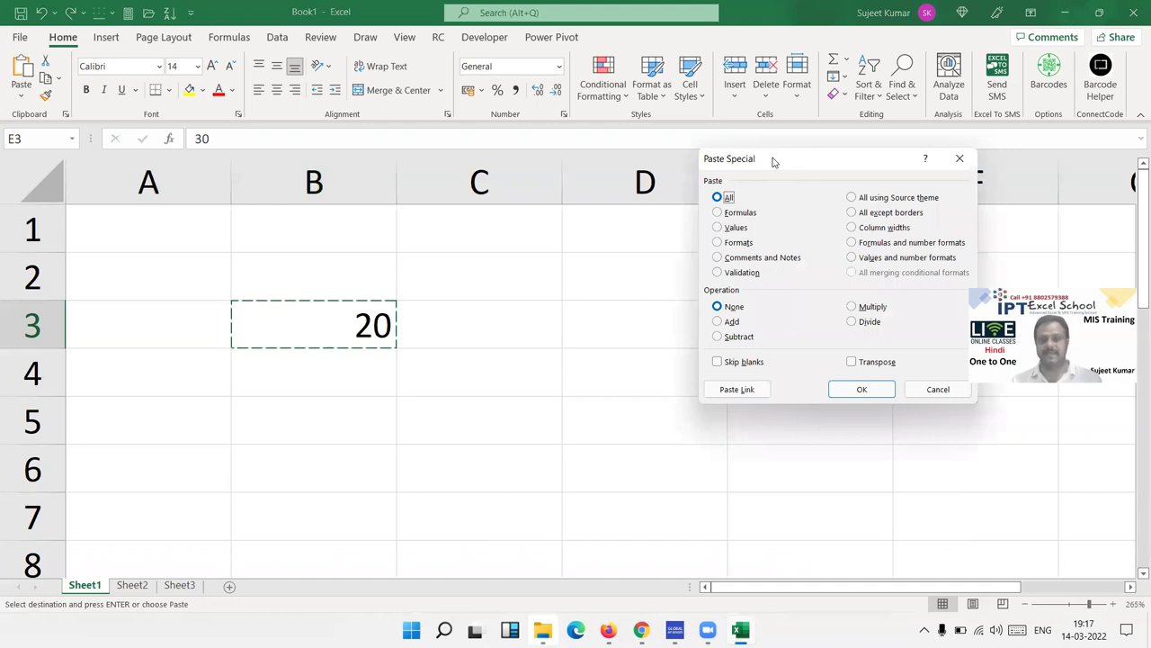
pyautogui.moveTo(773, 161); pyautogui.dragTo(515, 141)
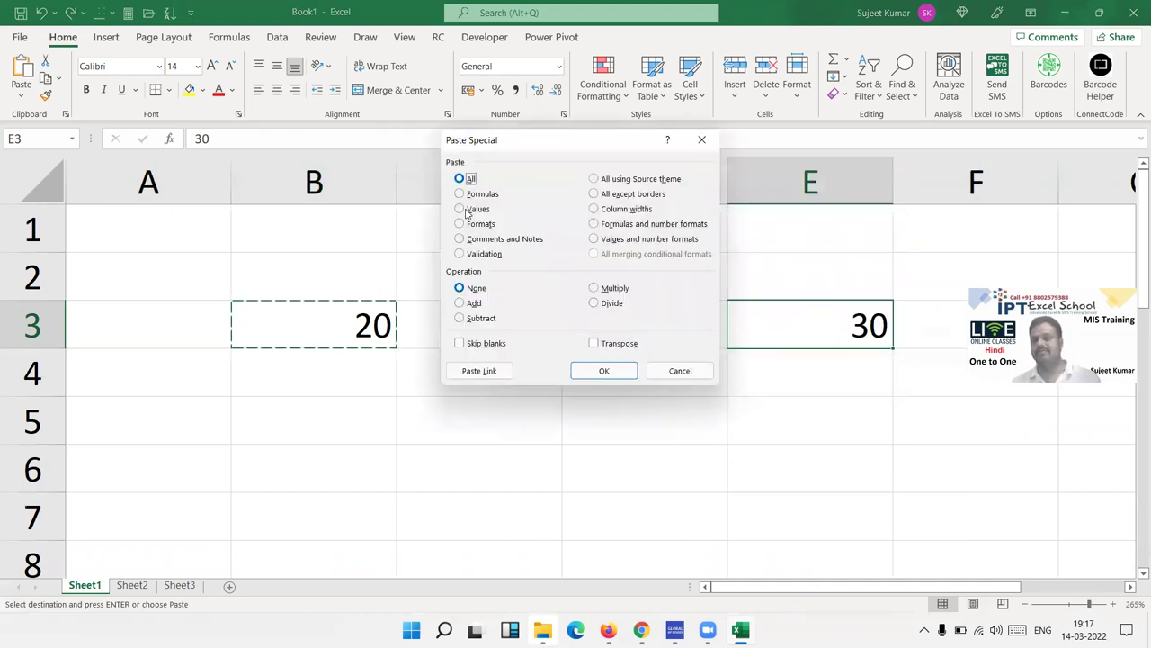
pyautogui.click(461, 208)
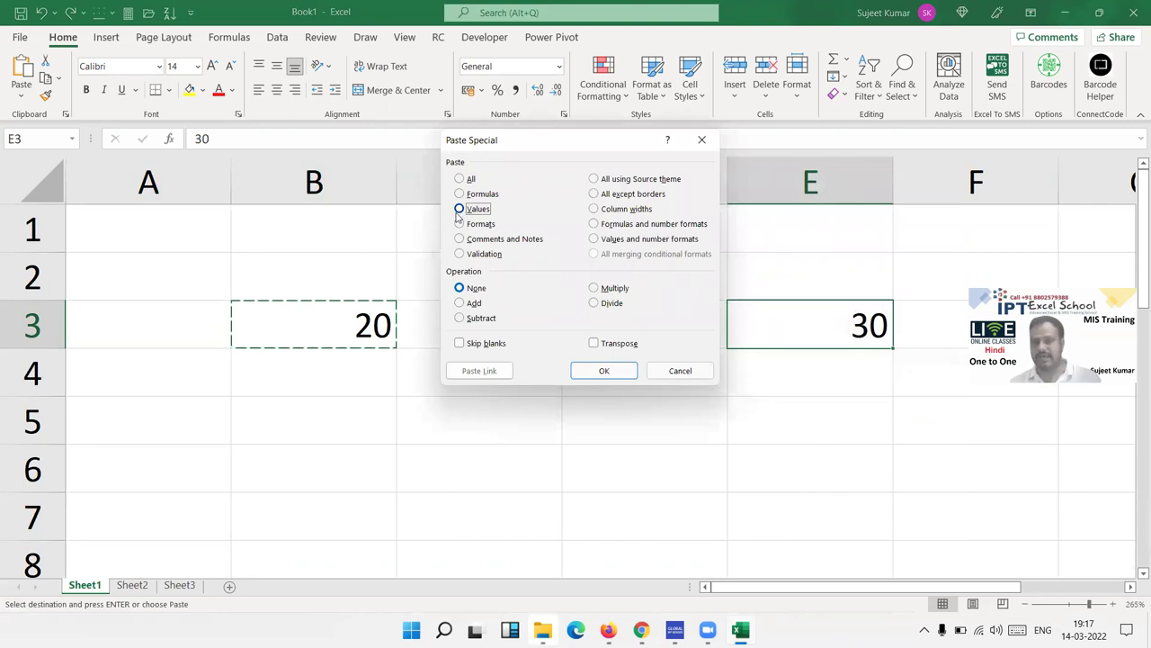
pyautogui.click(473, 309)
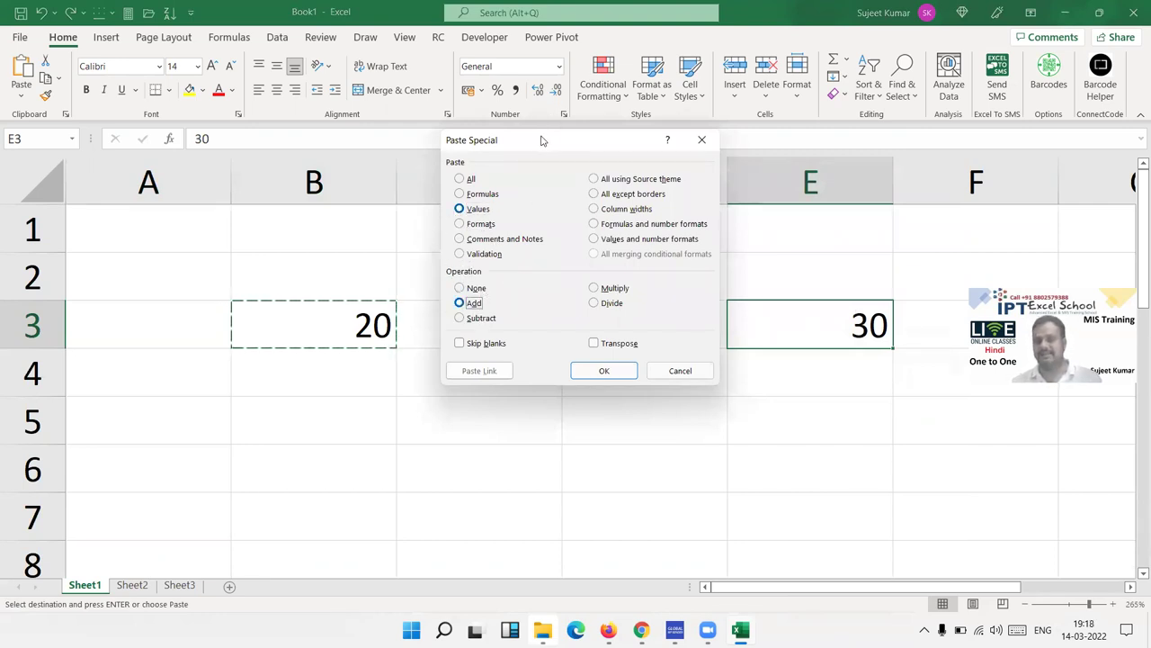
pyautogui.moveTo(537, 144); pyautogui.dragTo(526, 157)
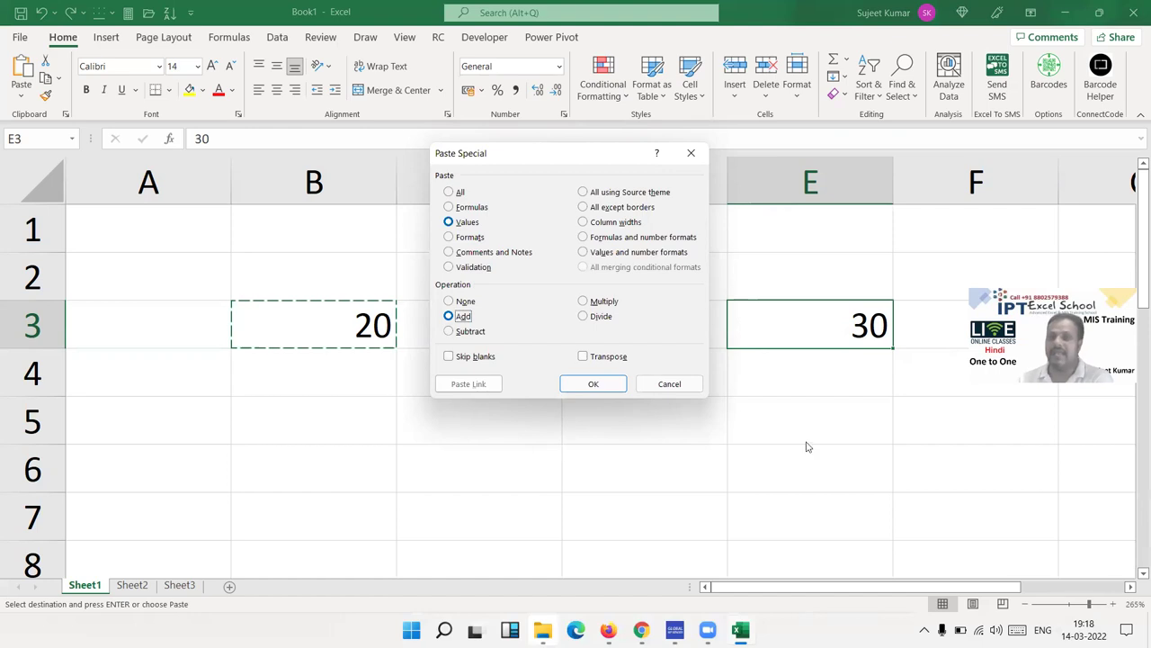
pyautogui.click(619, 385)
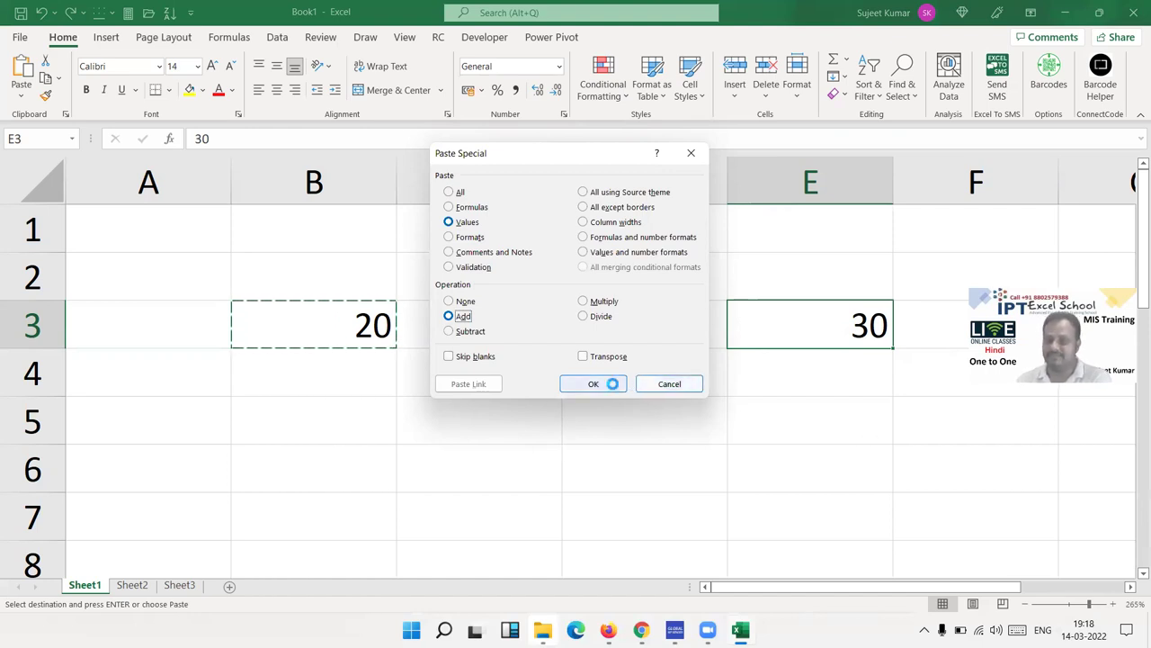
# - Paste Special the copied 20 into E3 with Multiply, making it 1000
pyautogui.rightClick(757, 332)
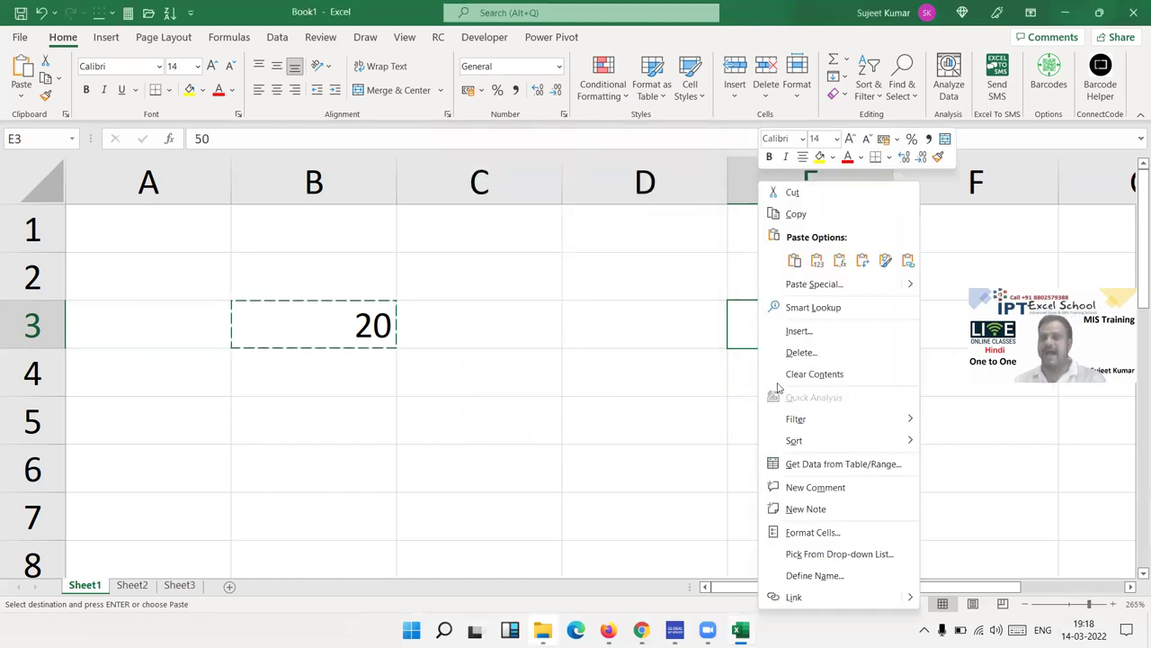
pyautogui.click(797, 287)
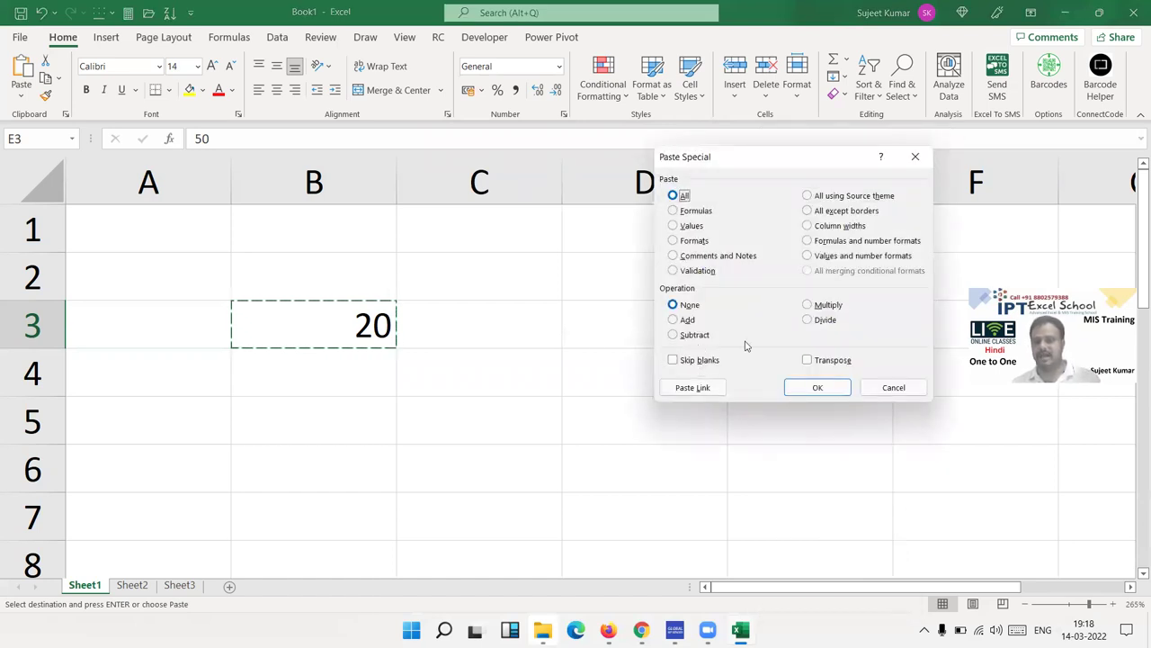
pyautogui.click(812, 305)
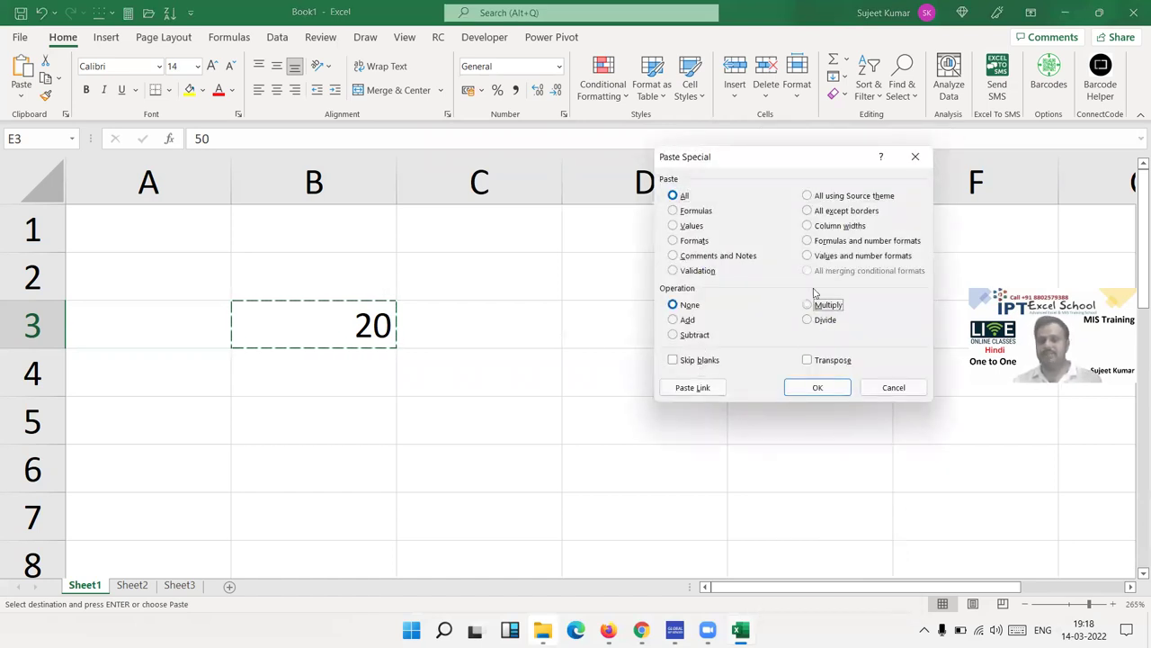
pyautogui.moveTo(764, 163); pyautogui.dragTo(549, 202)
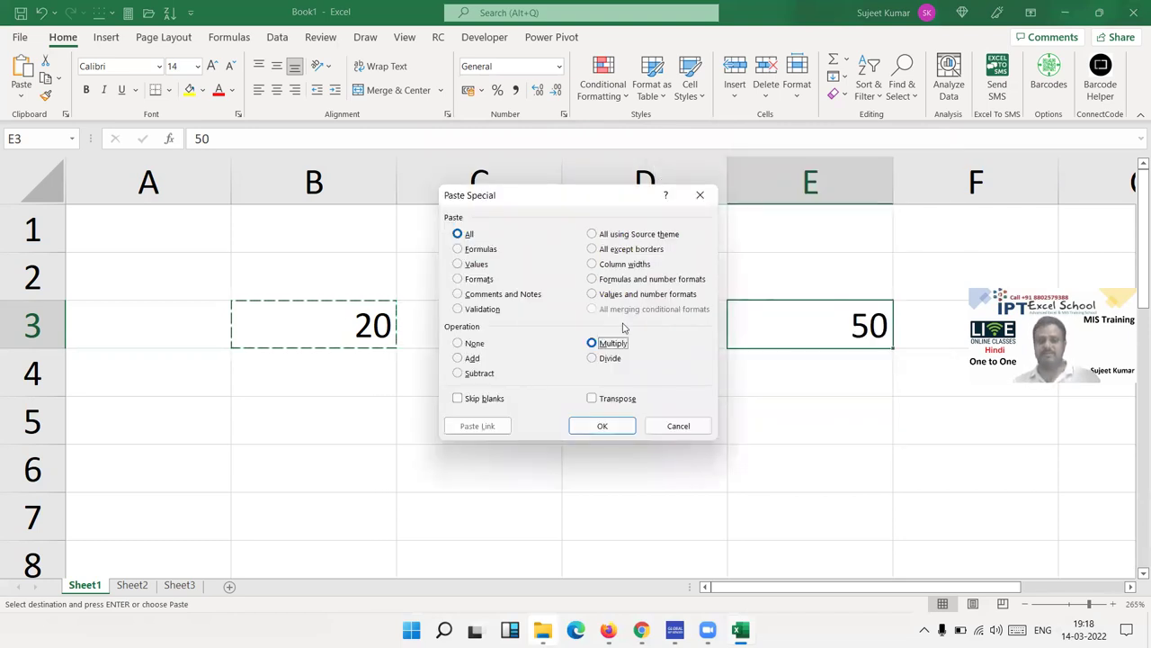
pyautogui.click(627, 432)
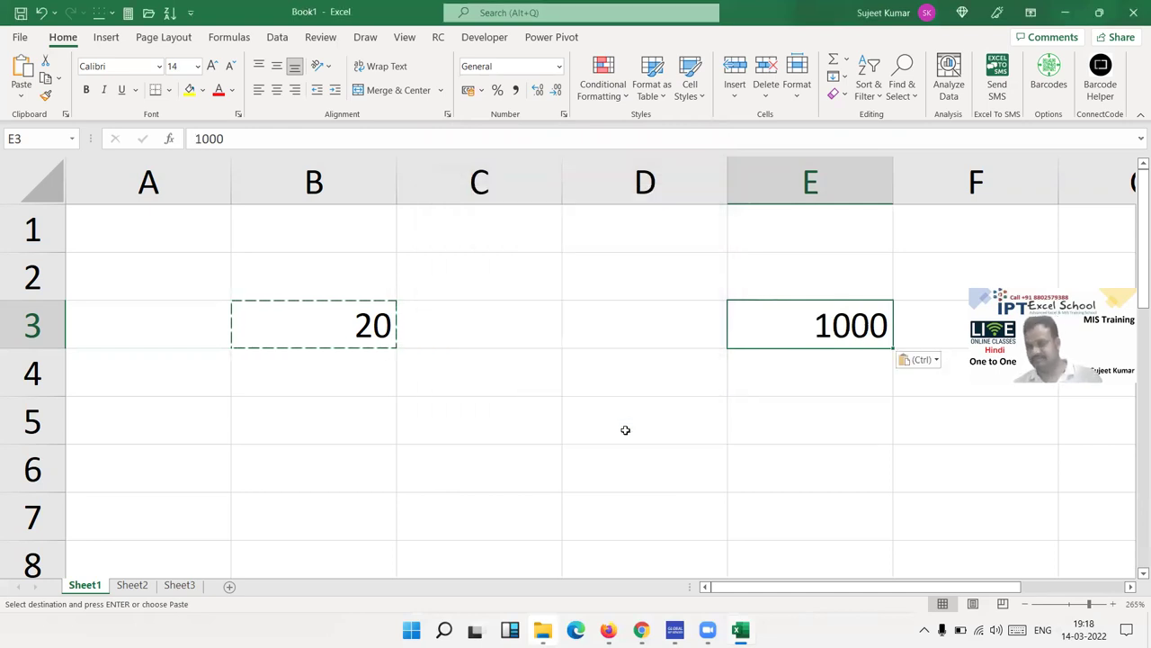
# - Open Paste Special on D4 and cancel it without pasting
pyautogui.rightClick(568, 385)
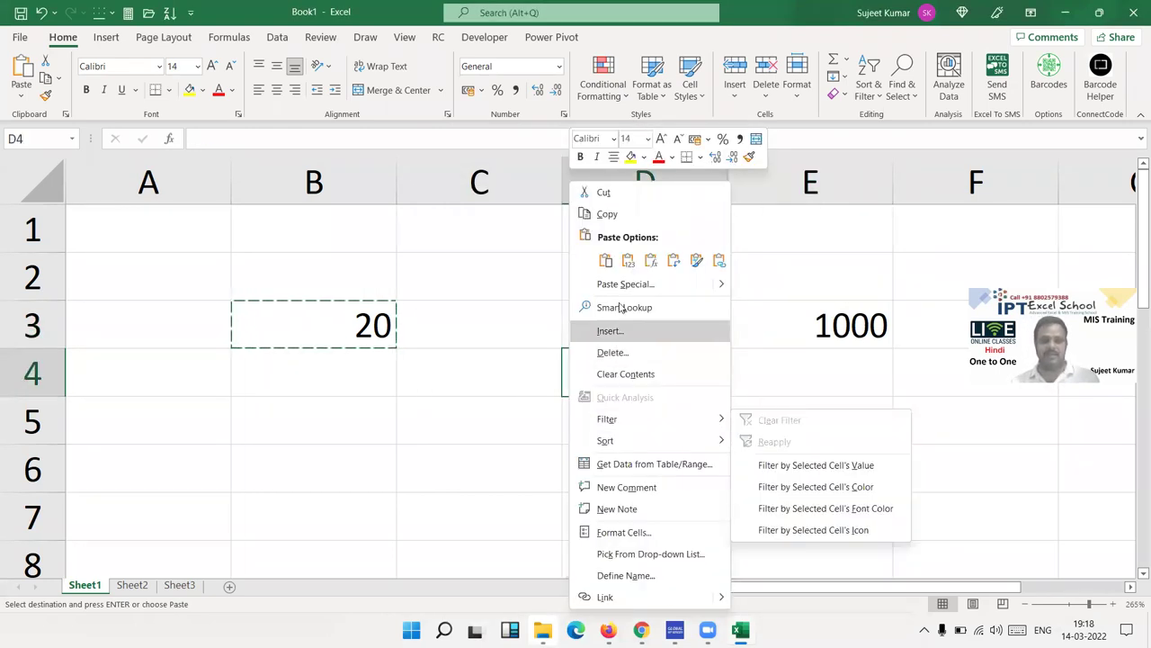
pyautogui.click(621, 284)
pyautogui.click(505, 297)
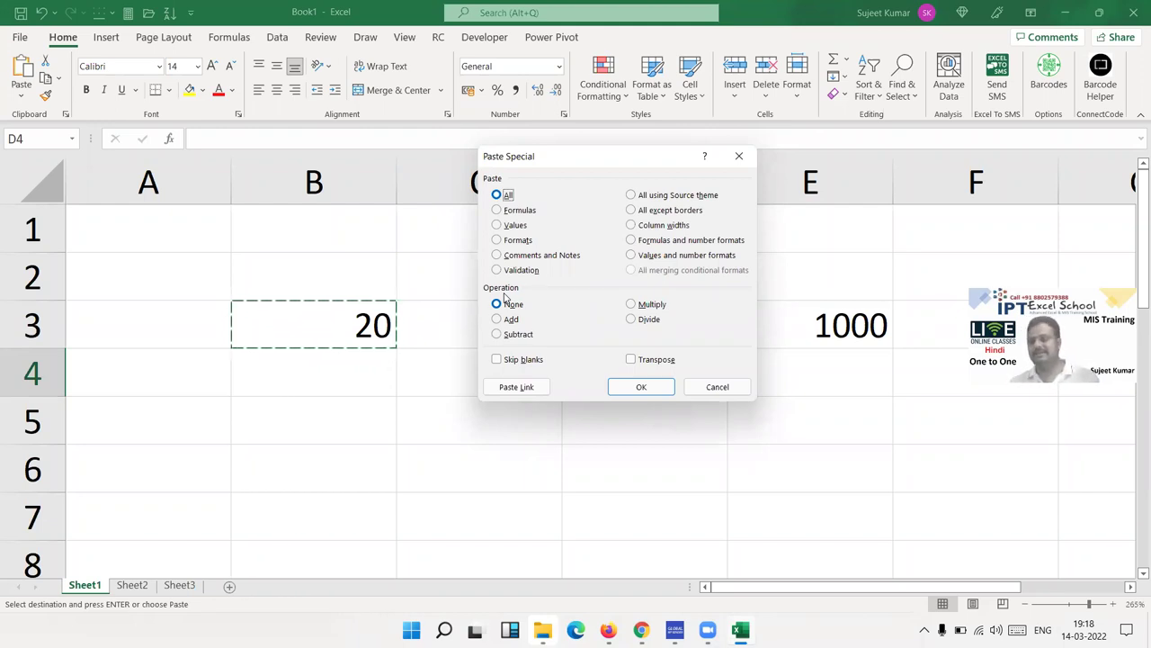
pyautogui.press('Escape')
pyautogui.press('Escape')
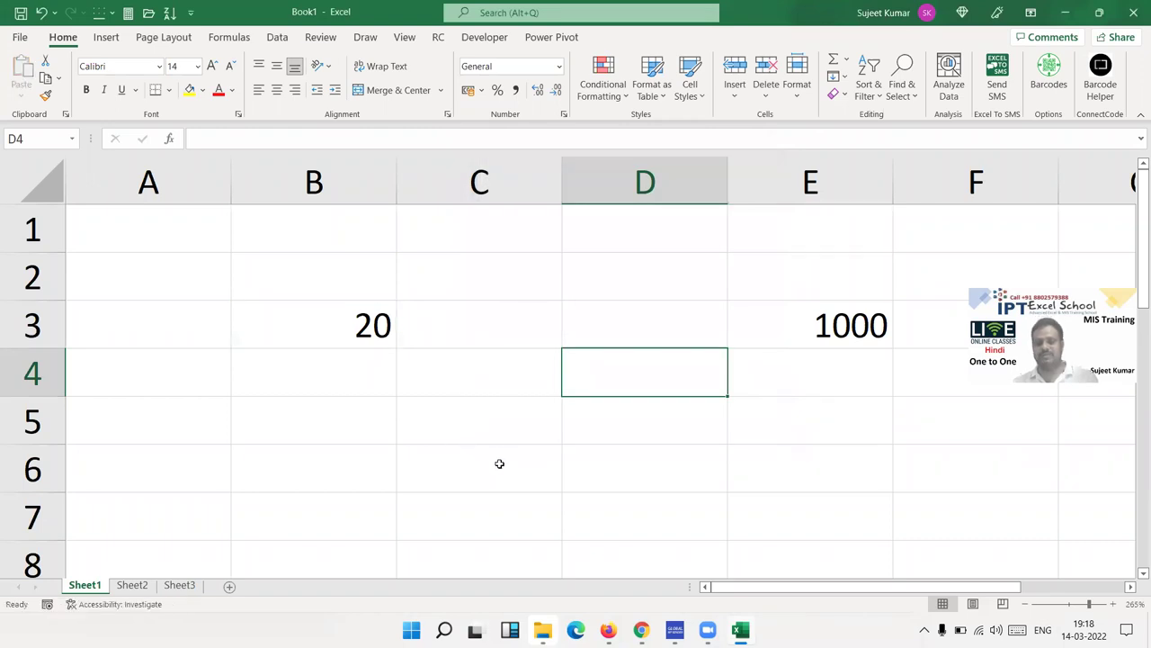
pyautogui.click(499, 463)
# - On Sheet2, enter 10% in A1
pyautogui.click(133, 585)
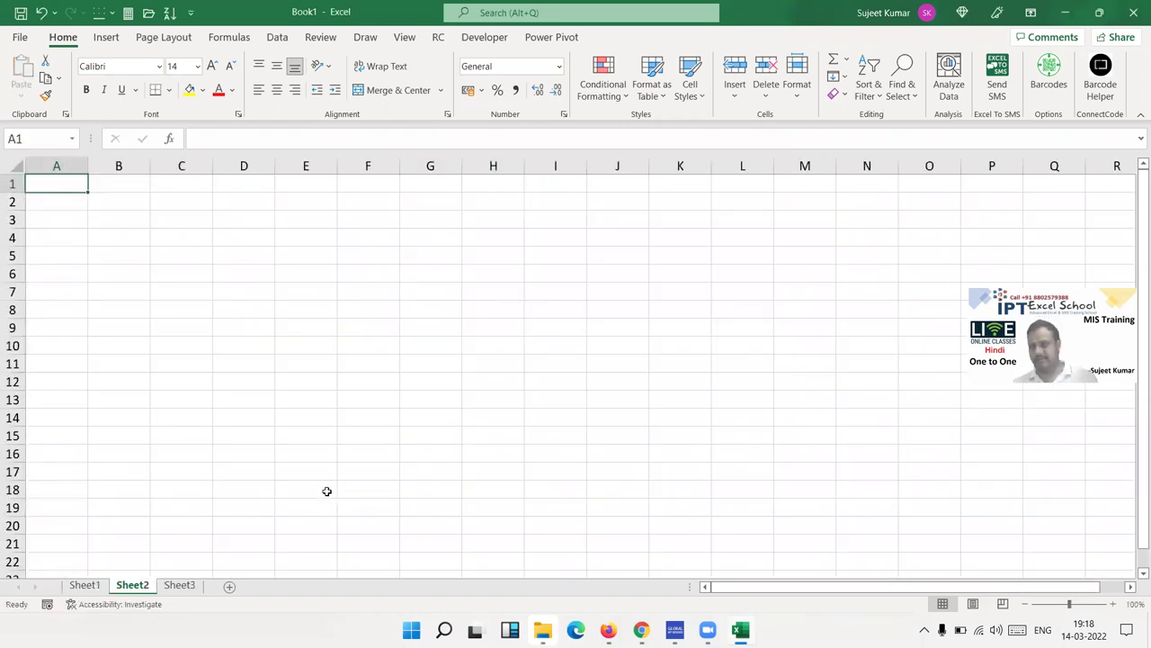
pyautogui.keyDown('ctrl'); pyautogui.scroll(4, 327, 491); pyautogui.keyUp('ctrl')
pyautogui.keyDown('ctrl'); pyautogui.scroll(1, 327, 491); pyautogui.keyUp('ctrl')
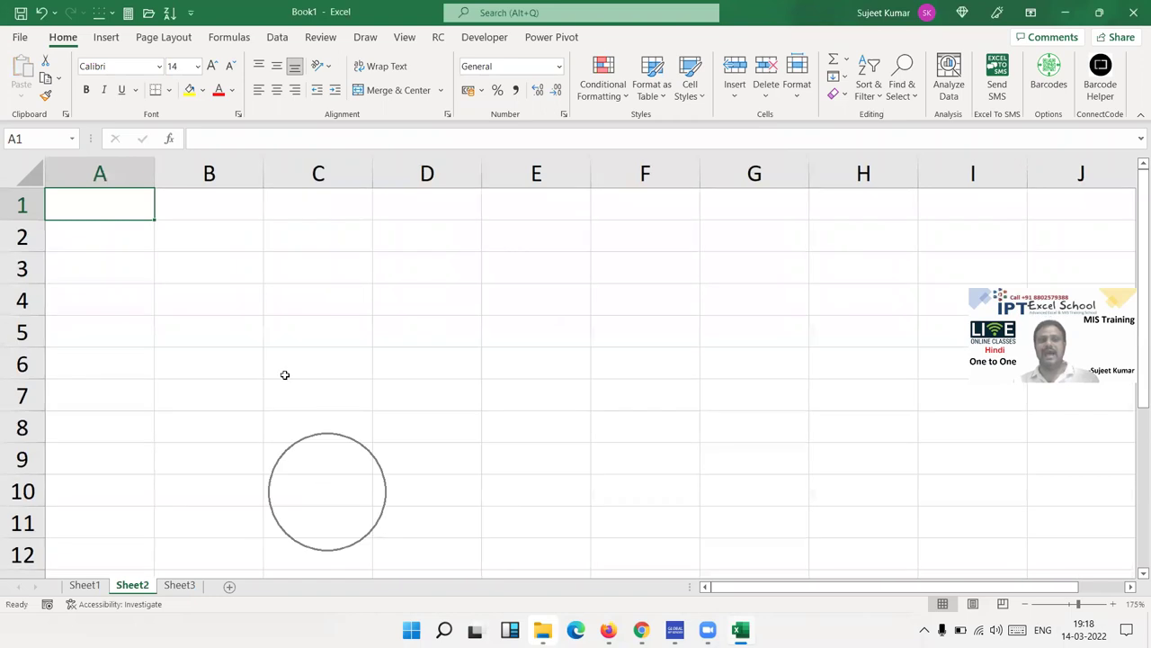
pyautogui.click(283, 362)
pyautogui.click(241, 310)
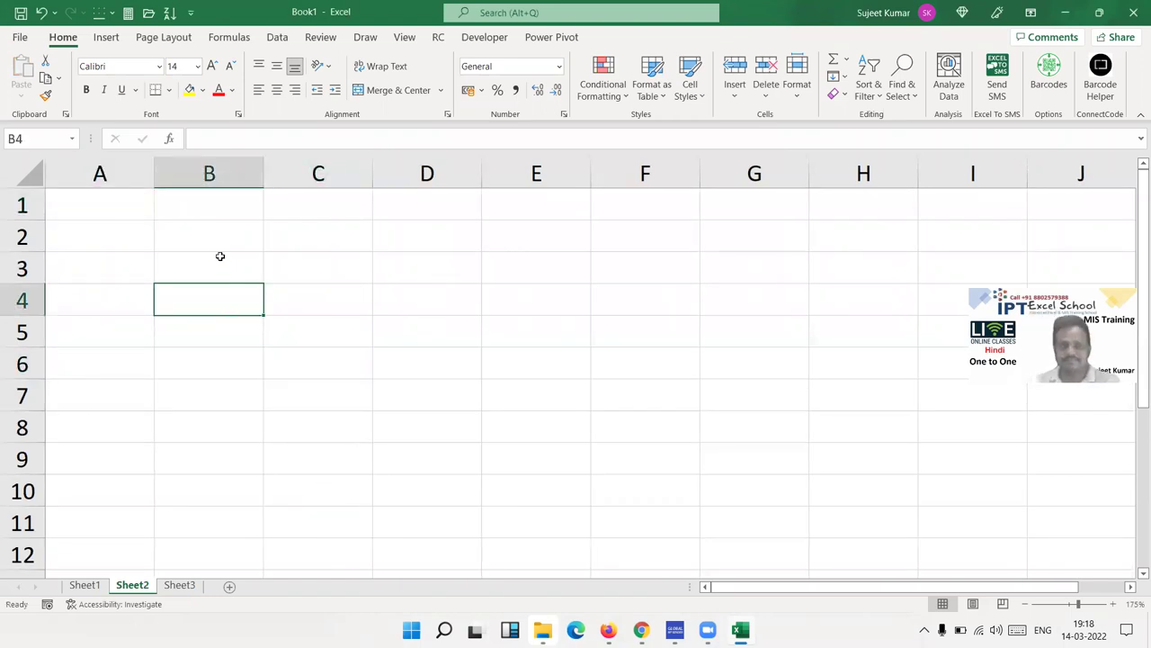
pyautogui.click(219, 261)
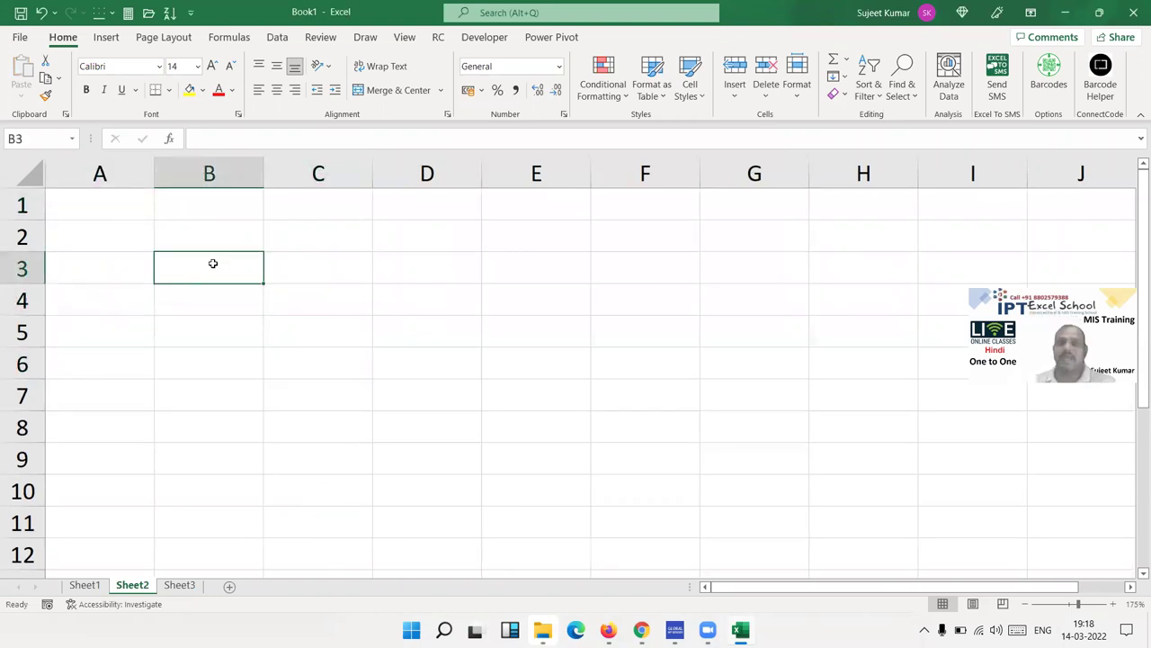
pyautogui.click(81, 231)
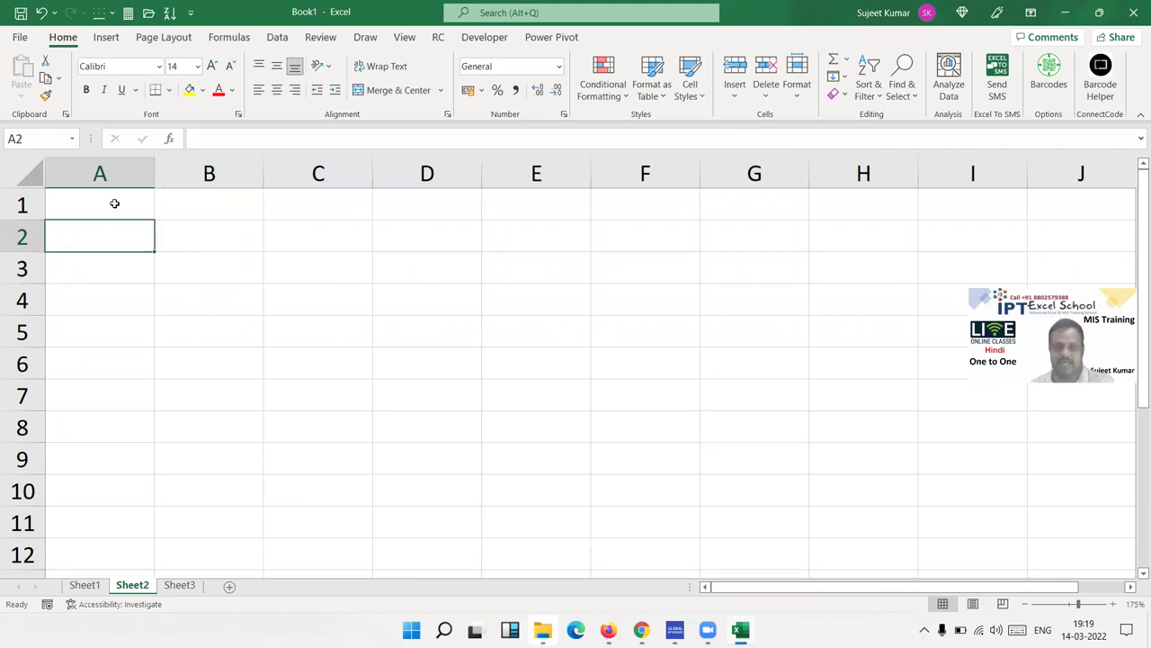
pyautogui.click(114, 204)
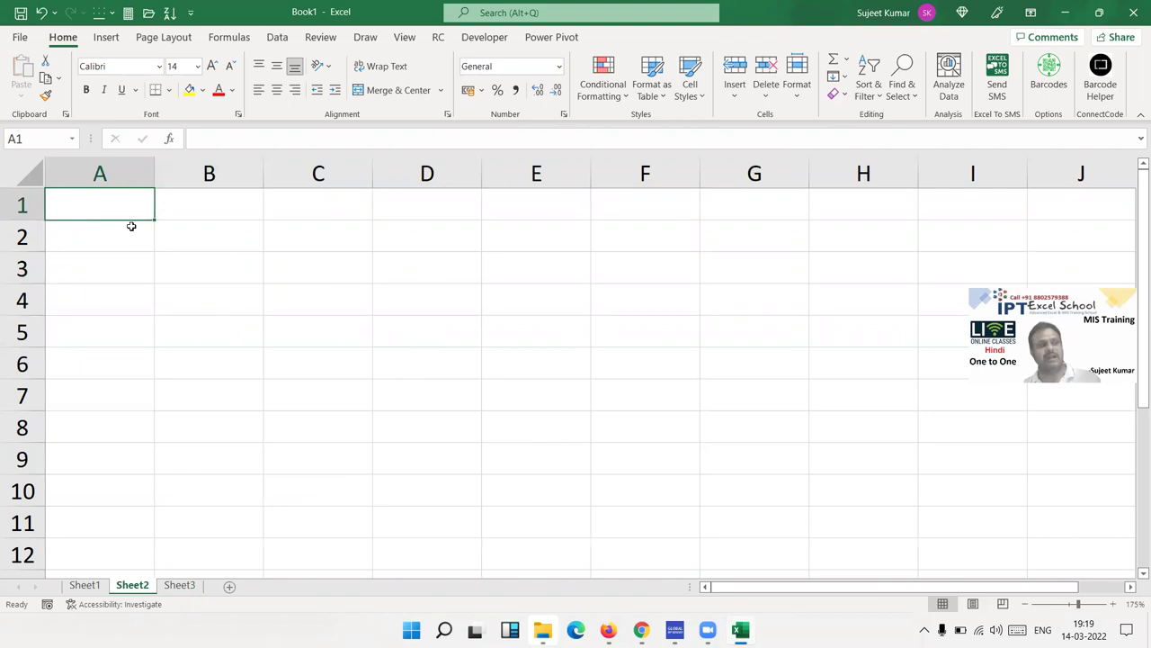
pyautogui.keyDown('ctrl'); pyautogui.scroll(4, 131, 226); pyautogui.keyUp('ctrl')
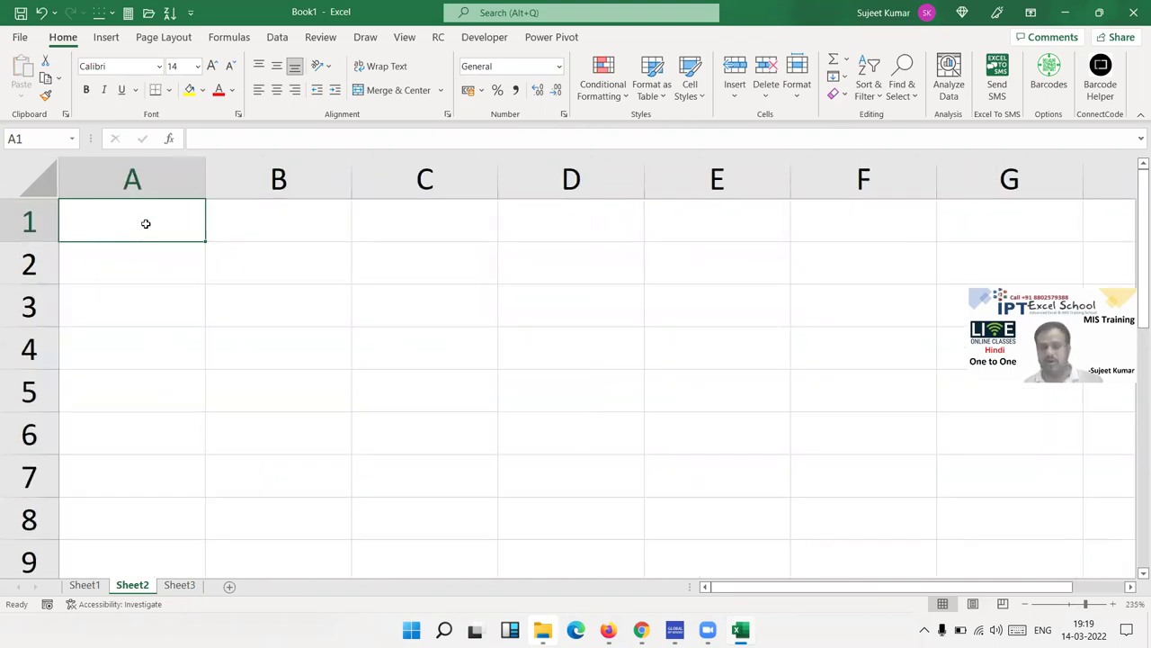
pyautogui.write('10%')
pyautogui.press('Return')
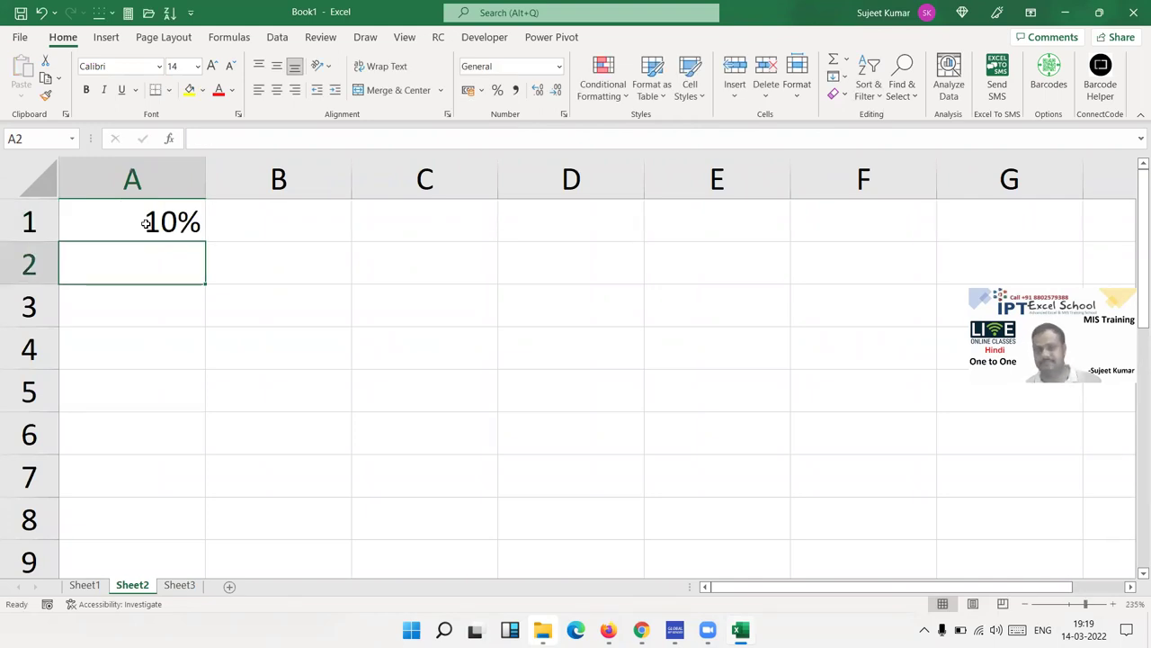
# - Enter 10 in B1 and apply Percent Style so it shows 1000%
pyautogui.click(145, 224)
pyautogui.press('Right')
pyautogui.write('1')
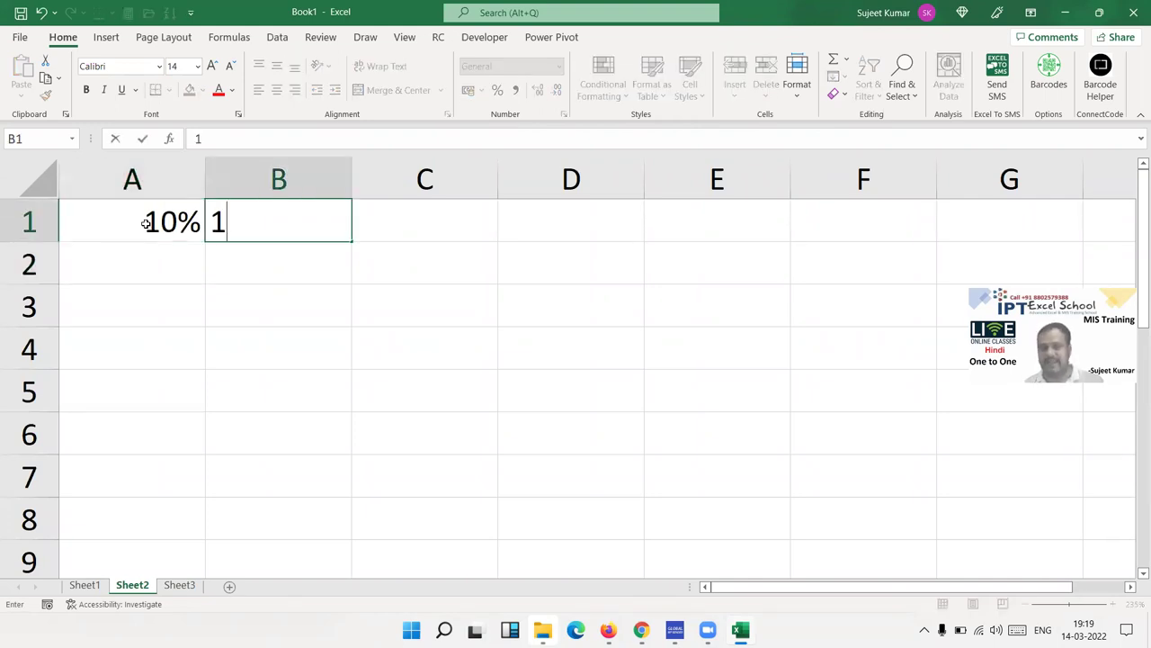
pyautogui.write('0')
pyautogui.press('Return')
pyautogui.press('Up')
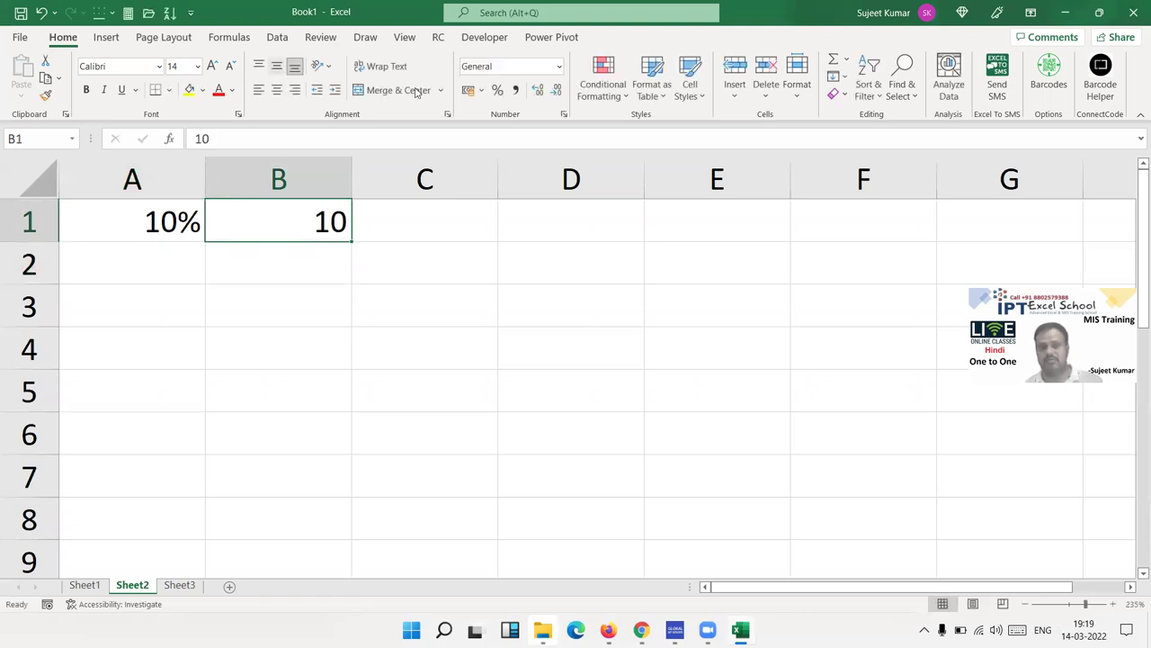
pyautogui.click(497, 91)
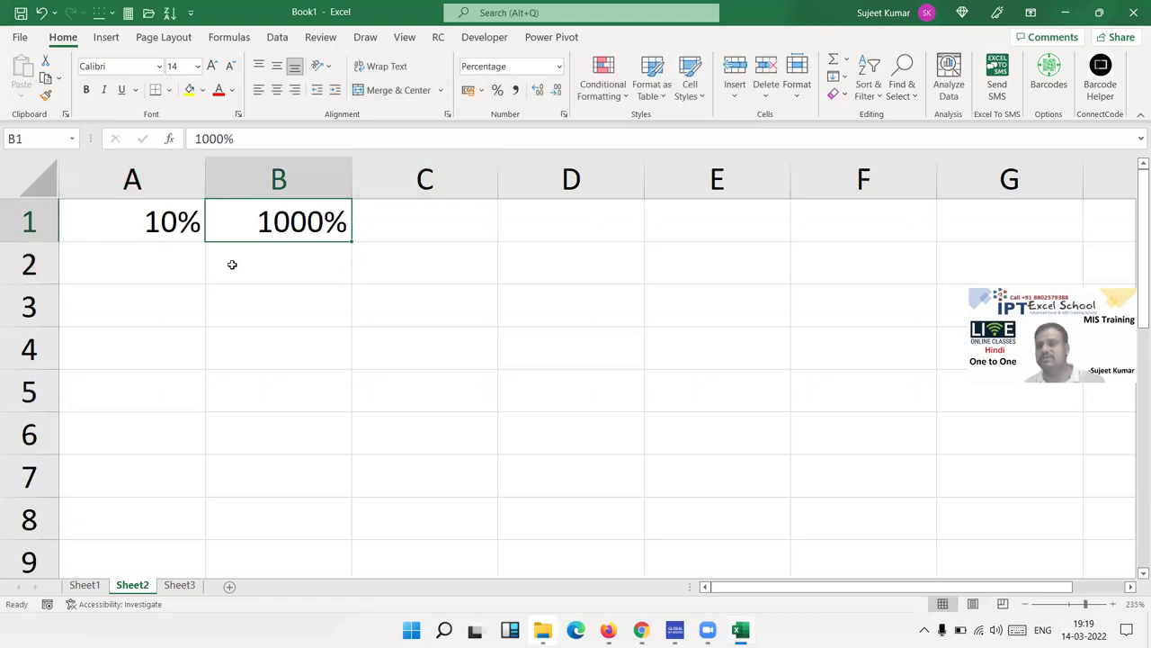
# - Add the note 1=100% in B2
pyautogui.click(244, 263)
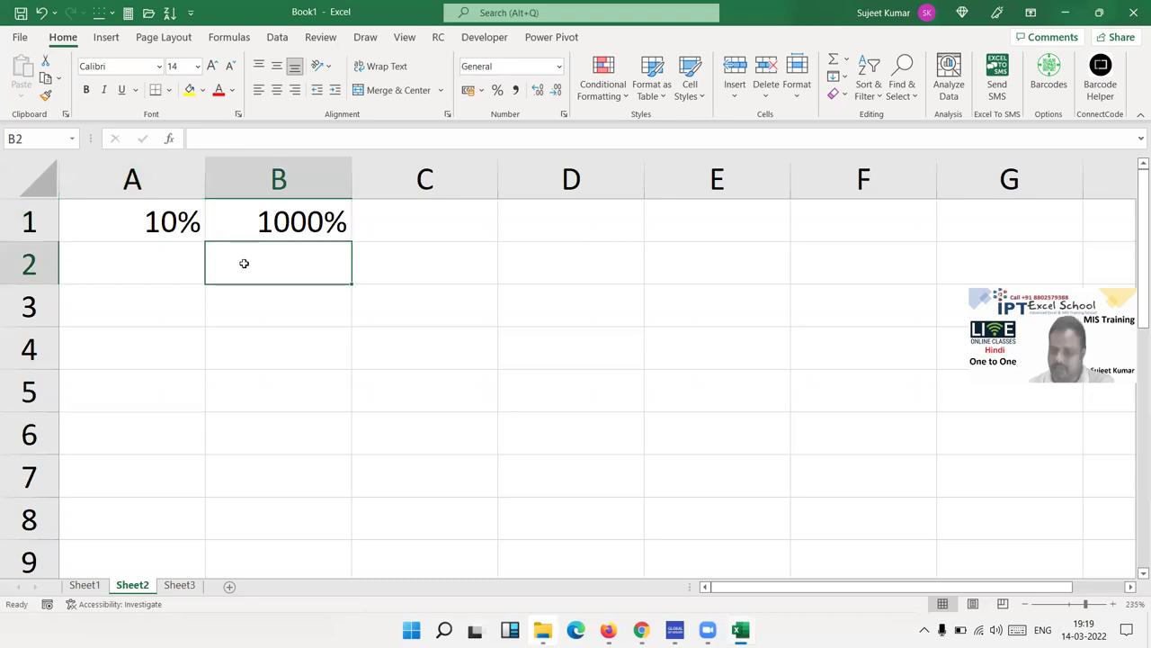
pyautogui.write('1=100%')
pyautogui.press('Return')
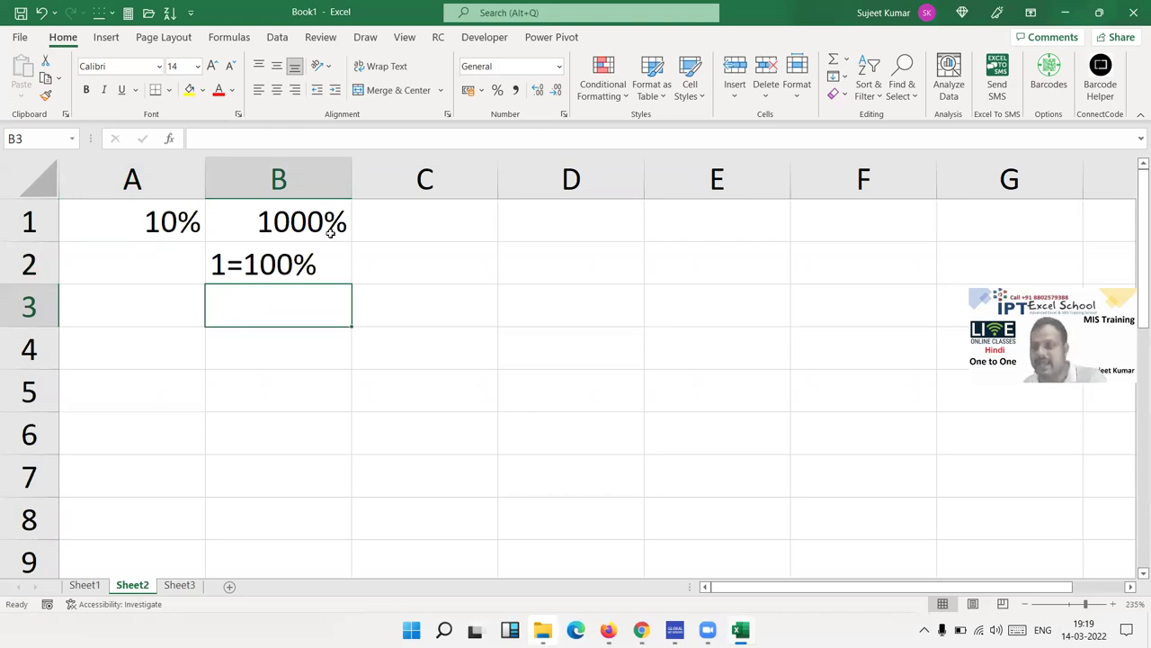
pyautogui.click(388, 229)
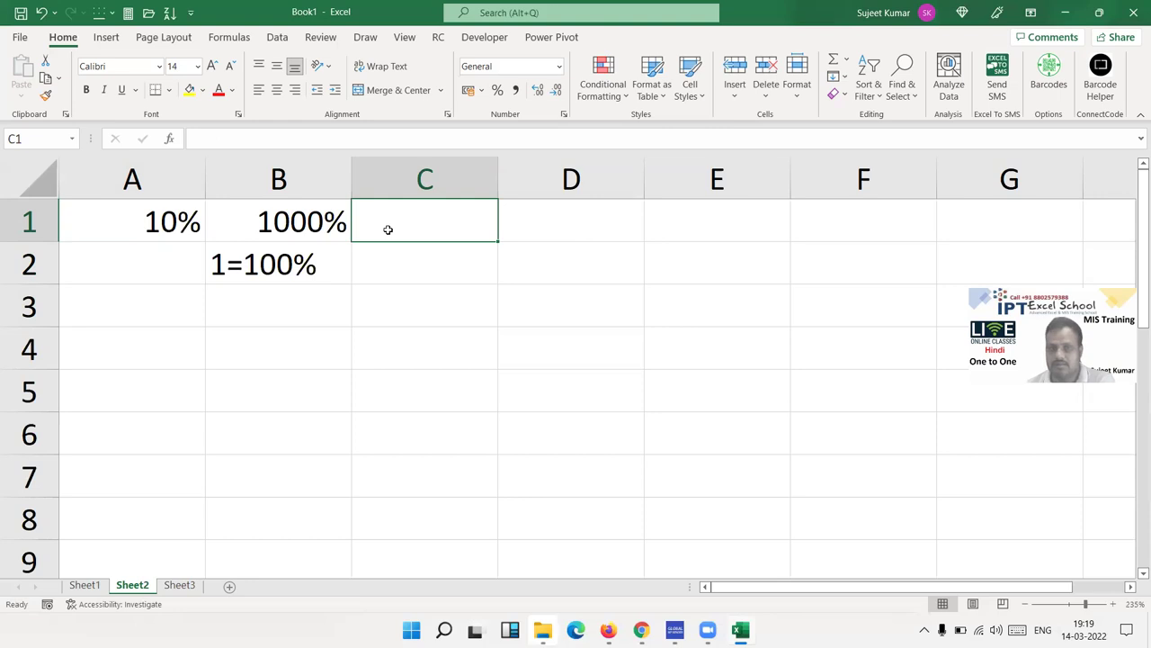
# - Enter 0.10 in C1 and apply Percent Style so it displays 10%
pyautogui.write('0.')
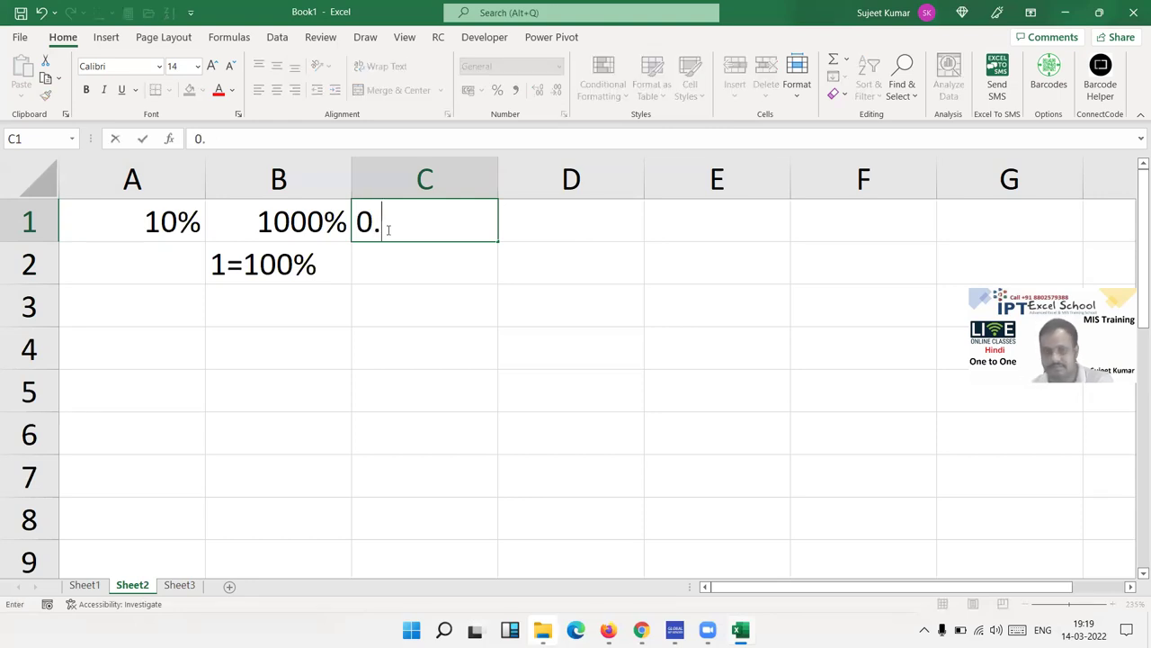
pyautogui.write('10')
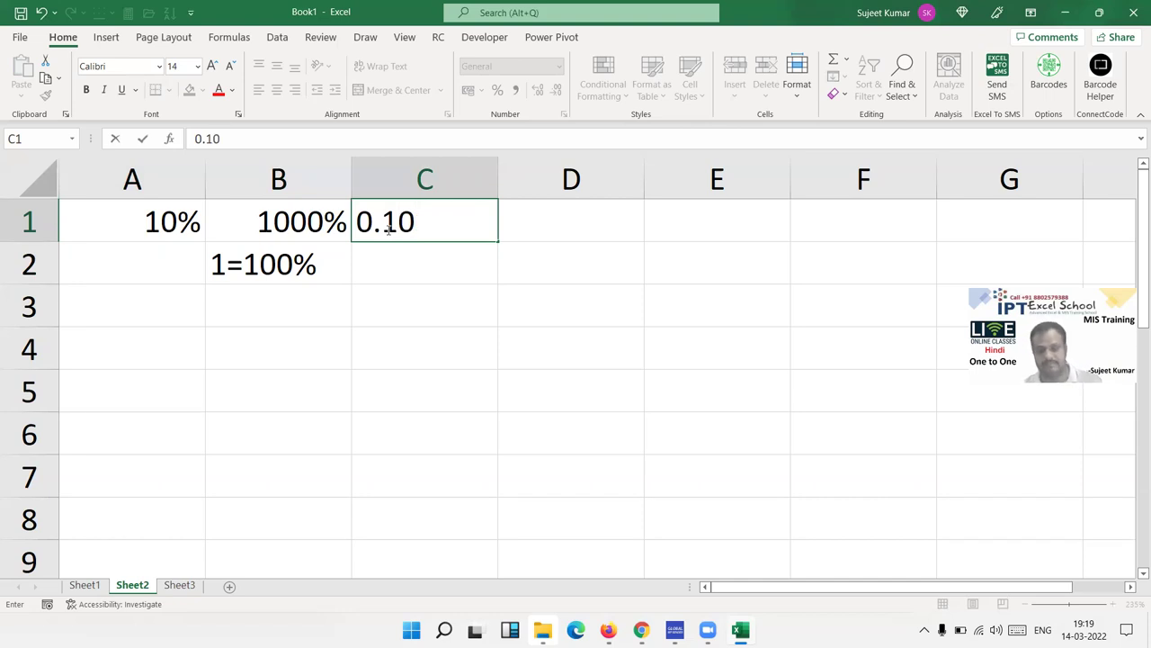
pyautogui.press('Return')
pyautogui.click(387, 227)
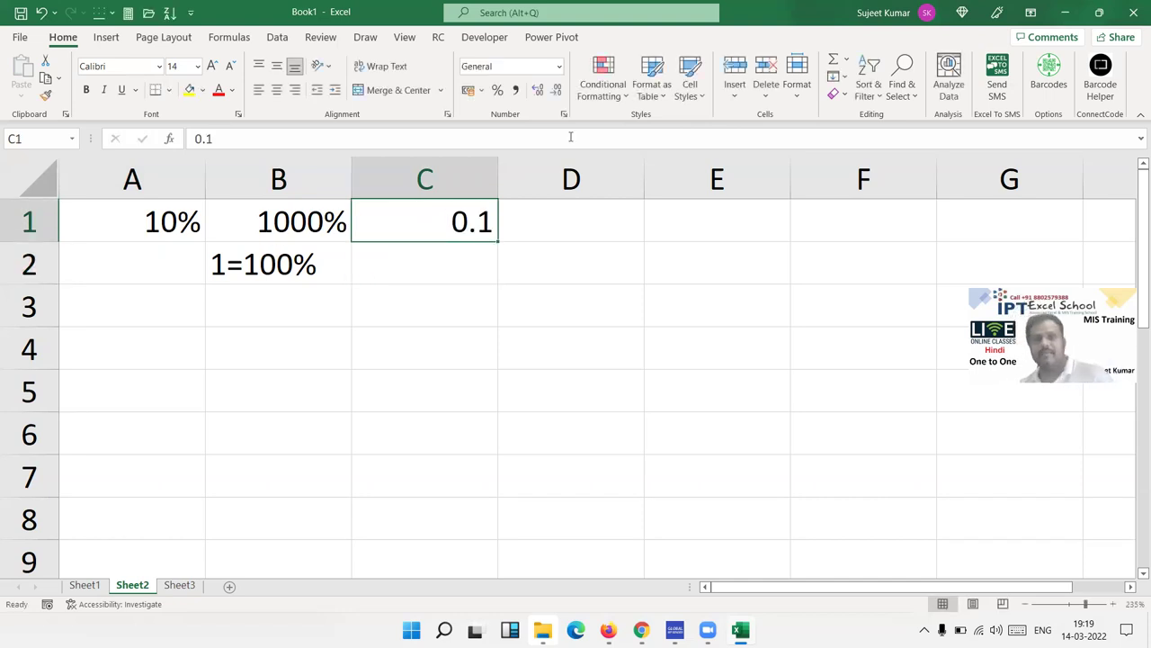
pyautogui.click(496, 91)
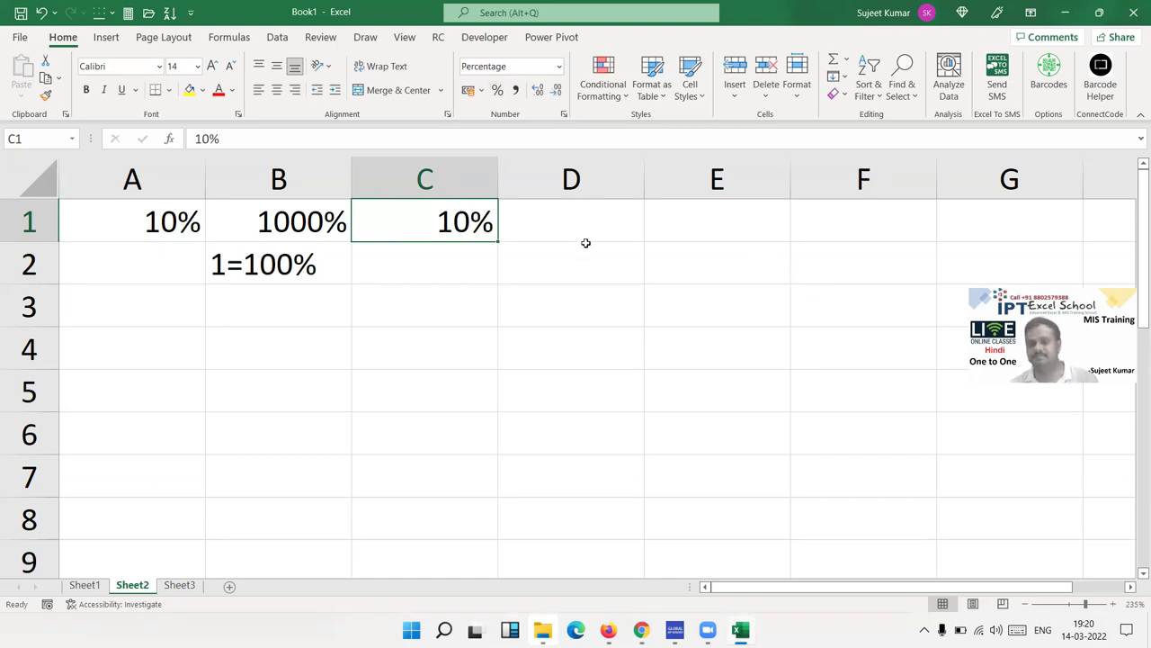
pyautogui.click(122, 328)
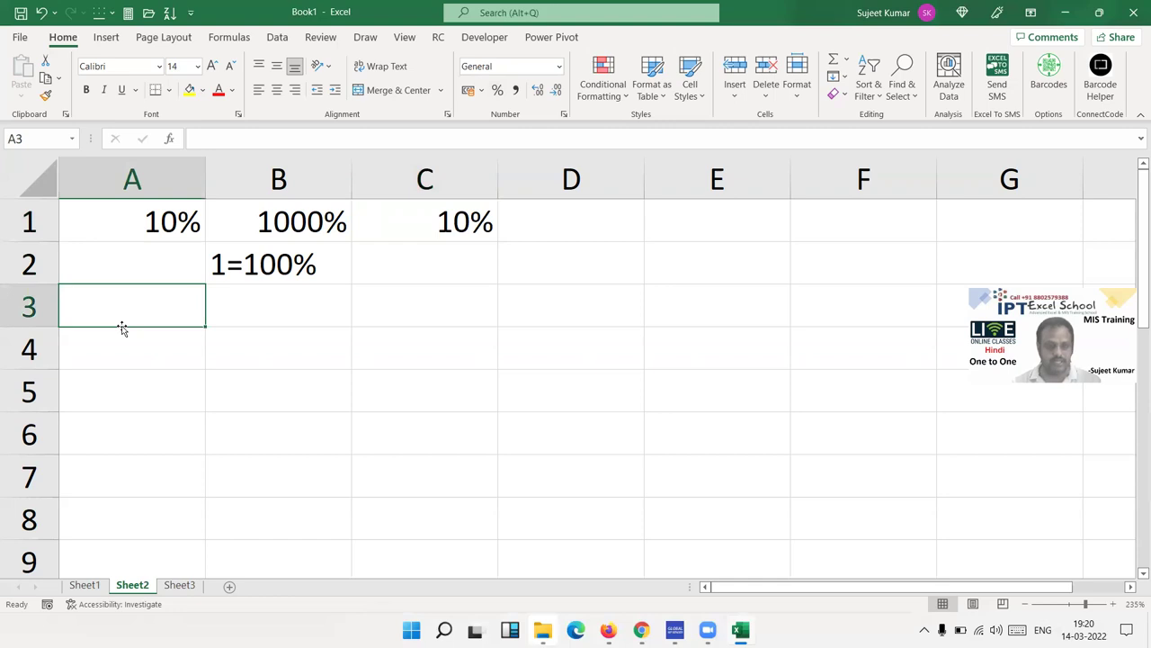
# - Put a % label in A4 and start typing =ra in A5, browsing to RANDBETWEEN
pyautogui.press('Return')
pyautogui.write('%')
pyautogui.press('Return')
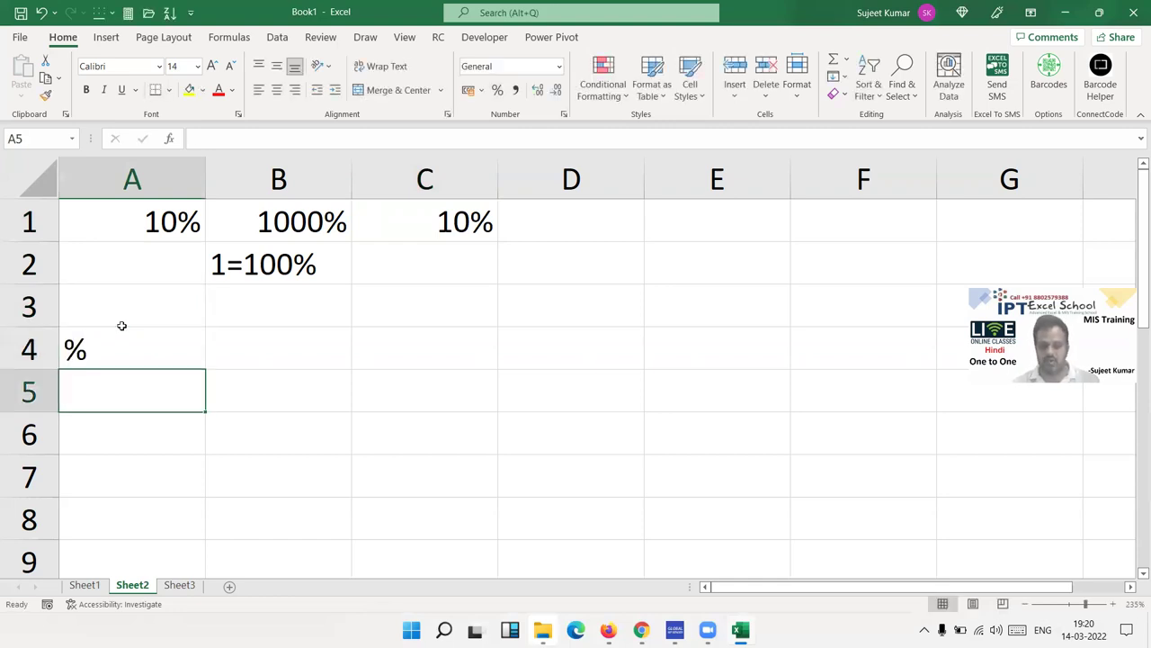
pyautogui.write('=ra')
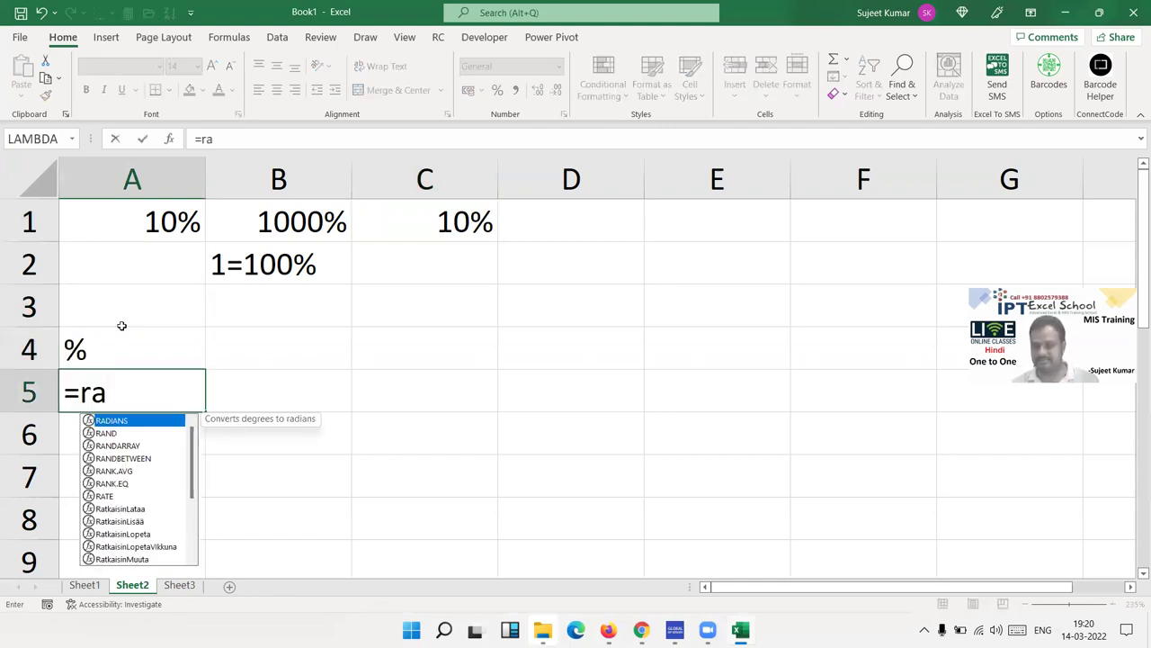
pyautogui.press('Down')
pyautogui.press('Down')
pyautogui.press('Down')
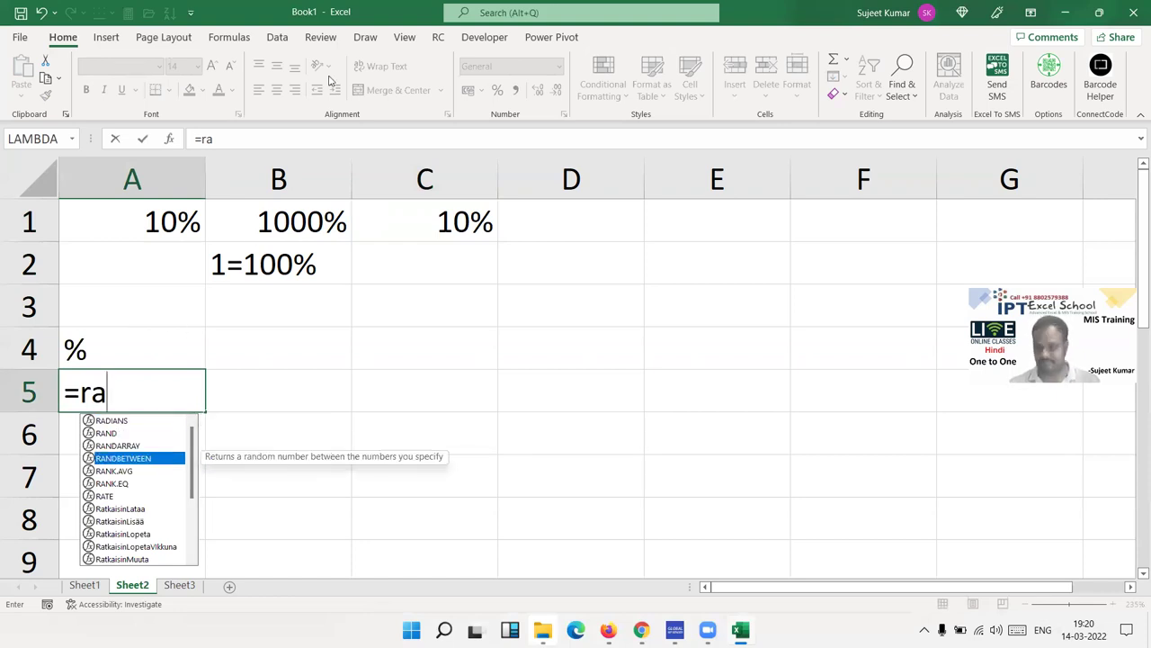
pyautogui.press('Escape')
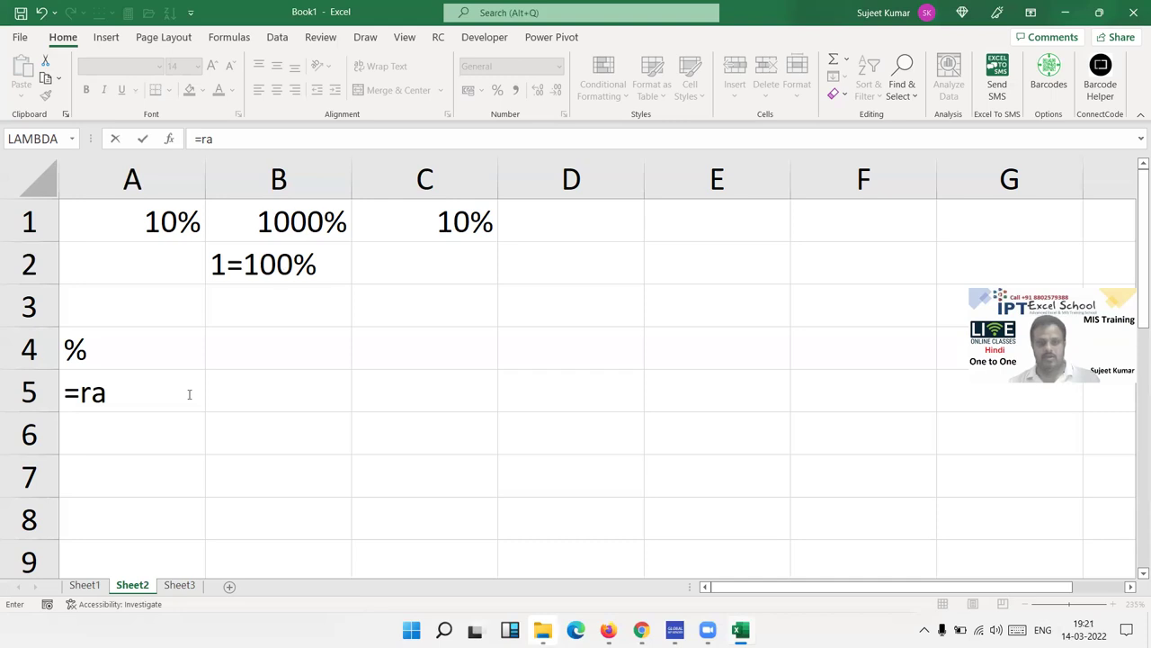
# - Enter =RANDBETWEEN(10,90) in A5 and fill it across and down through A5:F9
pyautogui.write('ndb')
pyautogui.press('Tab')
pyautogui.write('10,90')
pyautogui.press('Return')
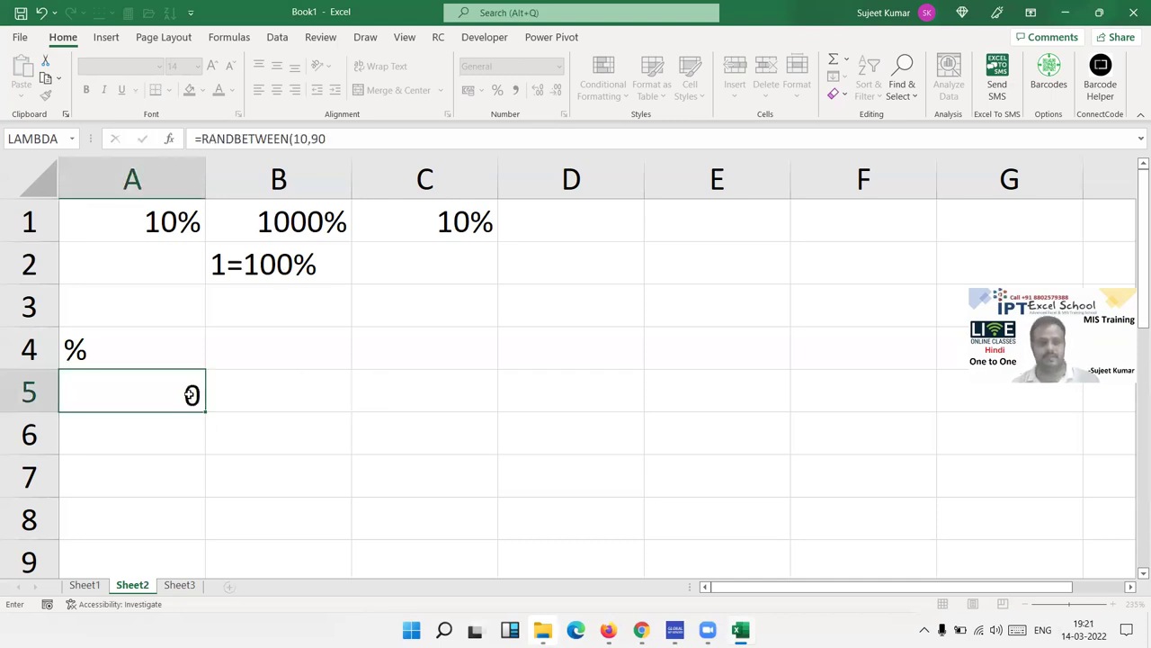
pyautogui.press('Return')
pyautogui.moveTo(157, 393)
pyautogui.mouseDown()
pyautogui.moveTo(722, 493)
pyautogui.moveTo(841, 526)
pyautogui.moveTo(841, 545)
pyautogui.mouseUp()
pyautogui.hotkey('ctrl', 'r')
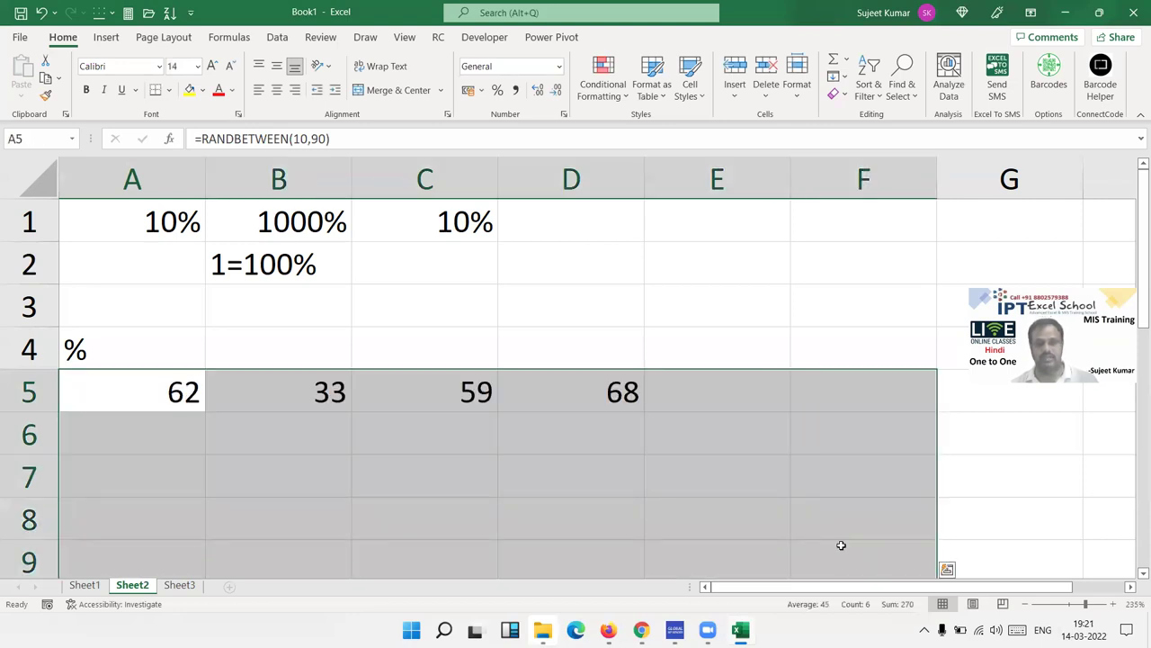
pyautogui.hotkey('ctrl', 'd')
# - Copy the A5:F9 random numbers and paste them back as fixed values
pyautogui.hotkey('ctrl', 'c')
pyautogui.click(21, 95)
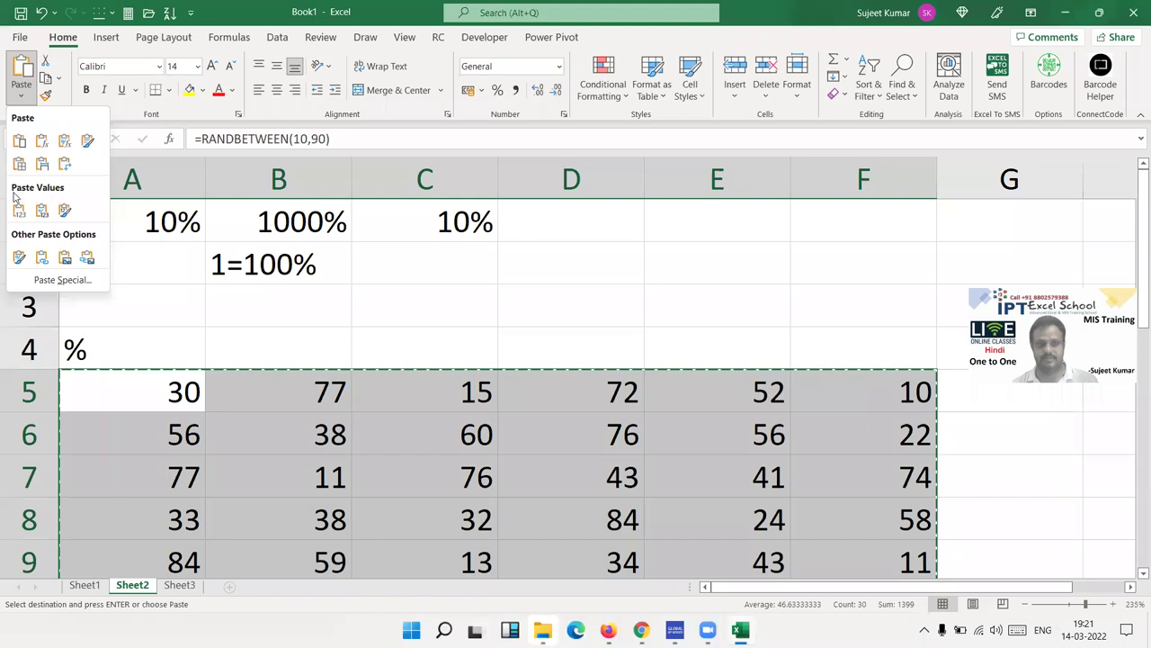
pyautogui.click(18, 209)
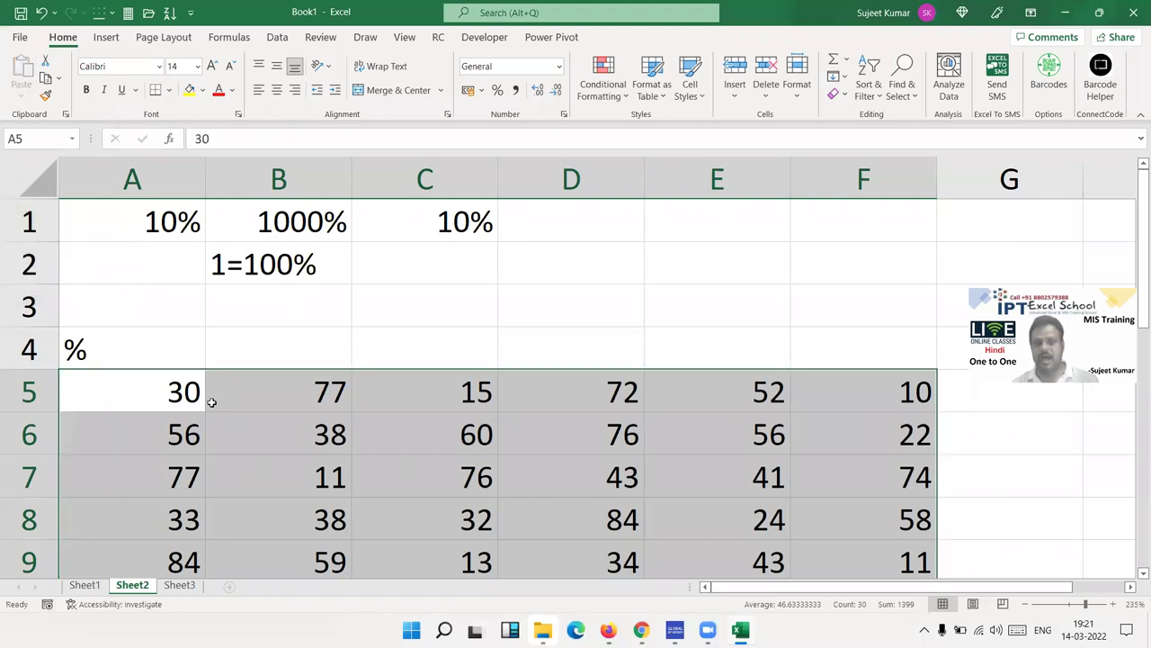
pyautogui.click(212, 403)
pyautogui.moveTo(184, 396)
pyautogui.mouseDown()
pyautogui.moveTo(818, 226)
pyautogui.moveTo(185, 423)
pyautogui.moveTo(180, 396)
pyautogui.mouseUp()
pyautogui.scroll(-3, 226, 405)
pyautogui.scroll(3, 226, 406)
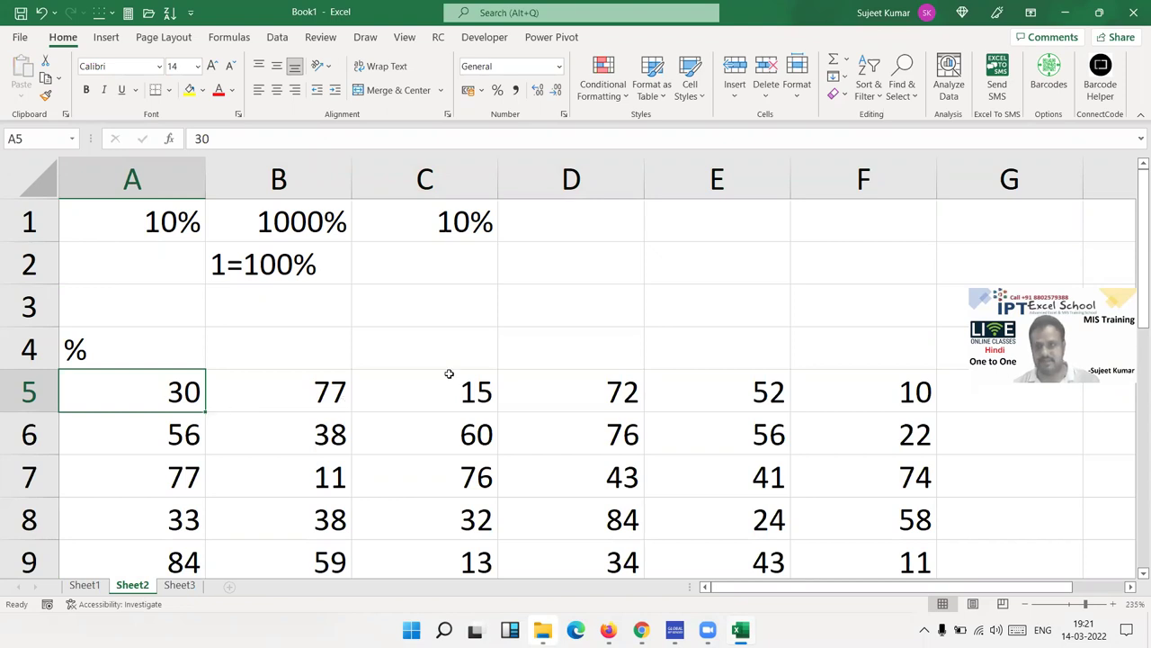
# - Enter 500 in D2 and 30% in E2
pyautogui.click(657, 250)
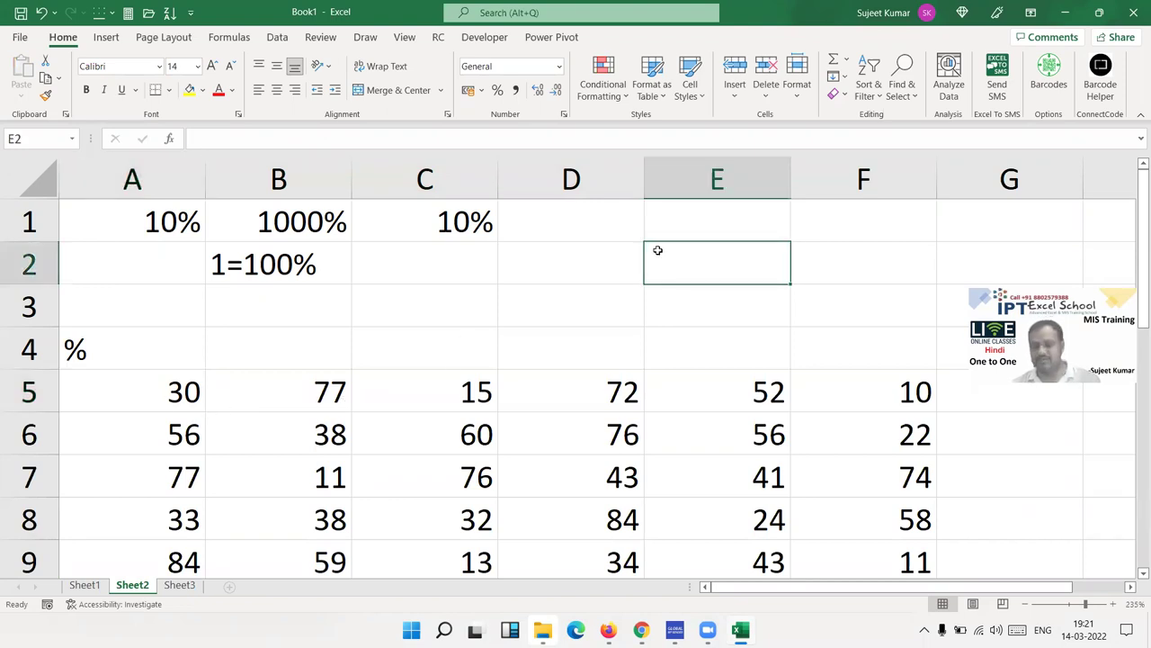
pyautogui.press('Left')
pyautogui.write('500')
pyautogui.press('Right')
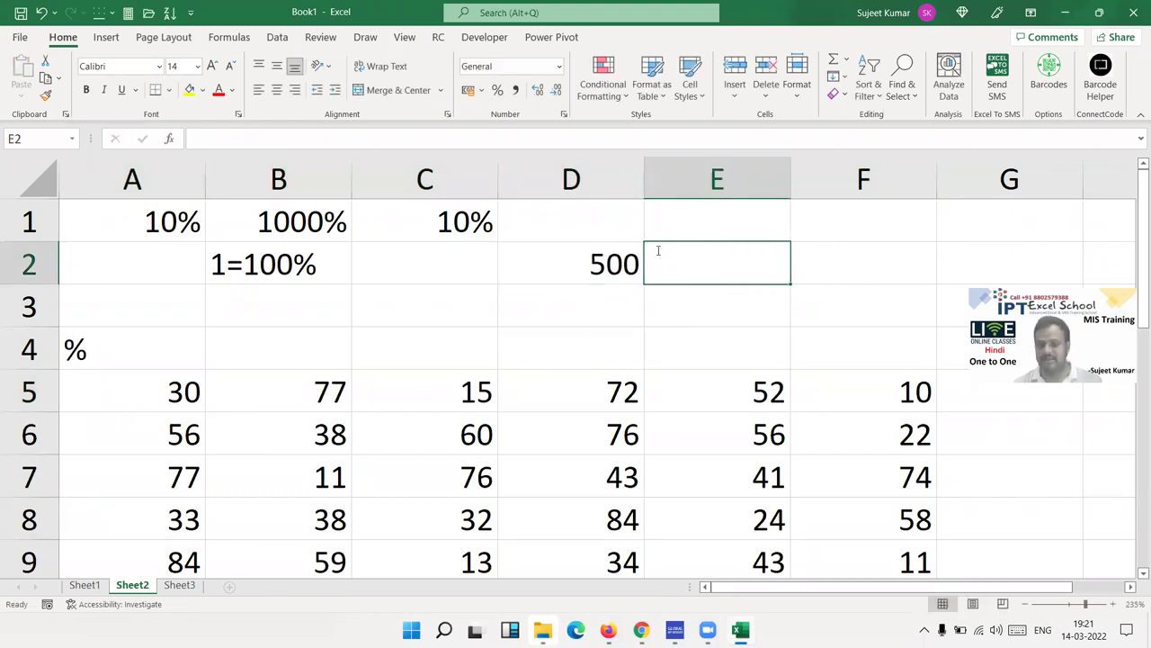
pyautogui.write('30')
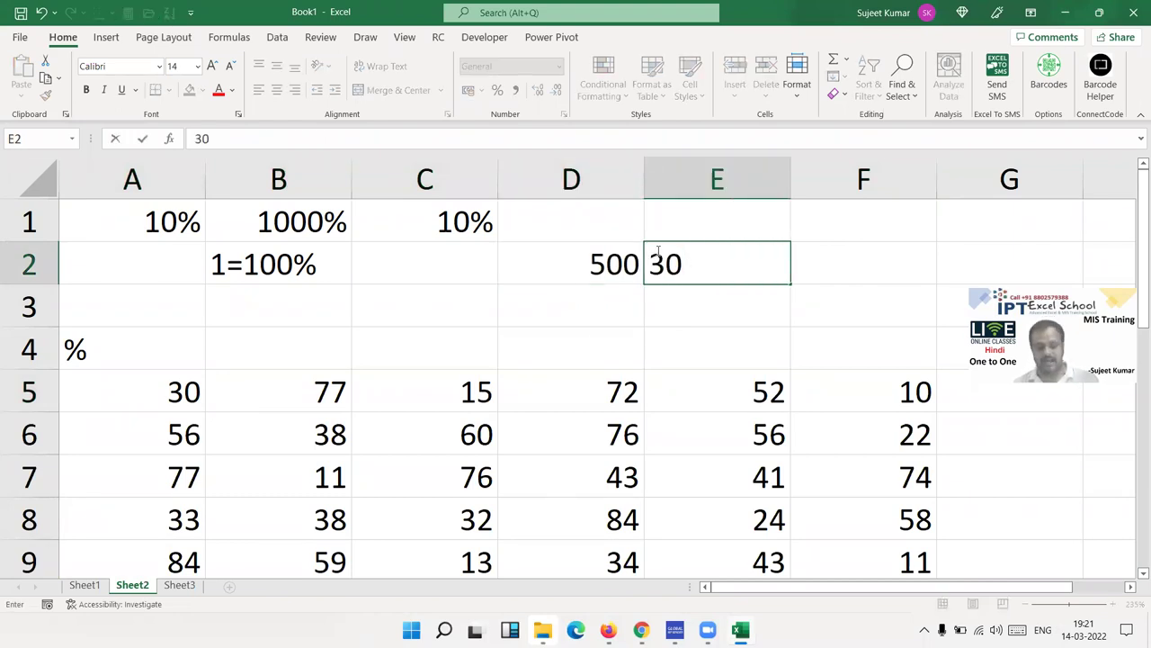
pyautogui.write('%')
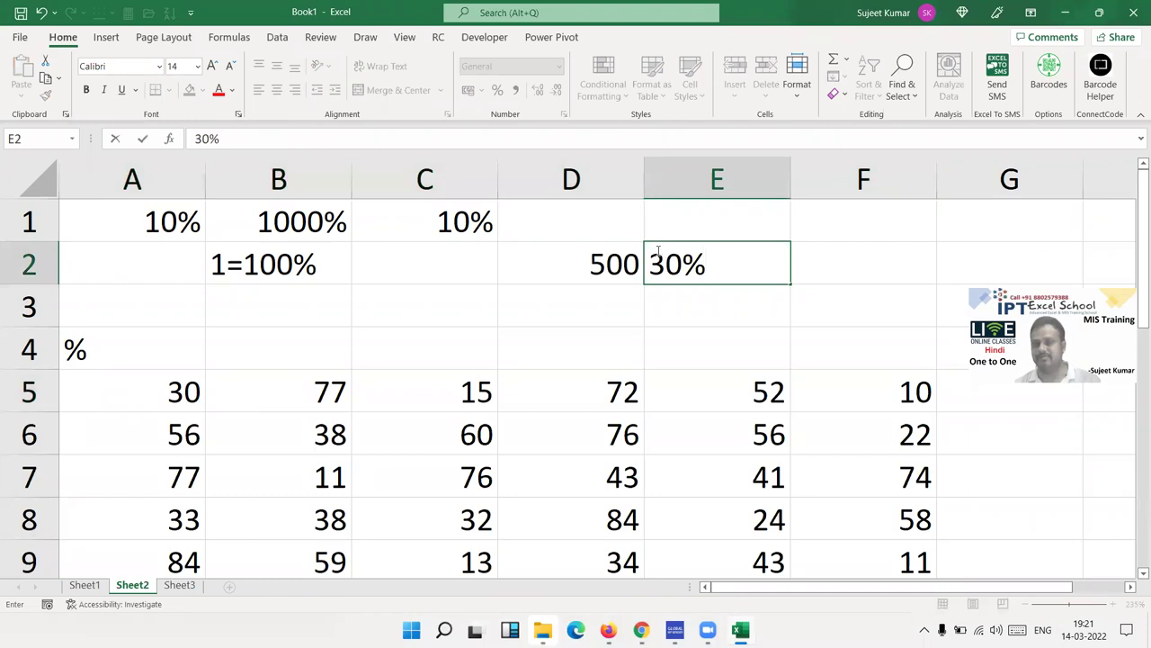
pyautogui.press('Return')
# - Enter =D2*E2 in F2, giving 150
pyautogui.press('Up')
pyautogui.press('Right')
pyautogui.write('=')
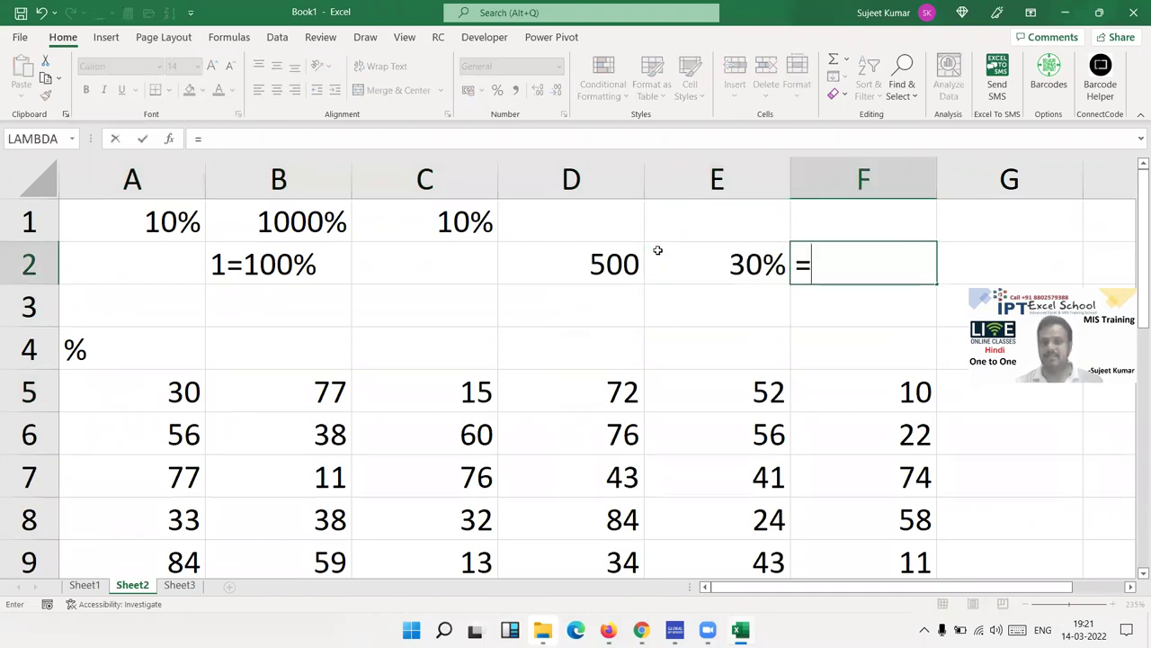
pyautogui.click(612, 268)
pyautogui.write('*')
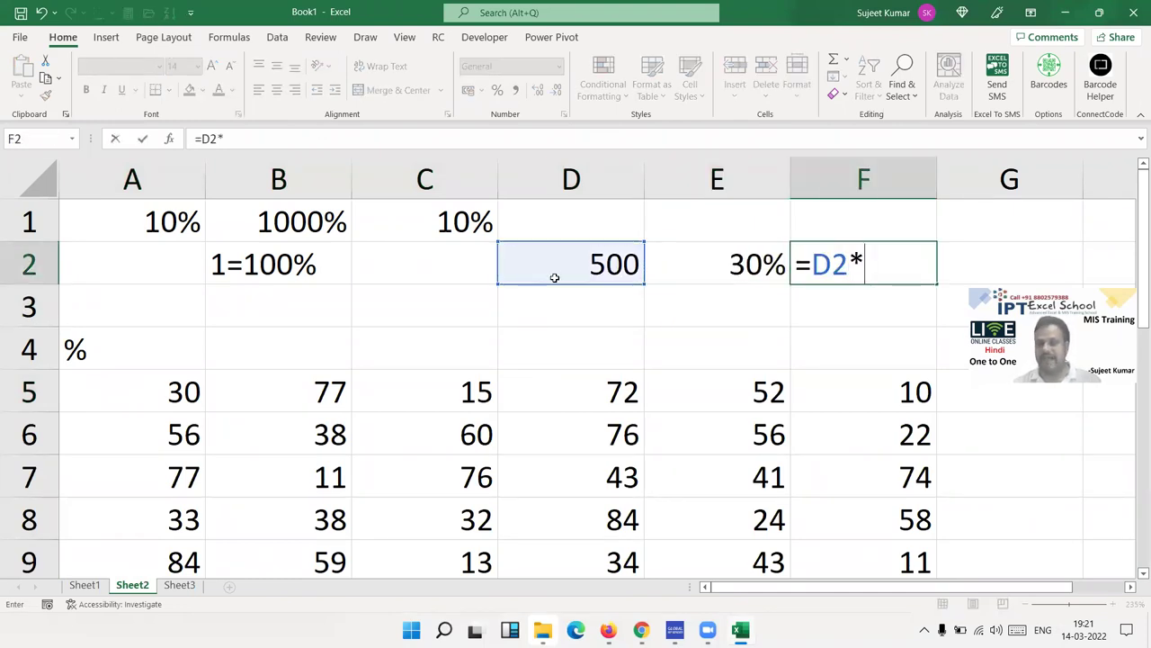
pyautogui.click(712, 265)
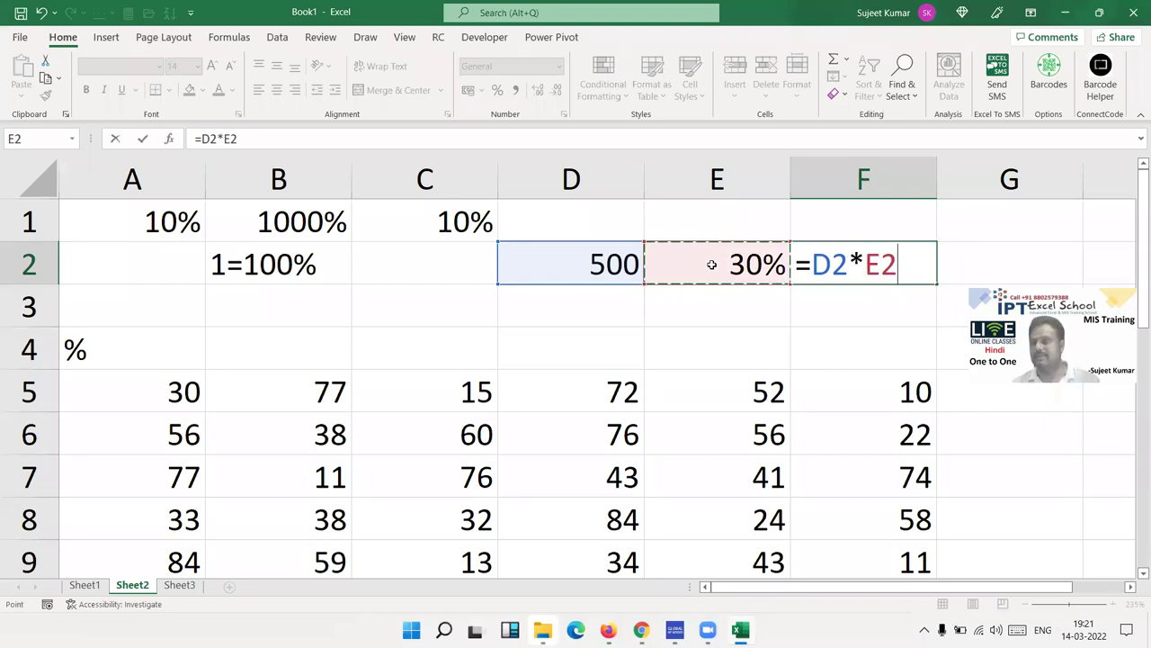
pyautogui.press('Return')
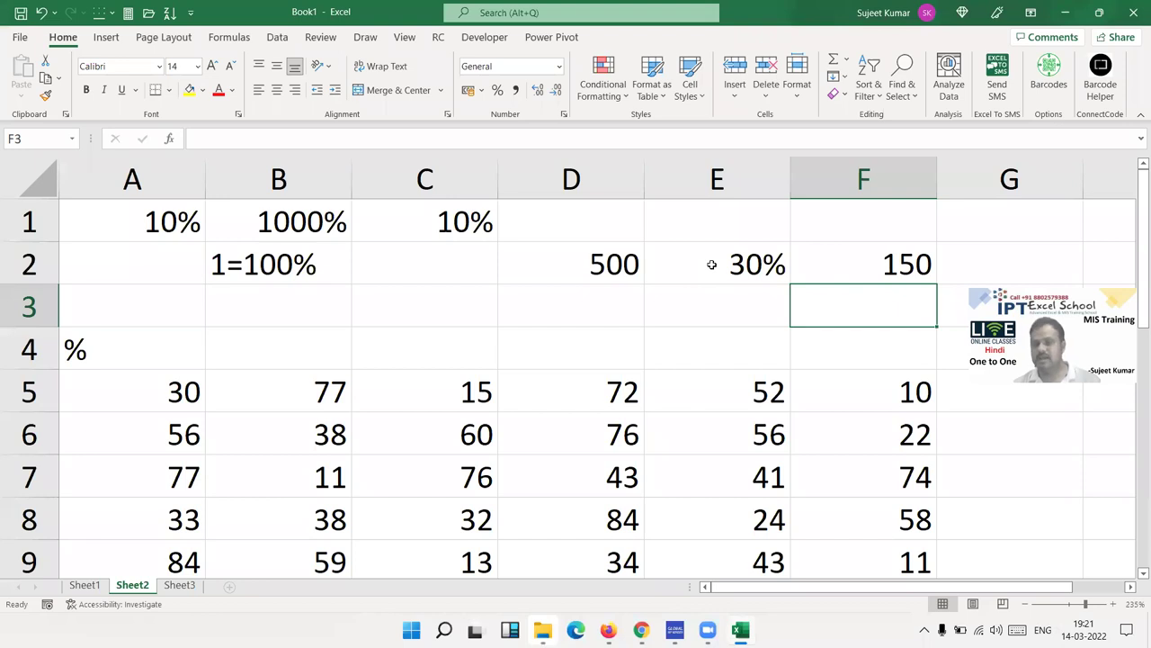
# - Enter the plain number 30 in E3
pyautogui.press('Left')
pyautogui.write('30')
pyautogui.press('Return')
pyautogui.write('1')
pyautogui.press('Escape')
pyautogui.press('Up')
# - Build the formula =D2*E3/100 in F3, also giving 150
pyautogui.press('Right')
pyautogui.write('=')
pyautogui.press('Left')
pyautogui.press('Left')
pyautogui.press('Up')
pyautogui.write('*')
pyautogui.press('Left')
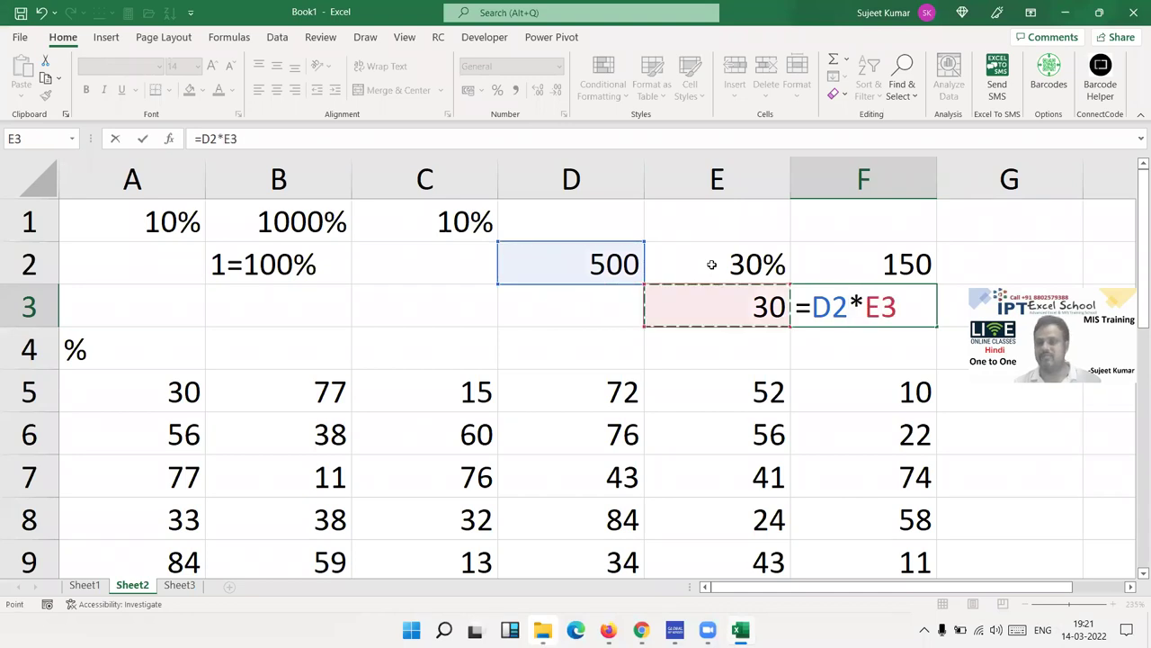
pyautogui.press('Return')
pyautogui.press('Up')
pyautogui.press('F2')
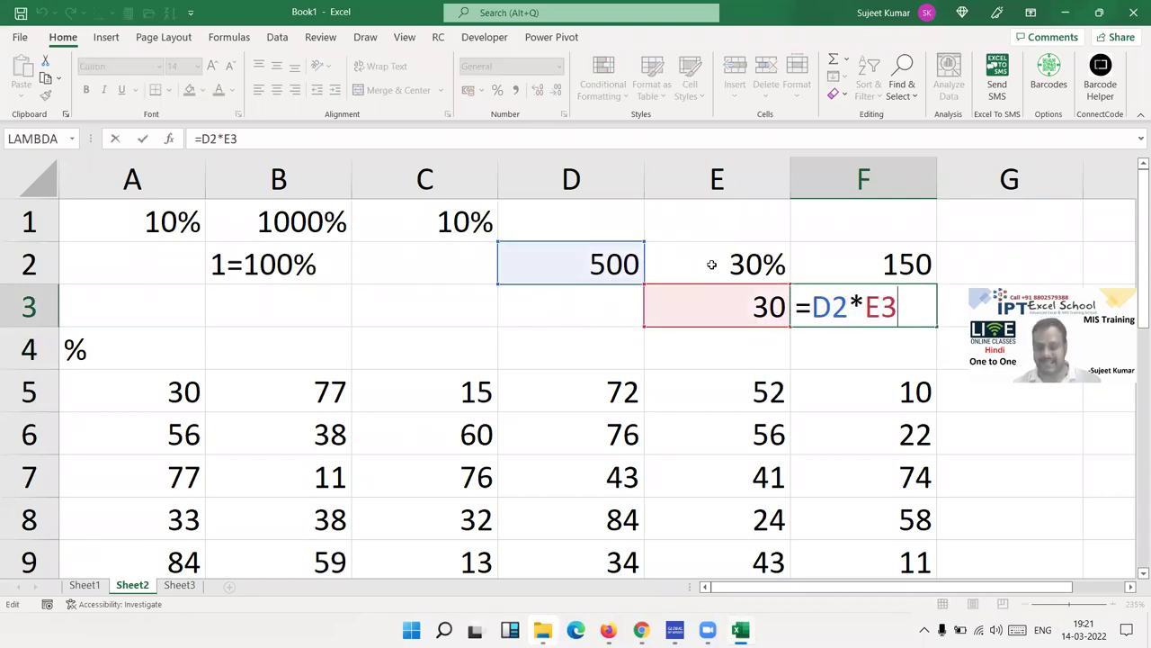
pyautogui.write('/100')
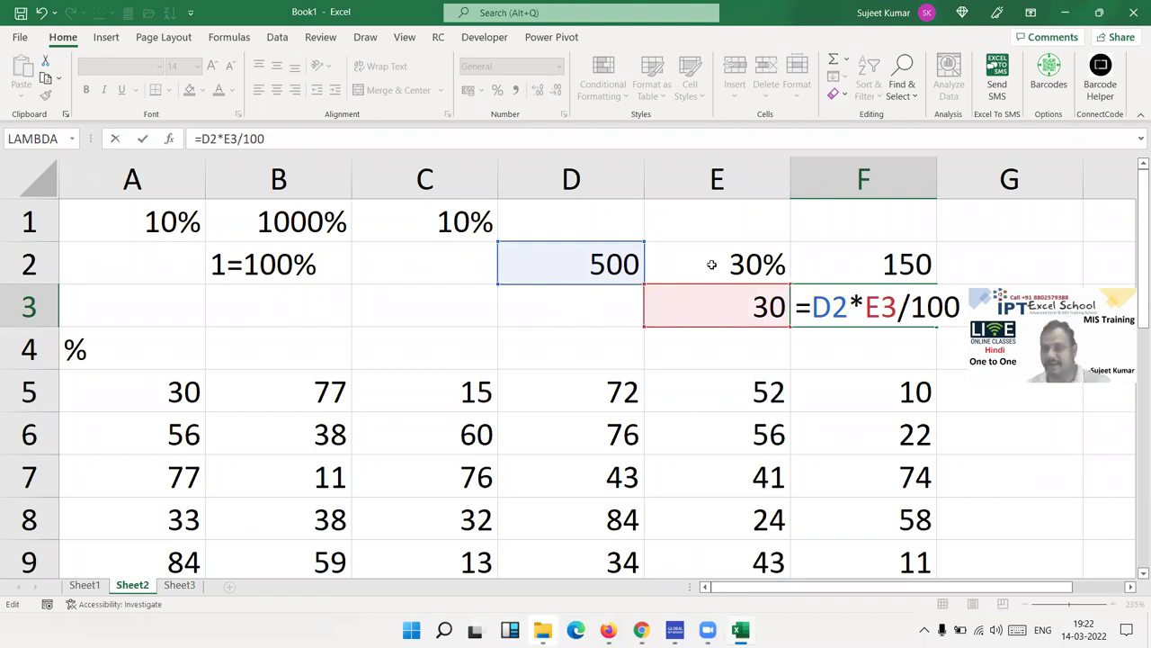
pyautogui.press('Return')
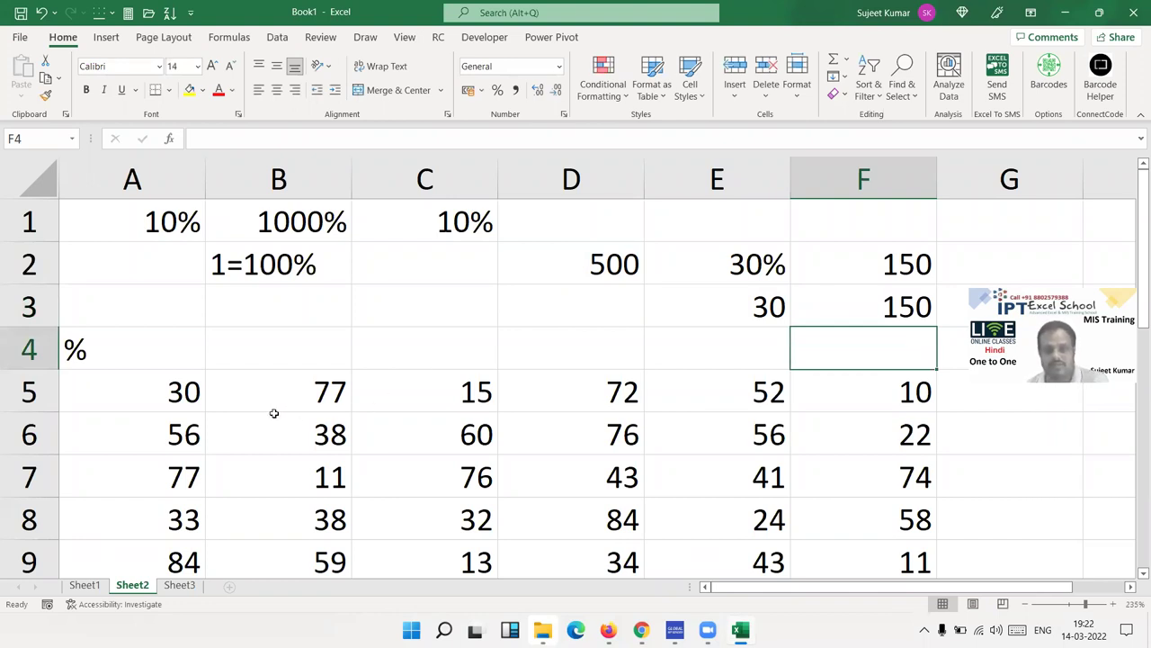
pyautogui.moveTo(183, 396); pyautogui.dragTo(873, 551)
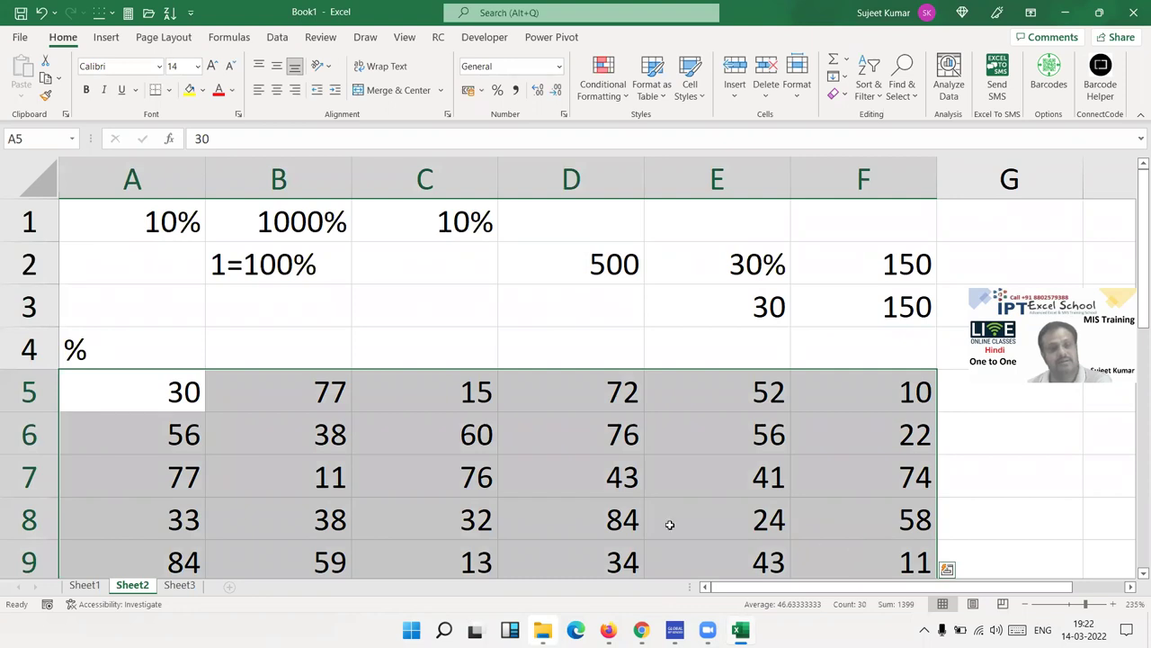
pyautogui.doubleClick(179, 400)
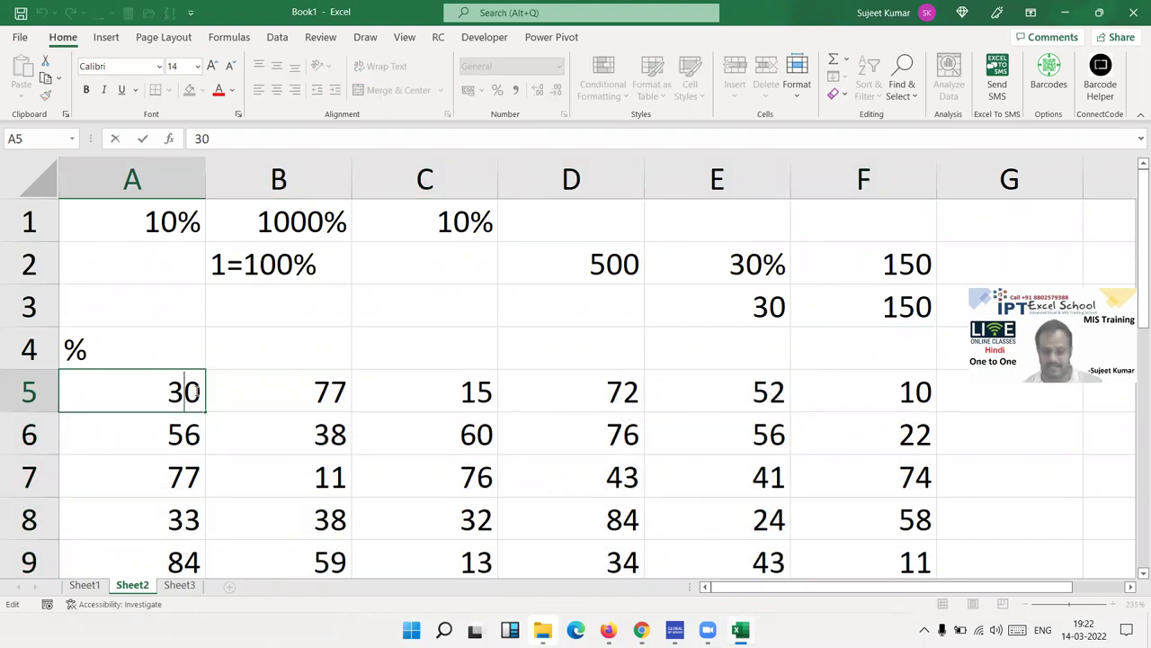
pyautogui.write('%')
pyautogui.press('Return')
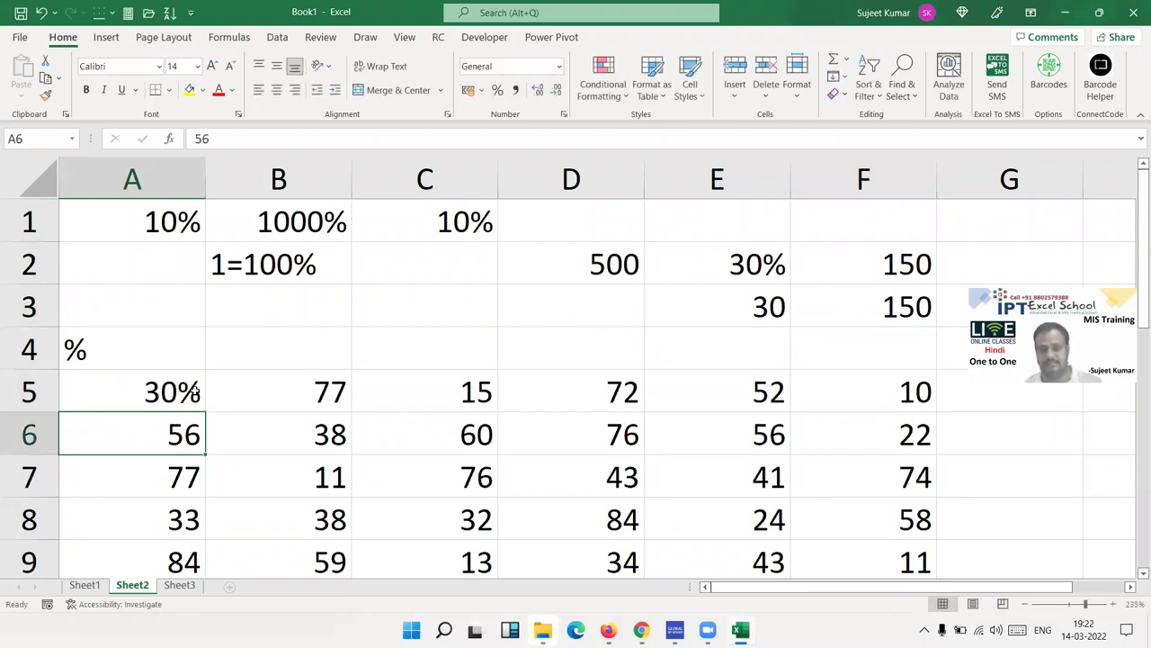
pyautogui.press('F2')
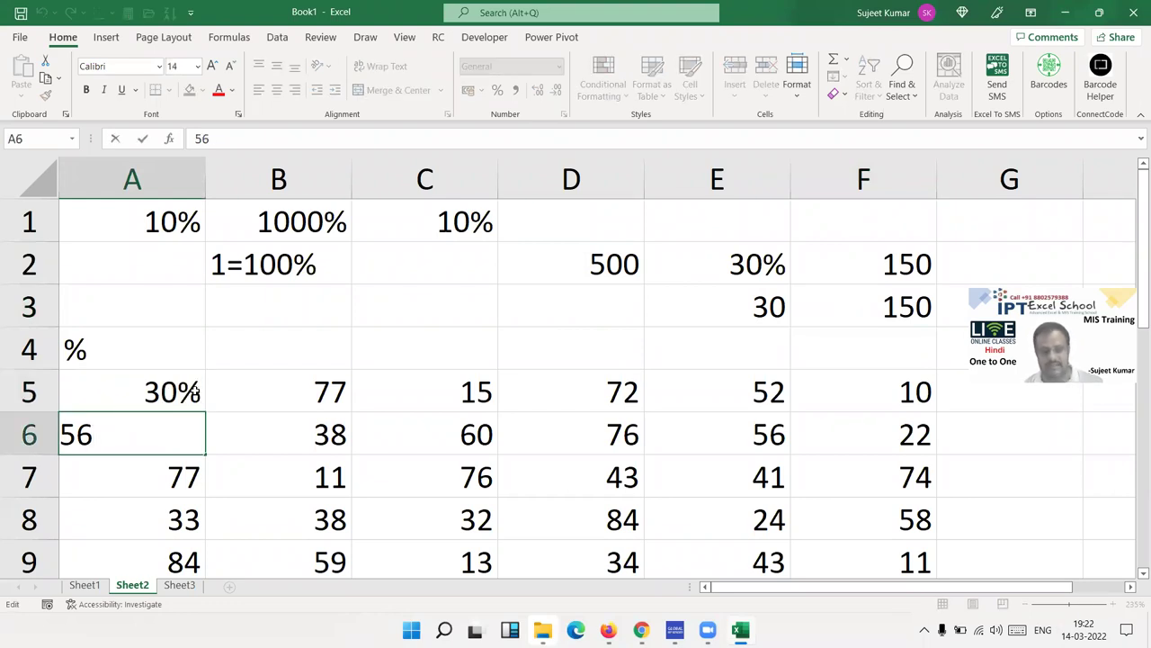
pyautogui.write('$')
pyautogui.press('BackSpace')
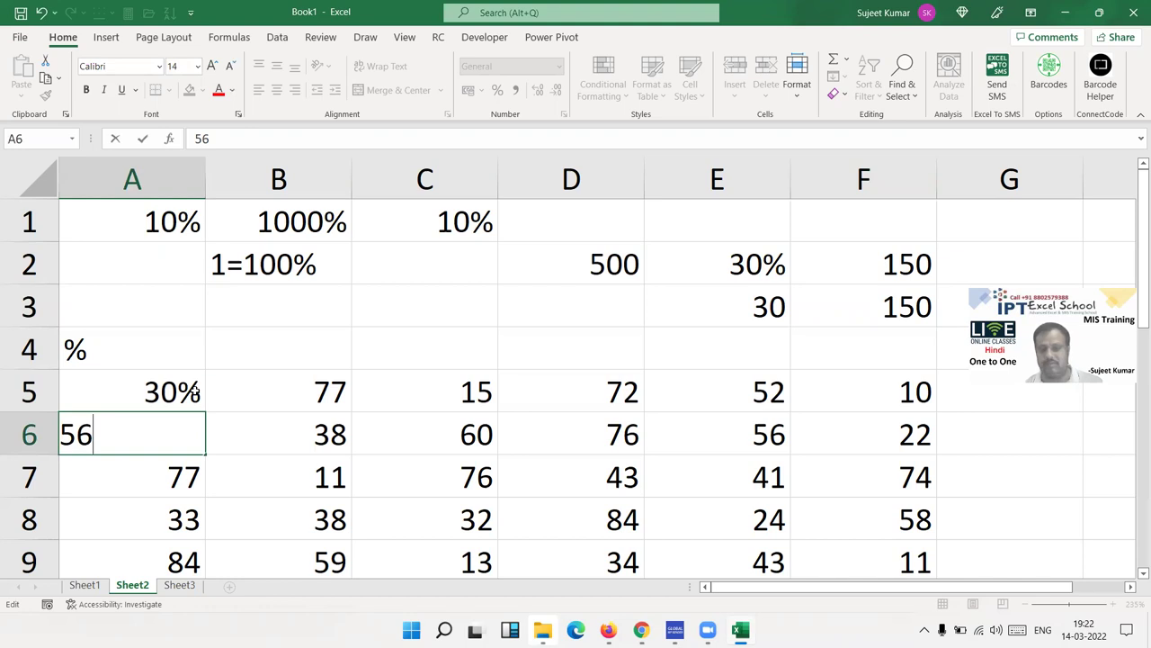
pyautogui.write('%')
pyautogui.press('Return')
pyautogui.hotkey('ctrl', 'z')
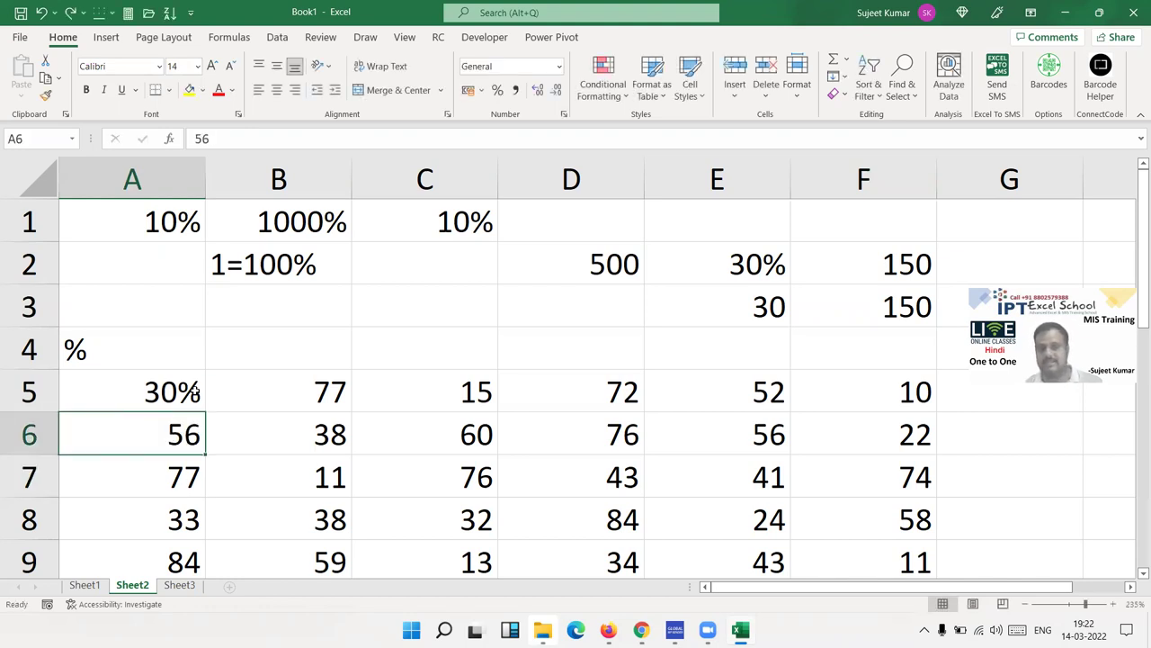
pyautogui.hotkey('ctrl', 'z')
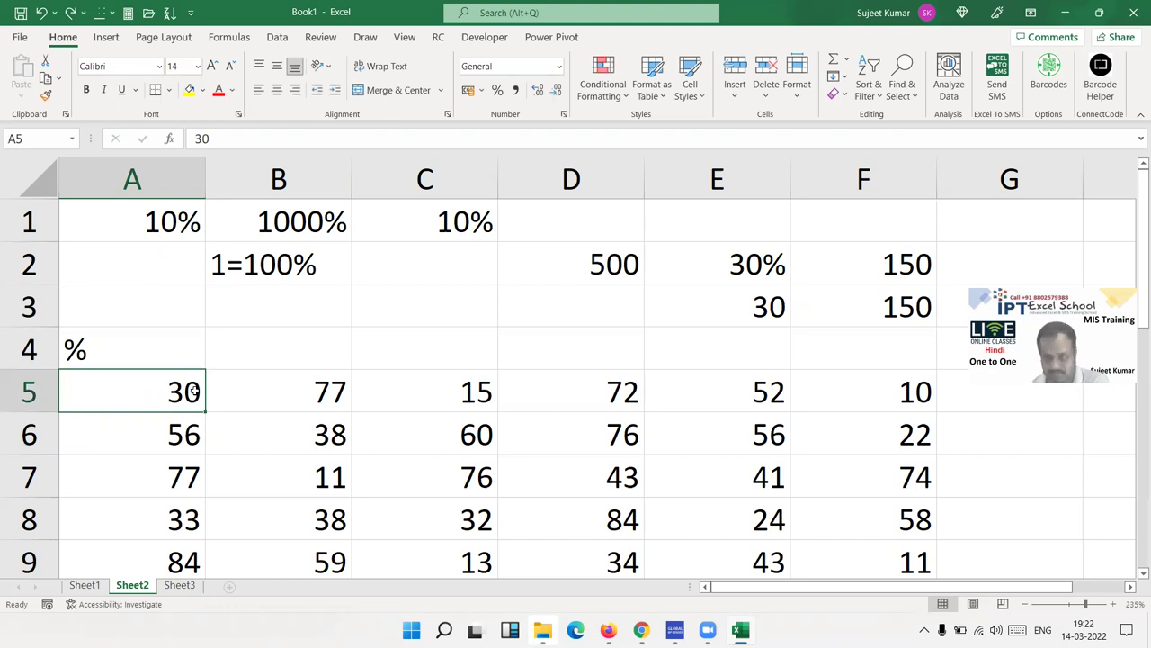
pyautogui.press('Right')
pyautogui.press('Right')
pyautogui.press('Right')
pyautogui.press('Right')
pyautogui.press('Right')
pyautogui.press('Right')
# - Enter 100 in G7 and copy it
pyautogui.press('Down')
pyautogui.press('Down')
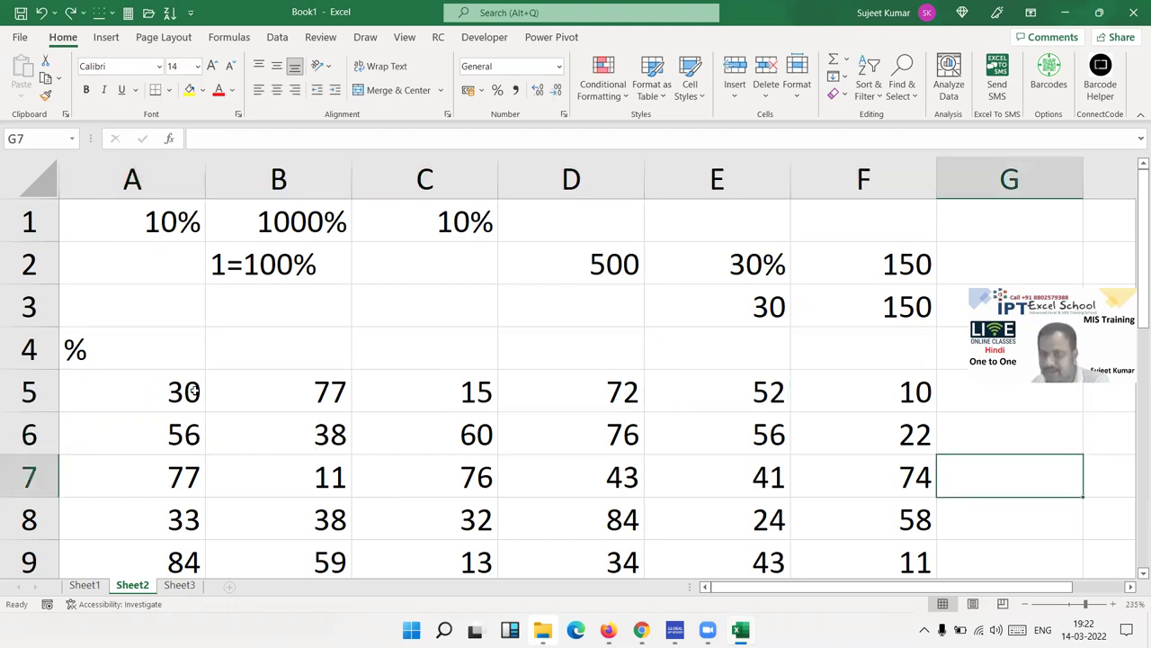
pyautogui.write('100')
pyautogui.press('Return')
pyautogui.press('Up')
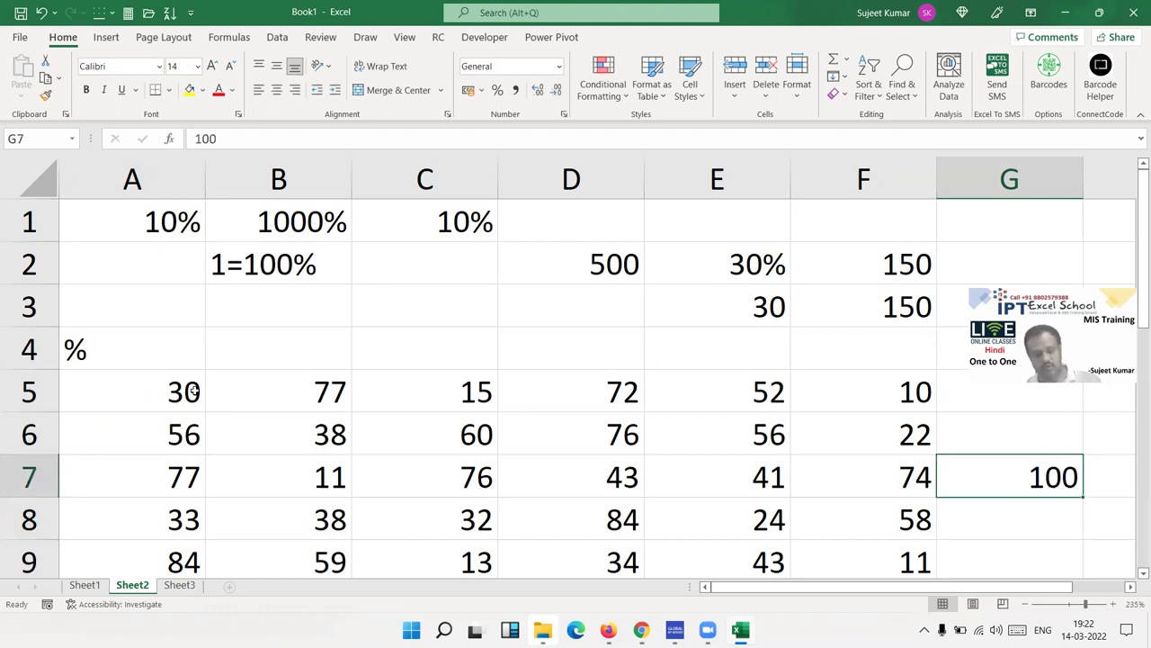
pyautogui.hotkey('ctrl', 'c')
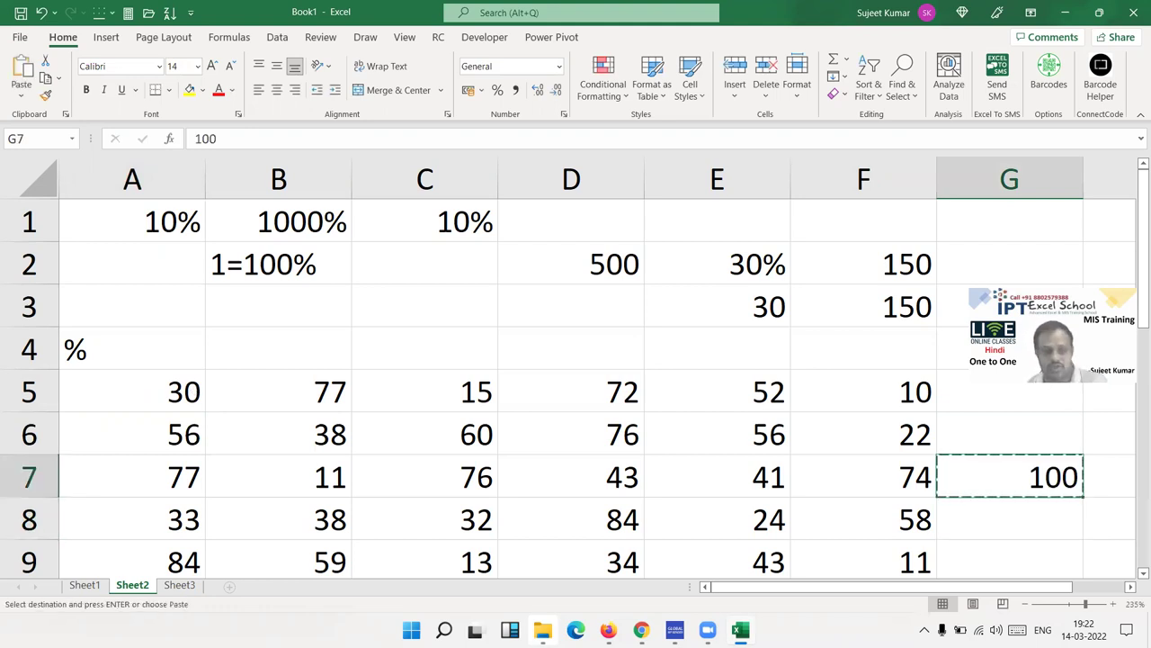
# - Paste Special Divide the copied 100 into A5:F9 and format the block as percentages
pyautogui.click(85, 585)
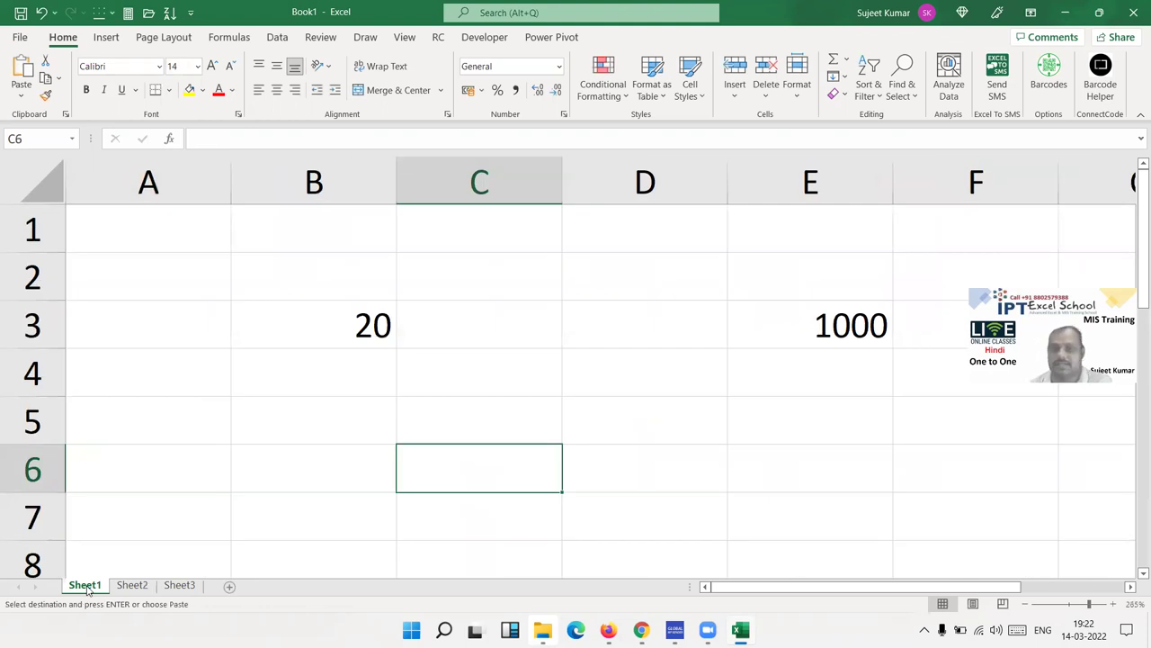
pyautogui.click(132, 585)
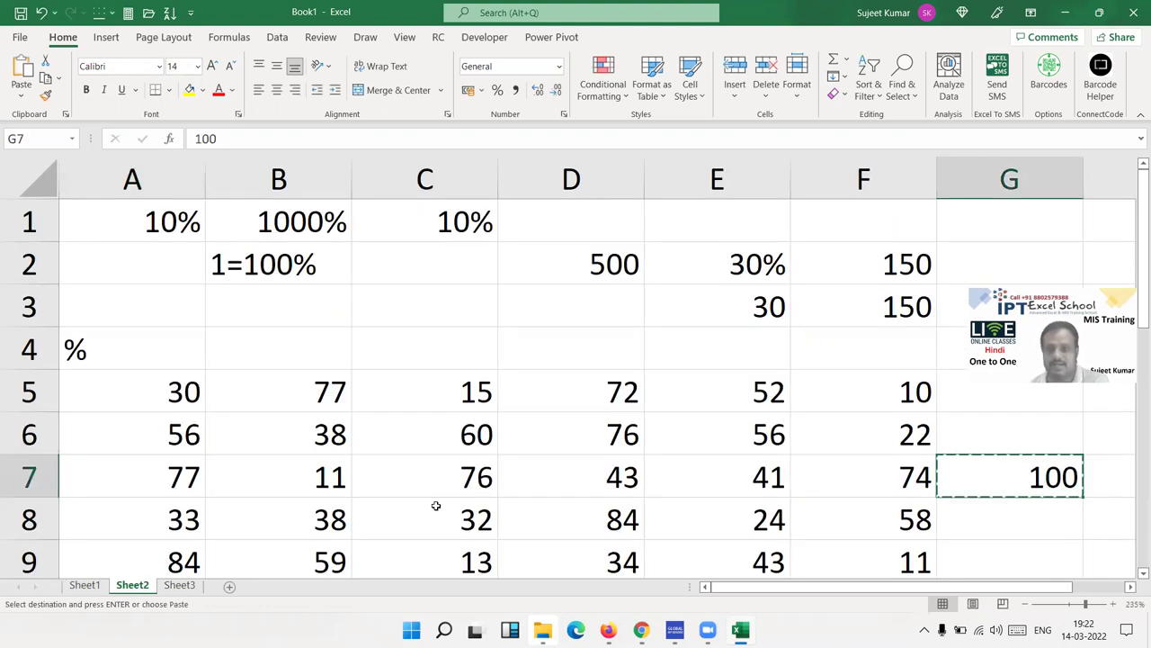
pyautogui.moveTo(151, 392)
pyautogui.mouseDown()
pyautogui.moveTo(778, 585)
pyautogui.moveTo(842, 471)
pyautogui.mouseUp()
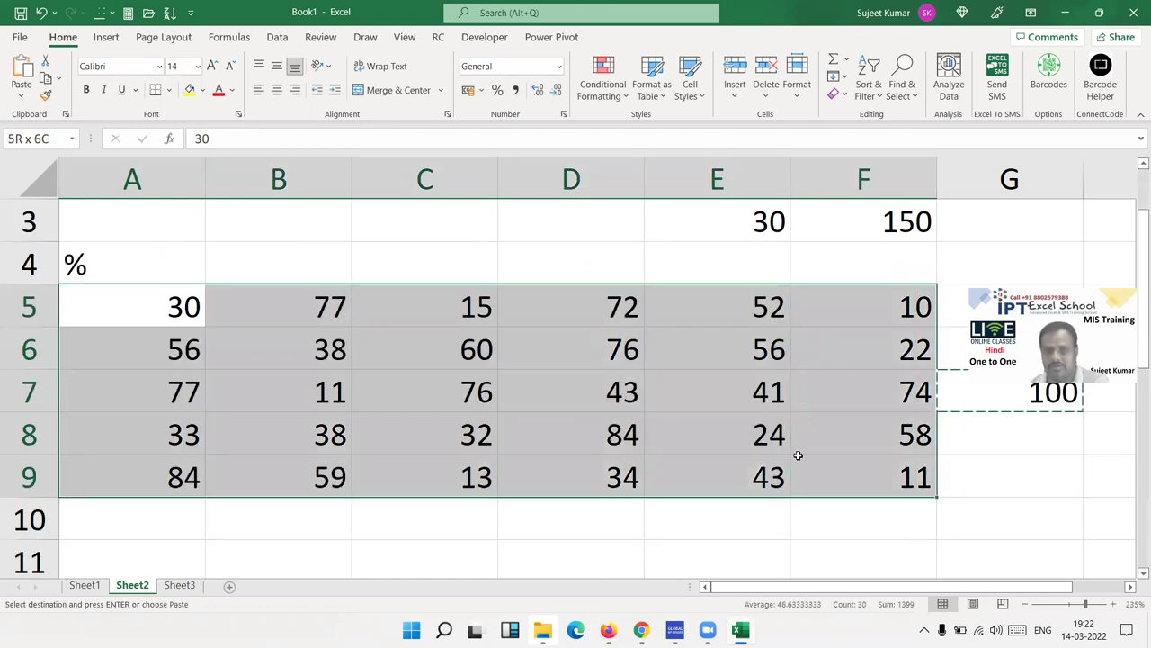
pyautogui.rightClick(734, 417)
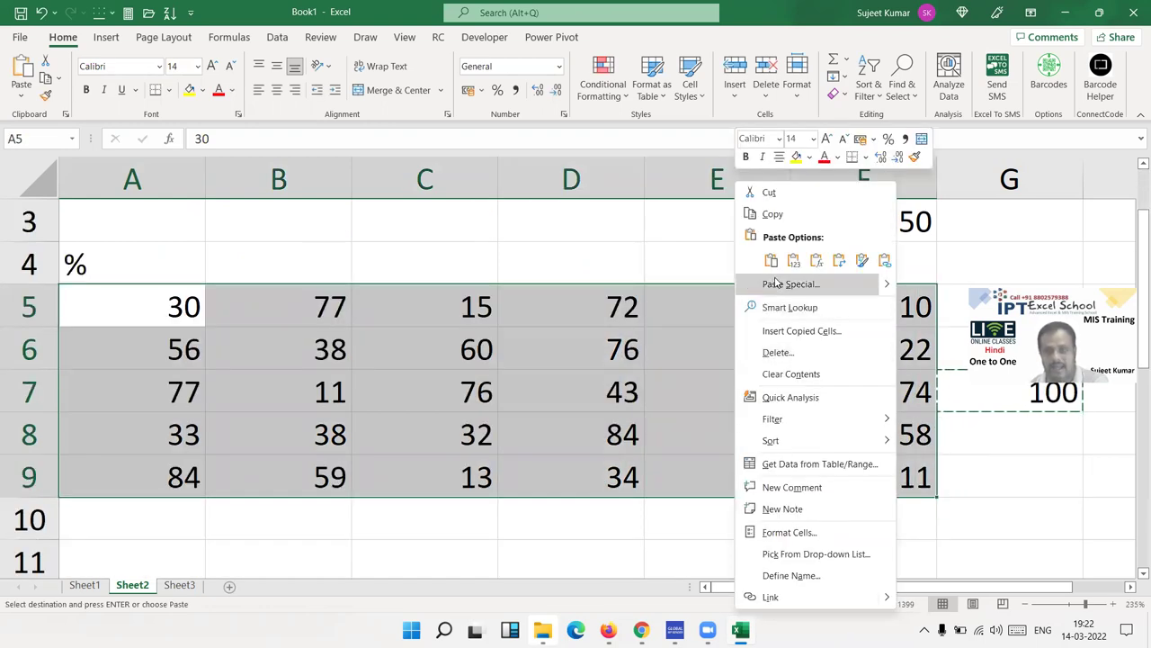
pyautogui.click(776, 283)
pyautogui.click(792, 314)
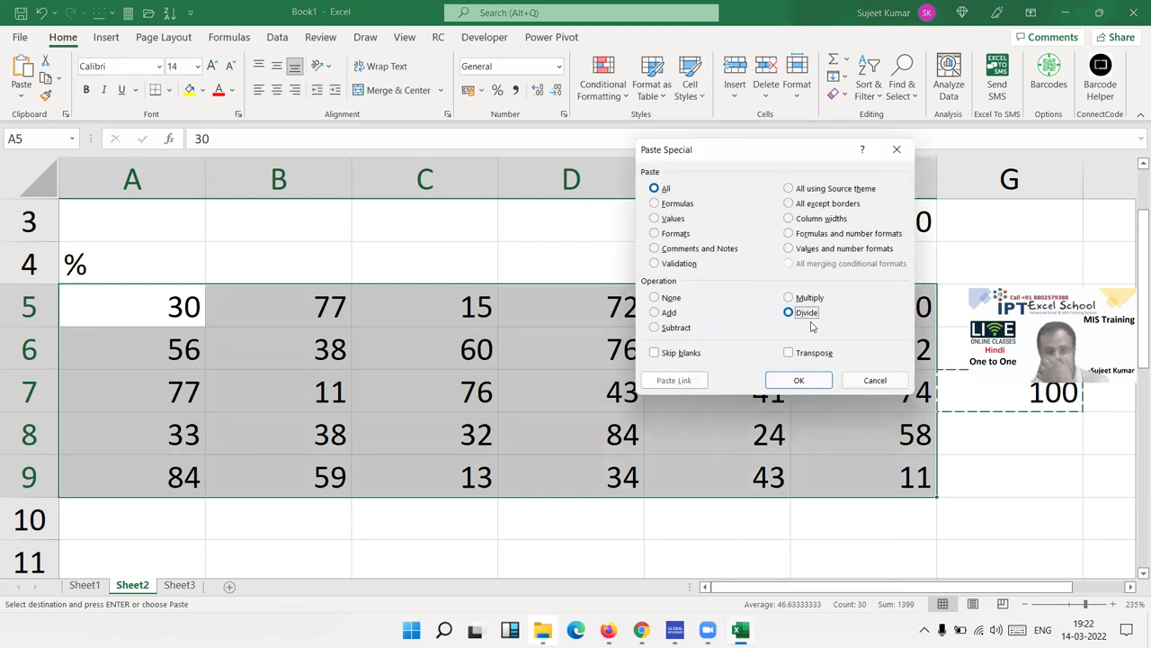
pyautogui.click(798, 382)
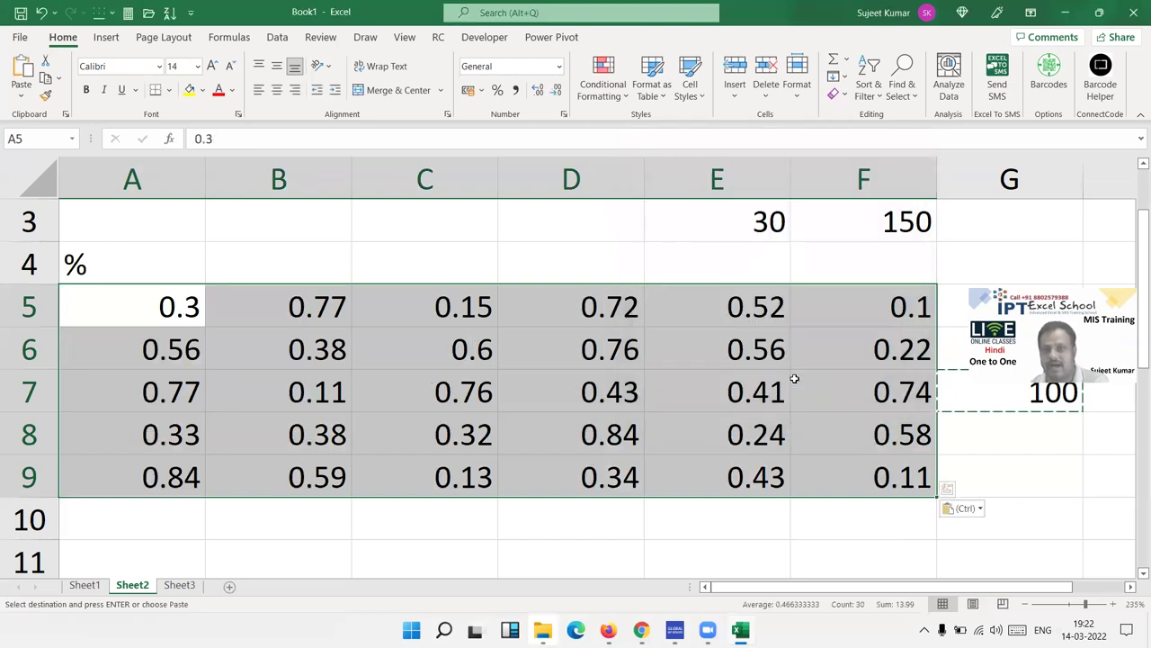
pyautogui.click(499, 90)
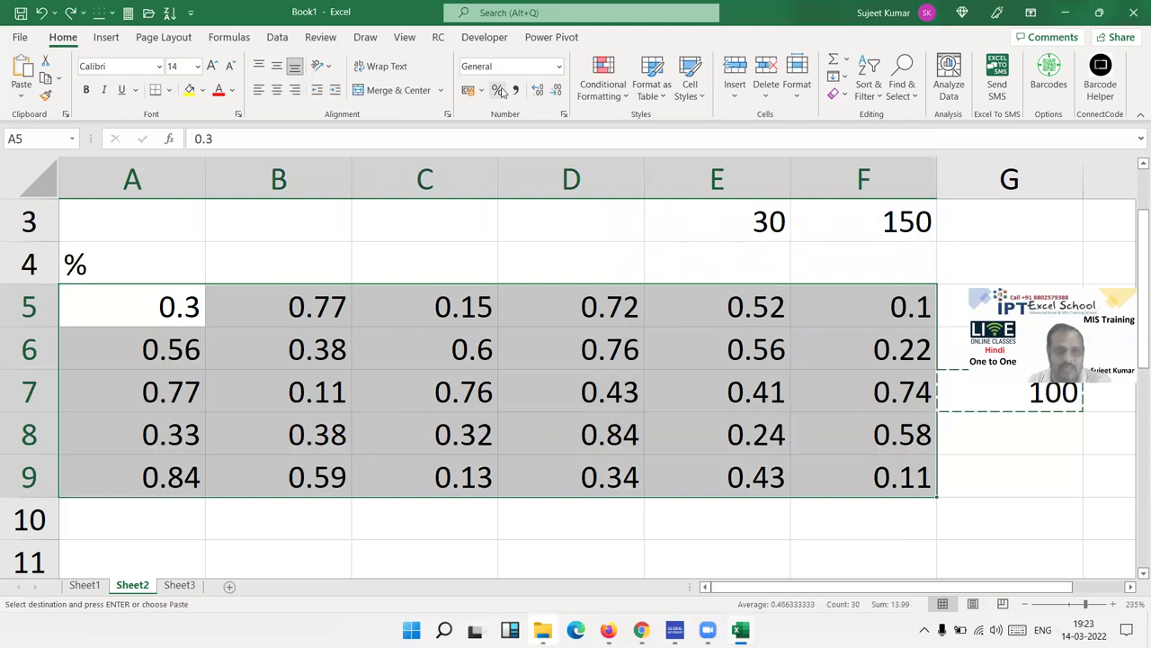
pyautogui.scroll(1, 115, 297)
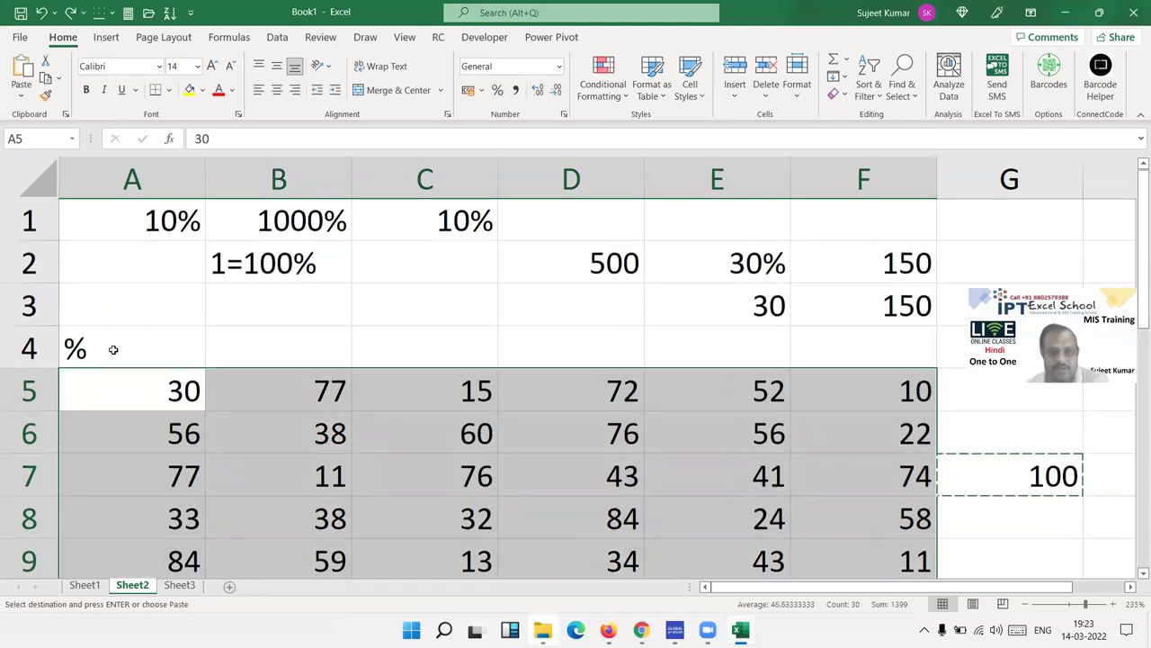
pyautogui.click(225, 310)
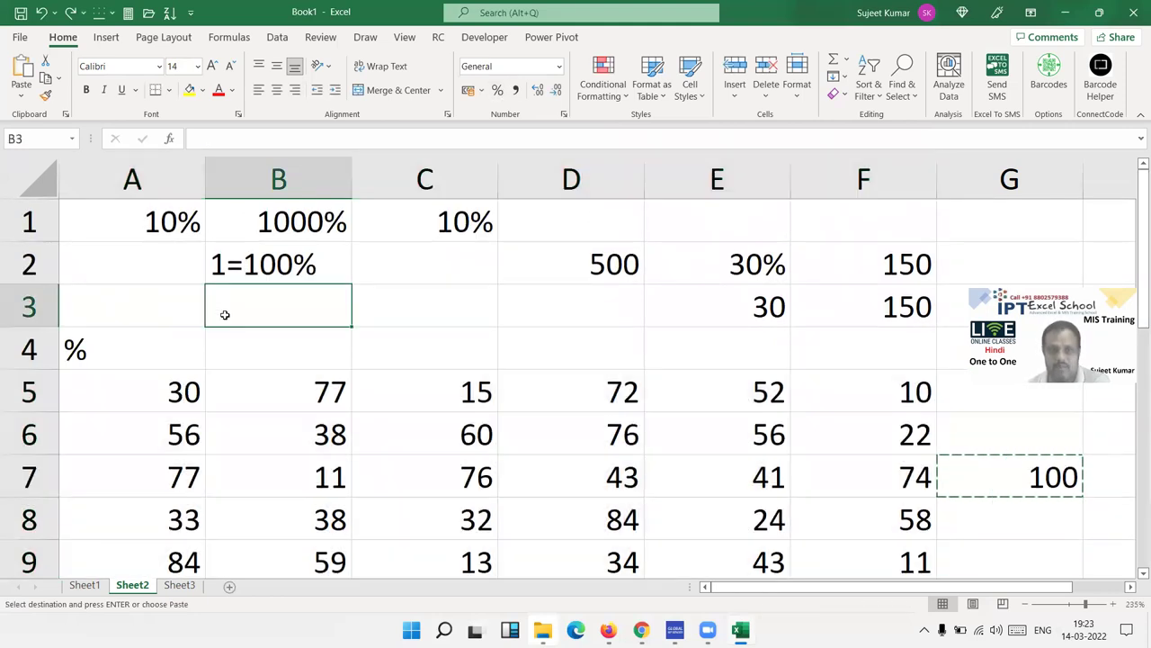
# - Discard a trial 100% entry in C3 and enter 1% in cell B3
pyautogui.write('1')
pyautogui.press('Up')
pyautogui.press('Right')
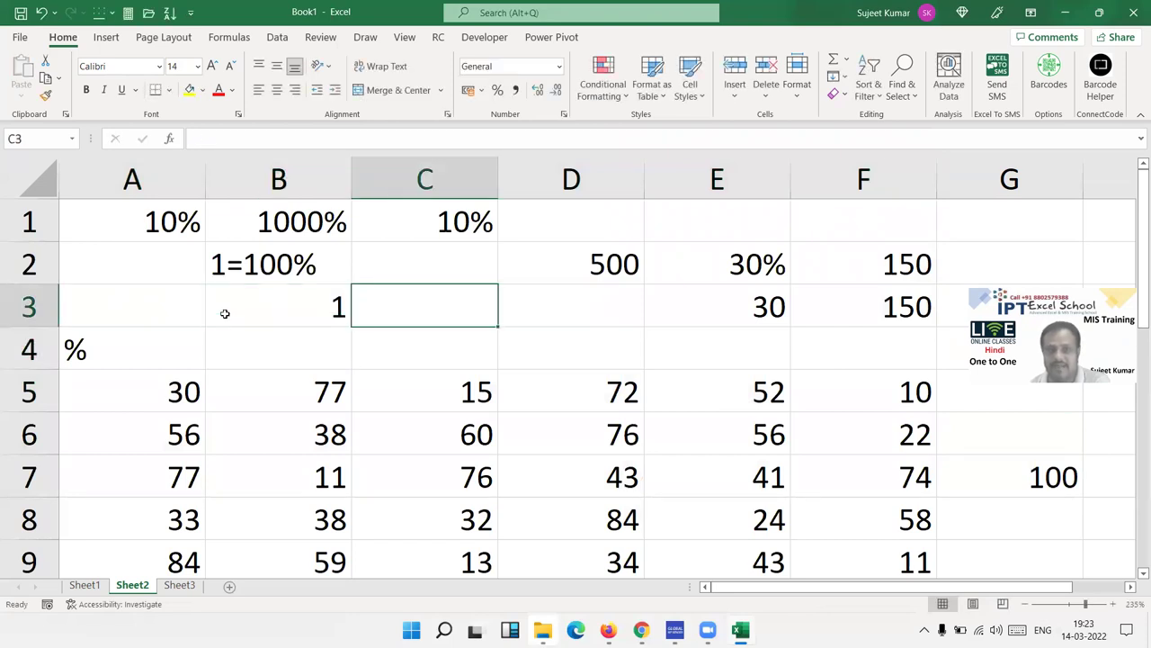
pyautogui.write('100%')
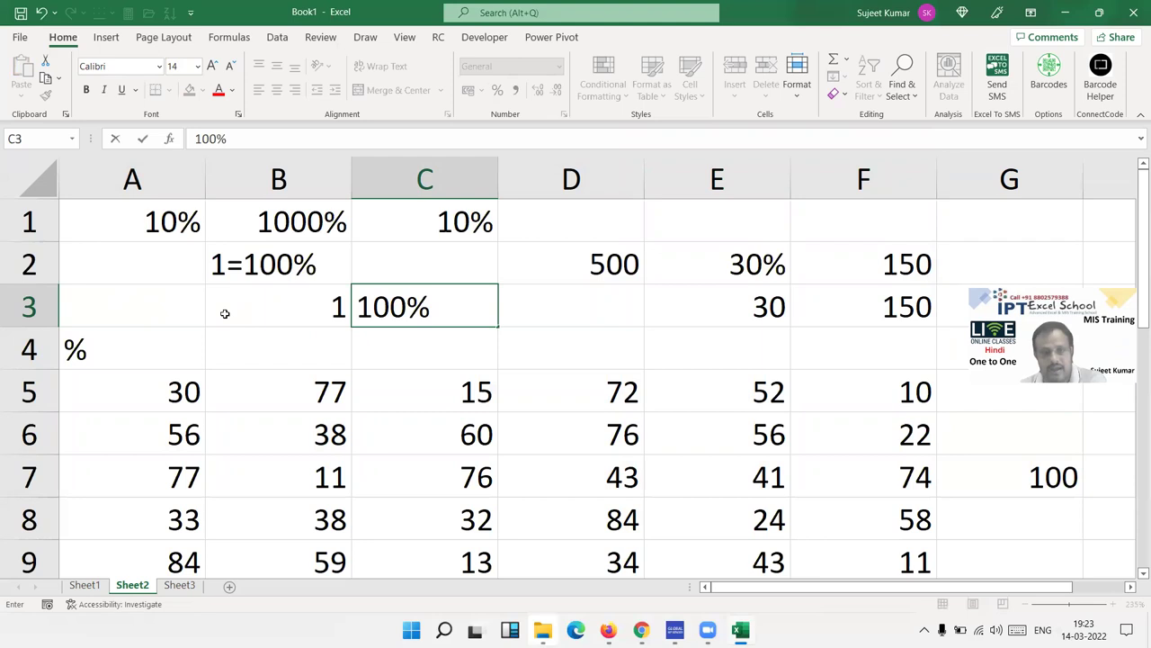
pyautogui.press('Escape')
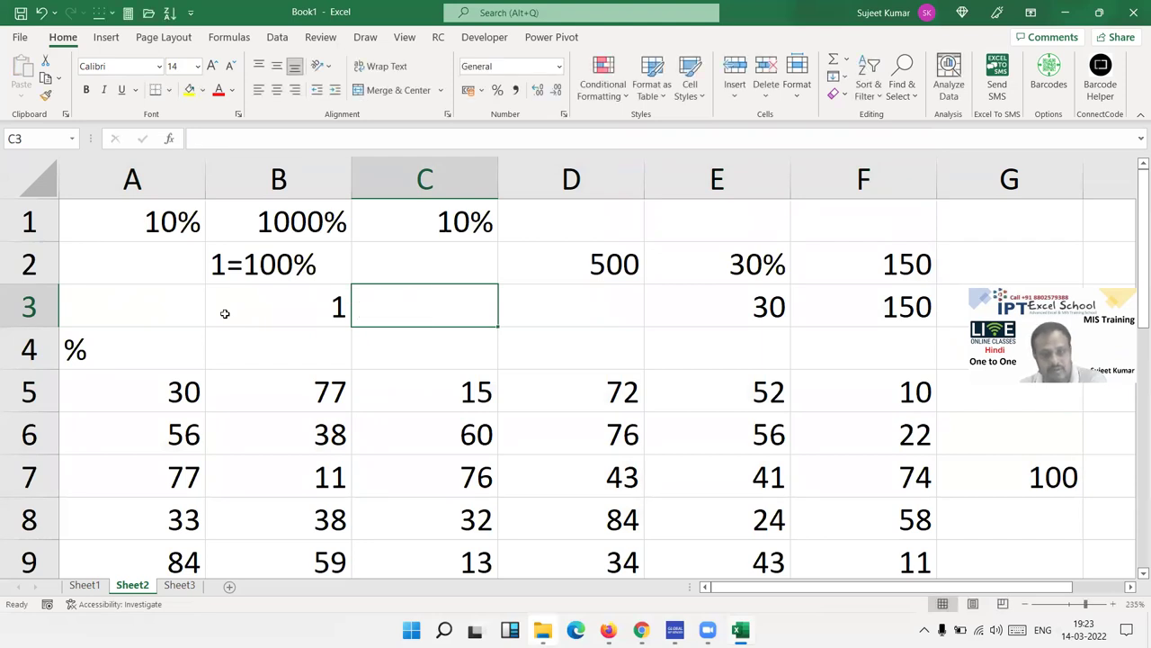
pyautogui.click(225, 314)
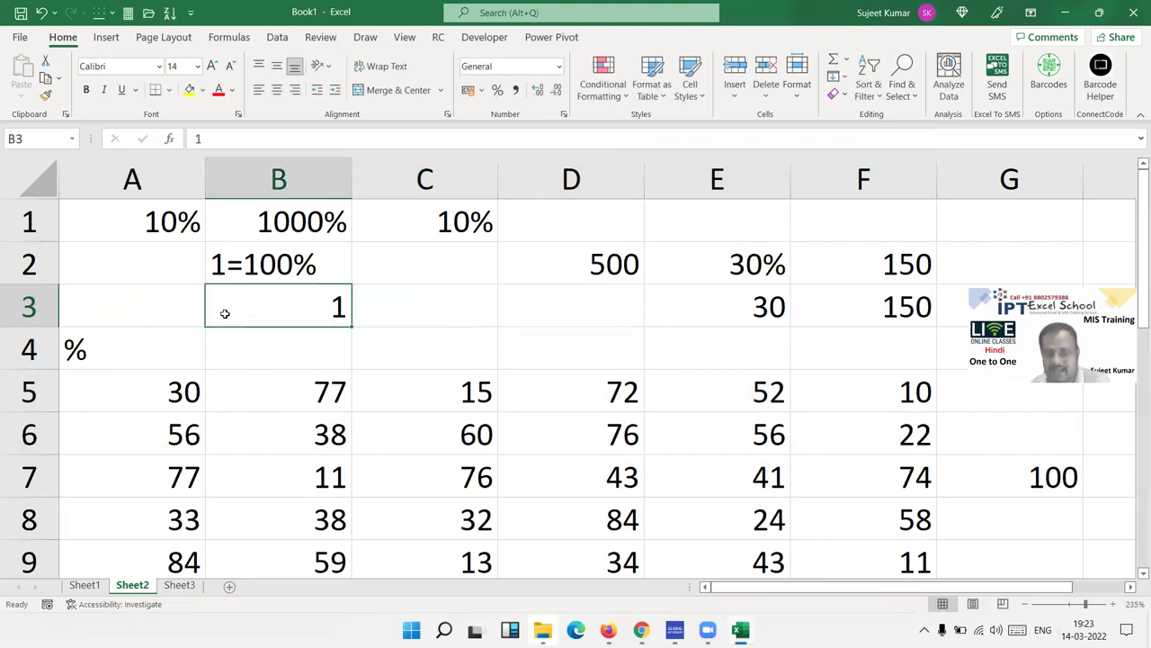
pyautogui.write('1')
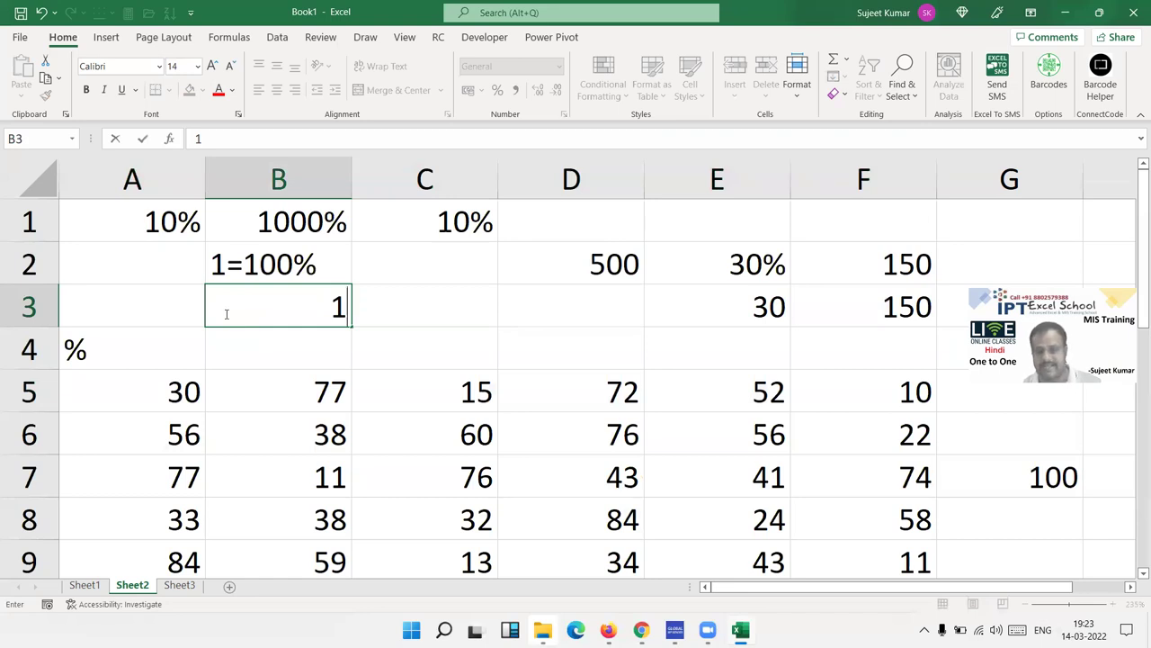
pyautogui.write('%')
pyautogui.press('Return')
# - Enter 0.01 in C3 and apply Percent Style to it
pyautogui.click(225, 313)
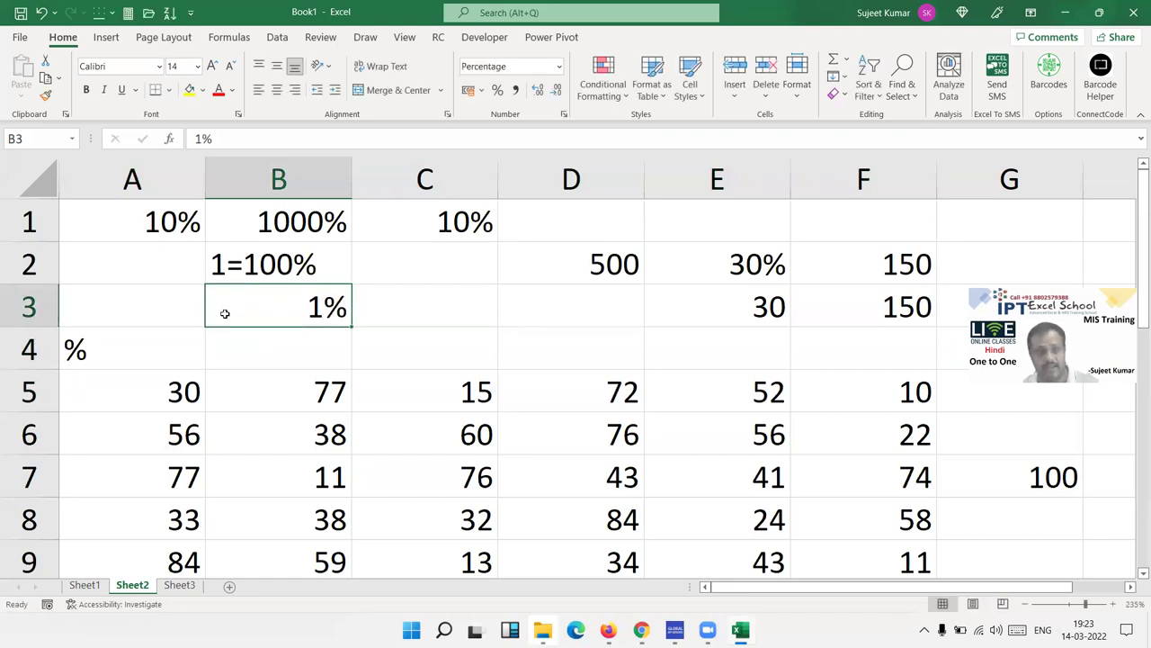
pyautogui.press('Right')
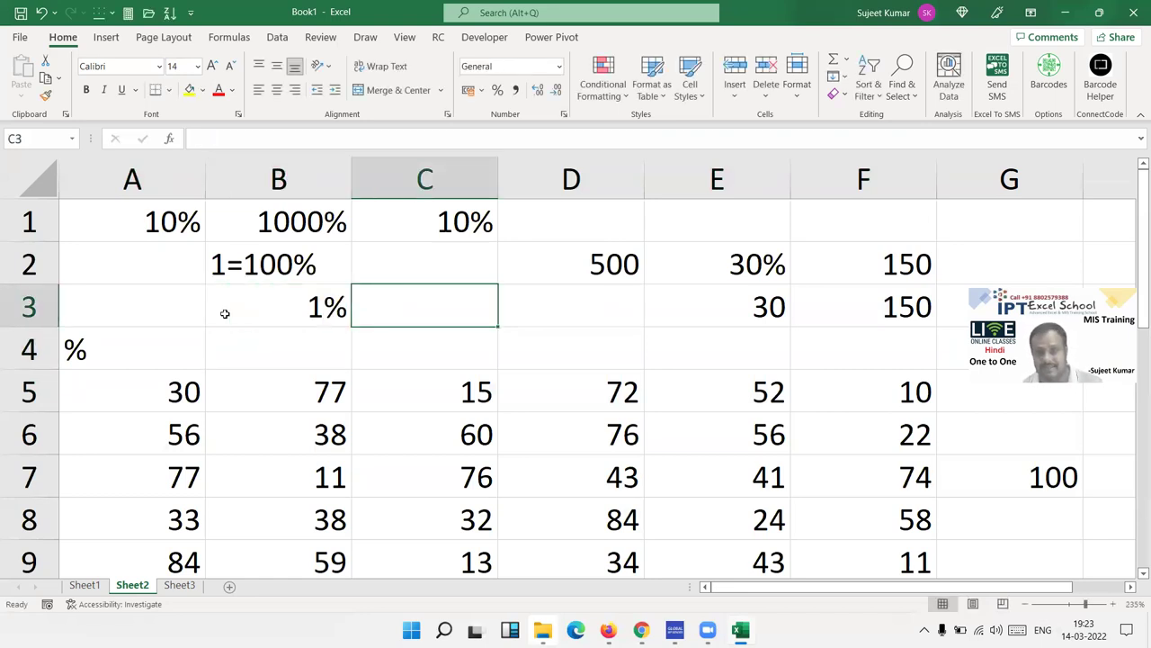
pyautogui.write('0.0')
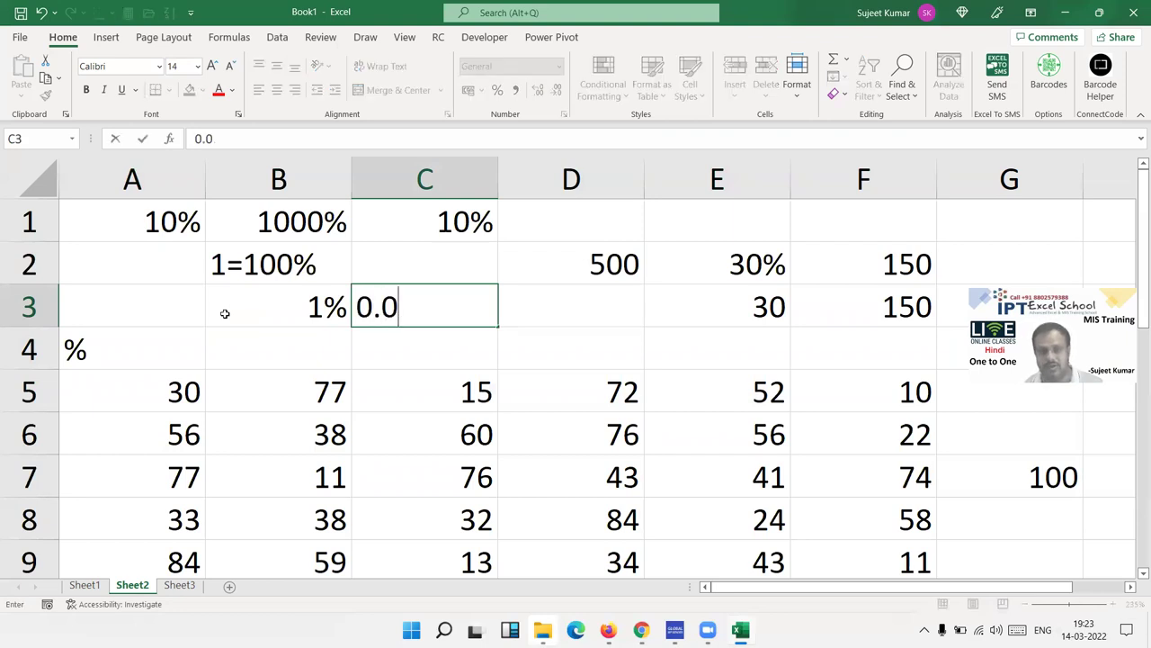
pyautogui.write('1')
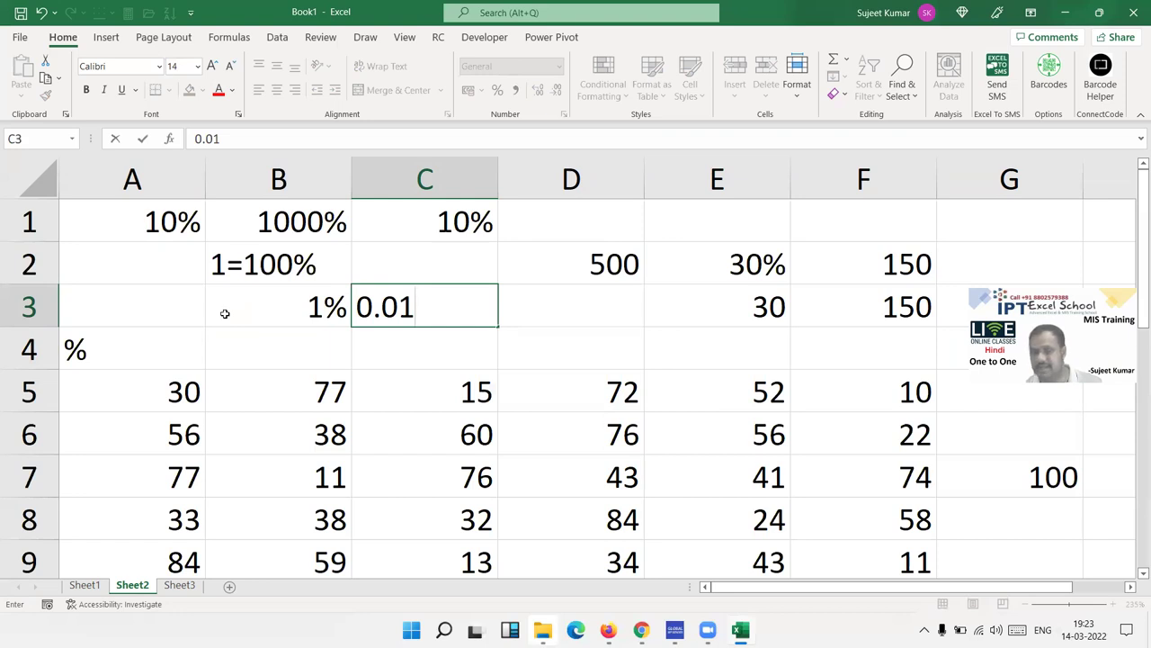
pyautogui.press('Return')
pyautogui.press('Up')
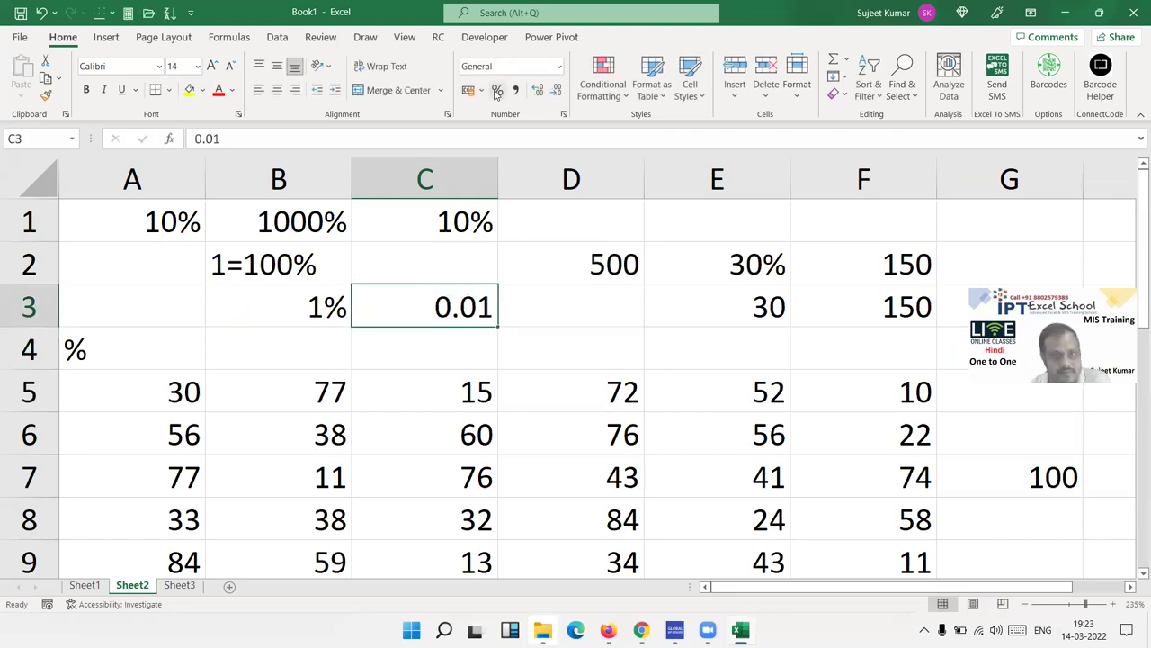
pyautogui.click(497, 89)
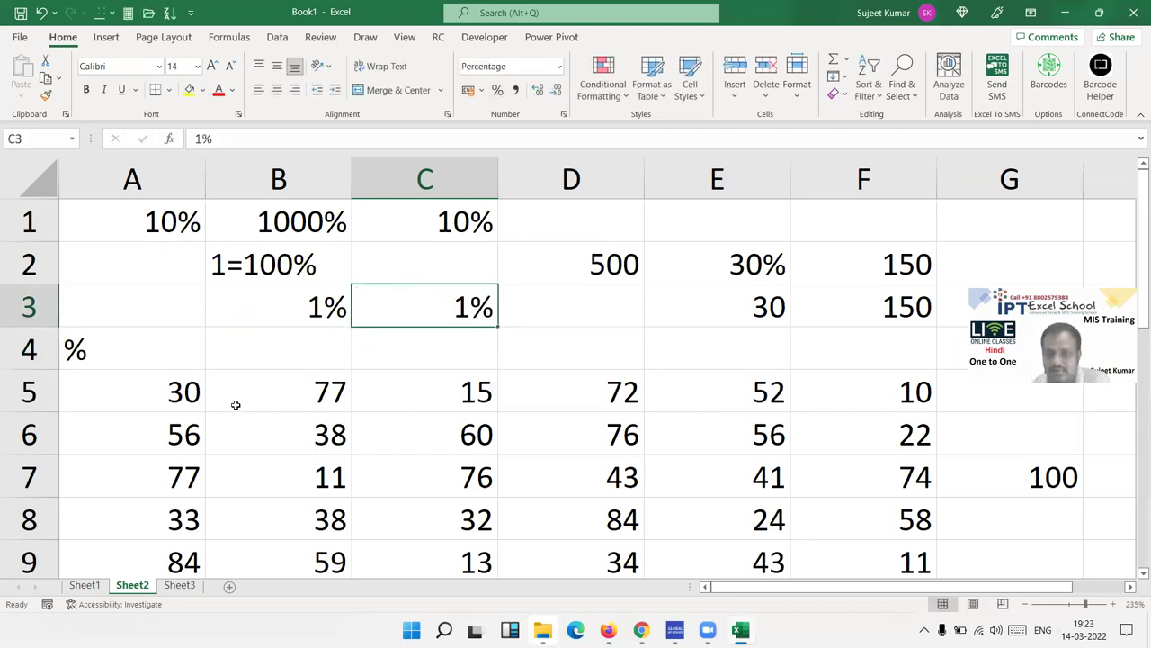
pyautogui.moveTo(161, 398)
pyautogui.mouseDown()
pyautogui.moveTo(708, 508)
pyautogui.moveTo(862, 562)
pyautogui.mouseUp()
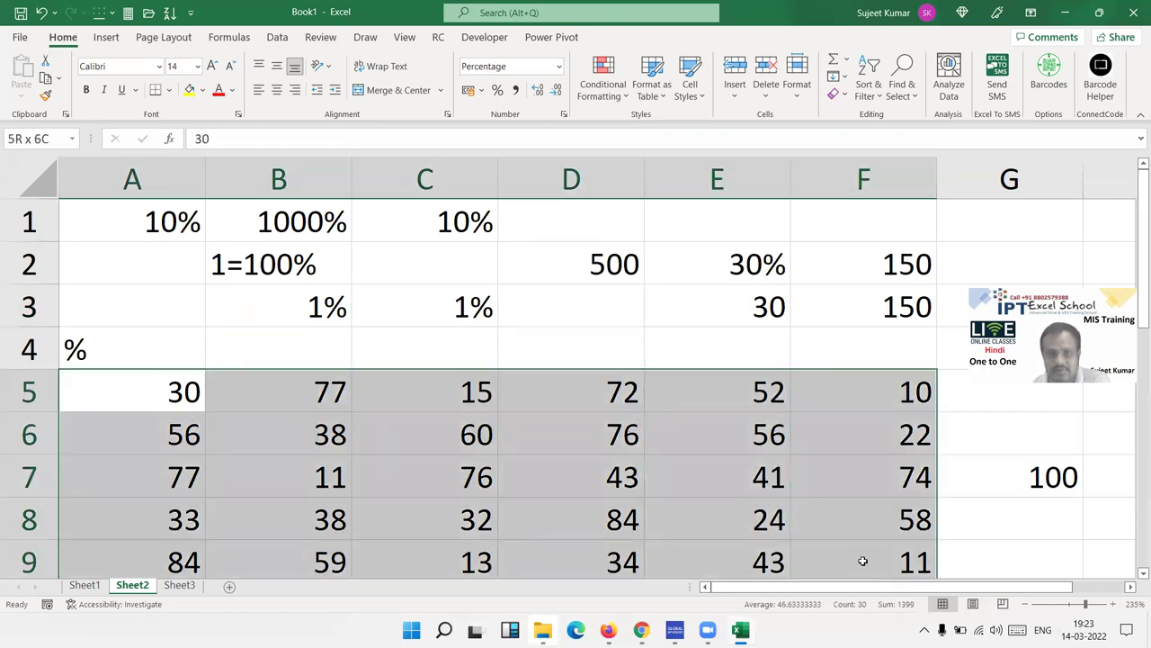
pyautogui.scroll(-3, 810, 529)
pyautogui.scroll(3, 810, 529)
pyautogui.scroll(-3, 798, 519)
pyautogui.scroll(3, 798, 519)
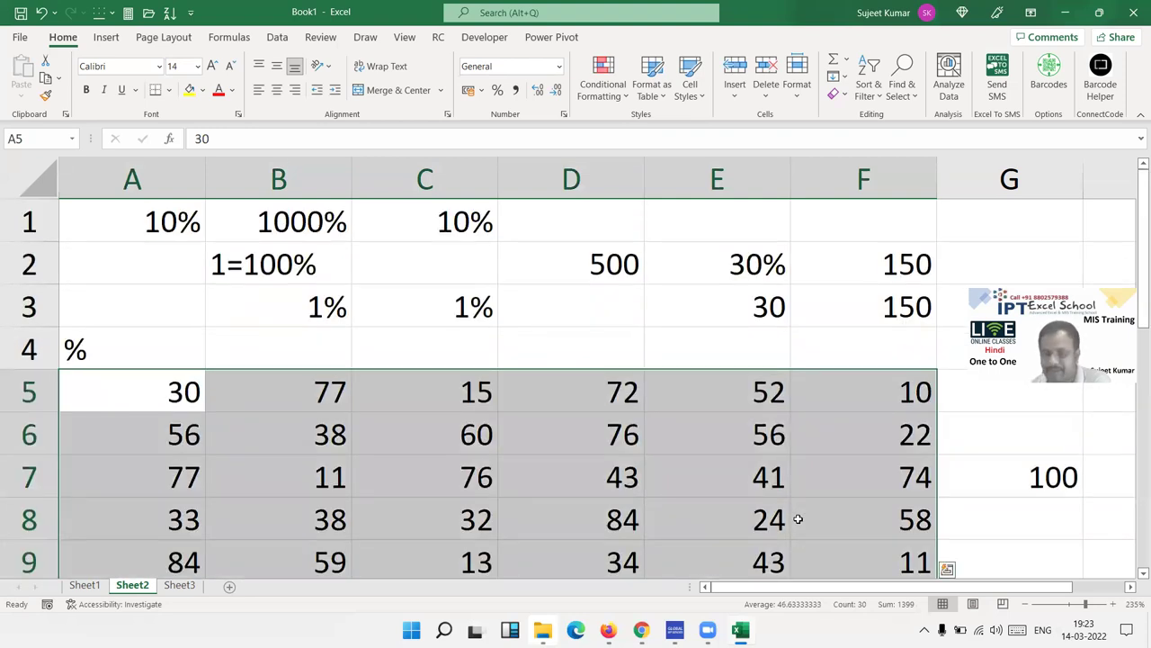
pyautogui.moveTo(798, 519); pyautogui.dragTo(798, 563)
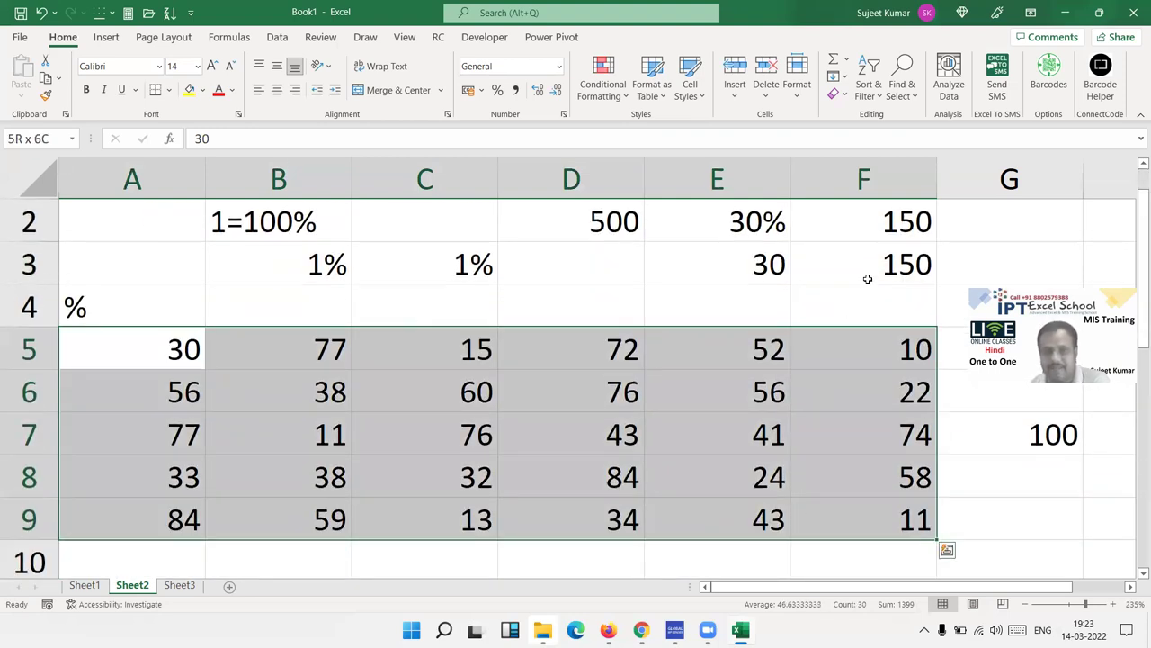
pyautogui.click(498, 92)
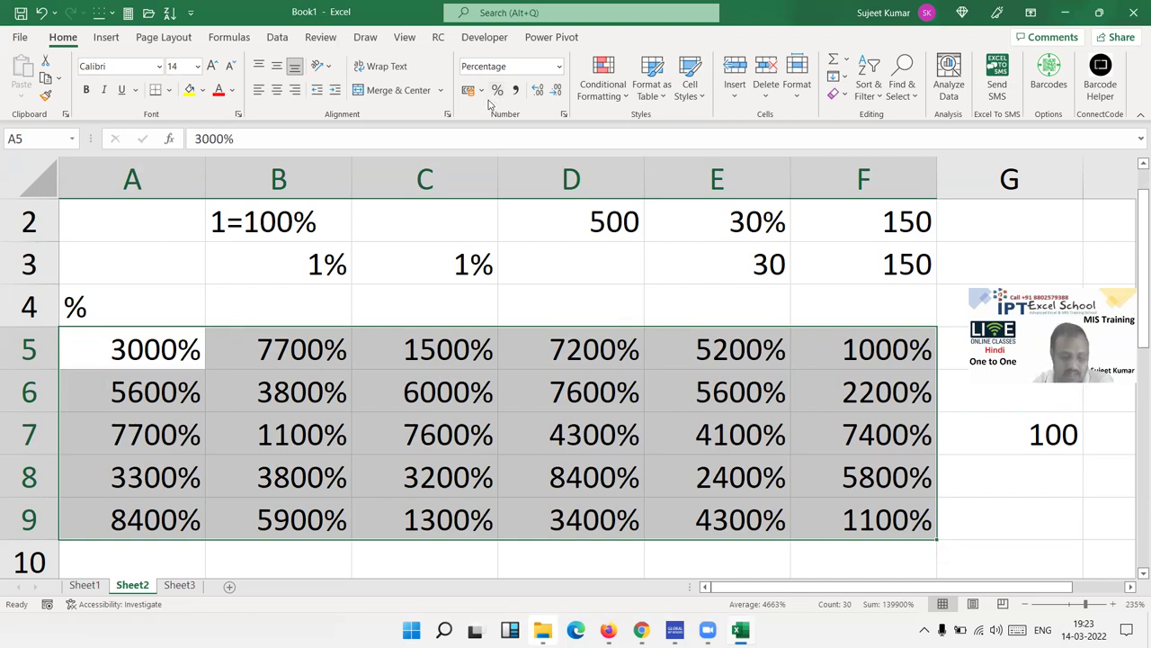
pyautogui.hotkey('ctrl', 'z')
pyautogui.click(142, 346)
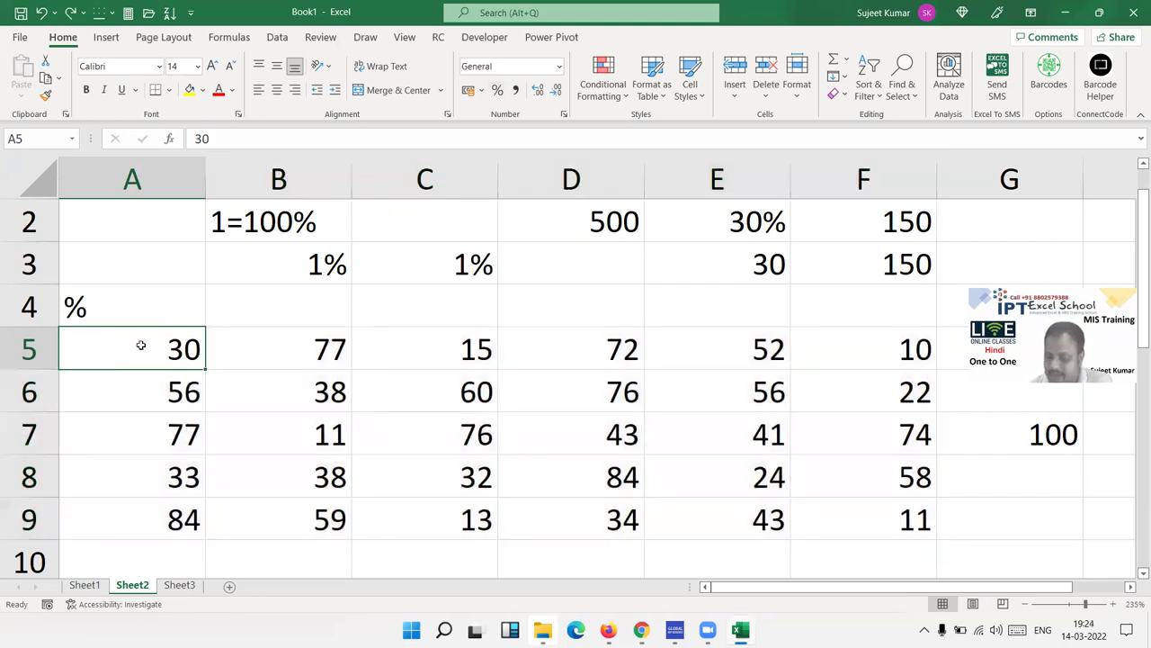
pyautogui.write('0.3')
pyautogui.press('Return')
pyautogui.click(141, 346)
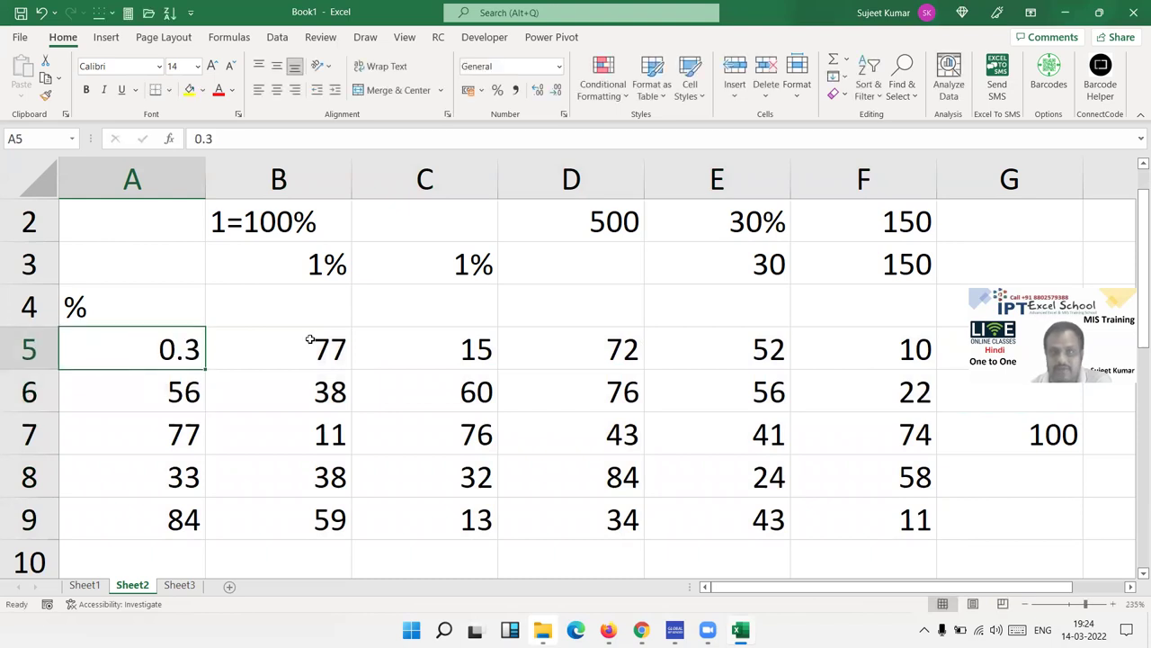
pyautogui.click(496, 93)
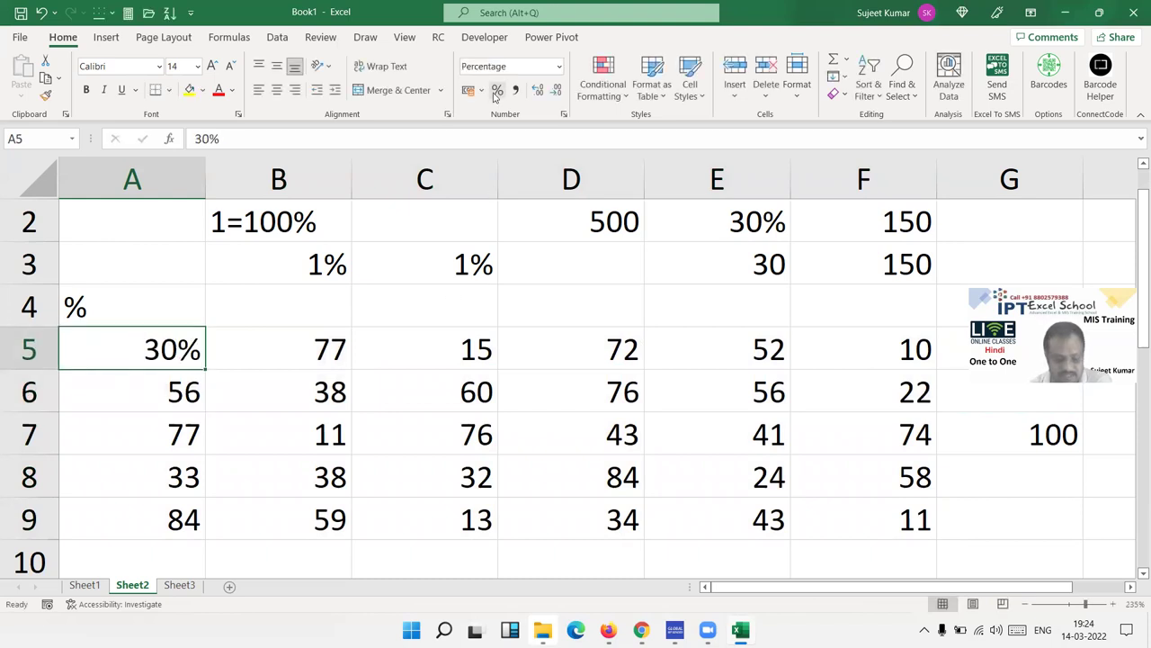
pyautogui.hotkey('ctrl', 'z')
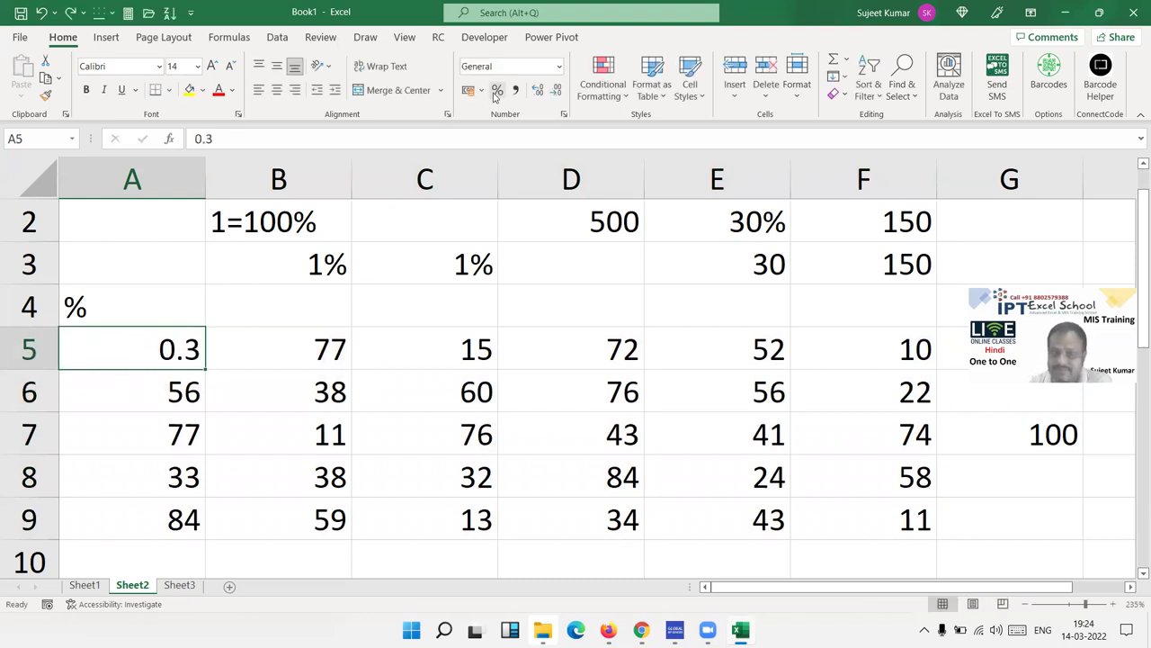
pyautogui.hotkey('ctrl', 'z')
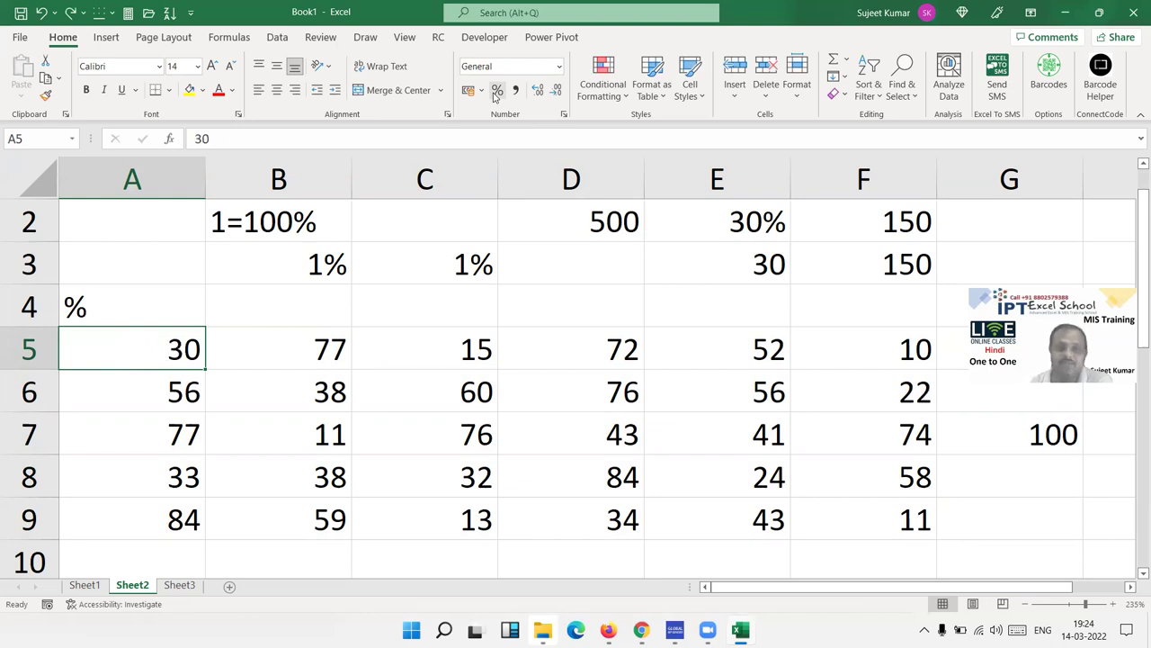
# - Paste Special Divide A5:F9 by G7's 100, then apply Percent Style to the results
pyautogui.click(1036, 435)
pyautogui.hotkey('ctrl', 'c')
pyautogui.moveTo(864, 519); pyautogui.dragTo(177, 358)
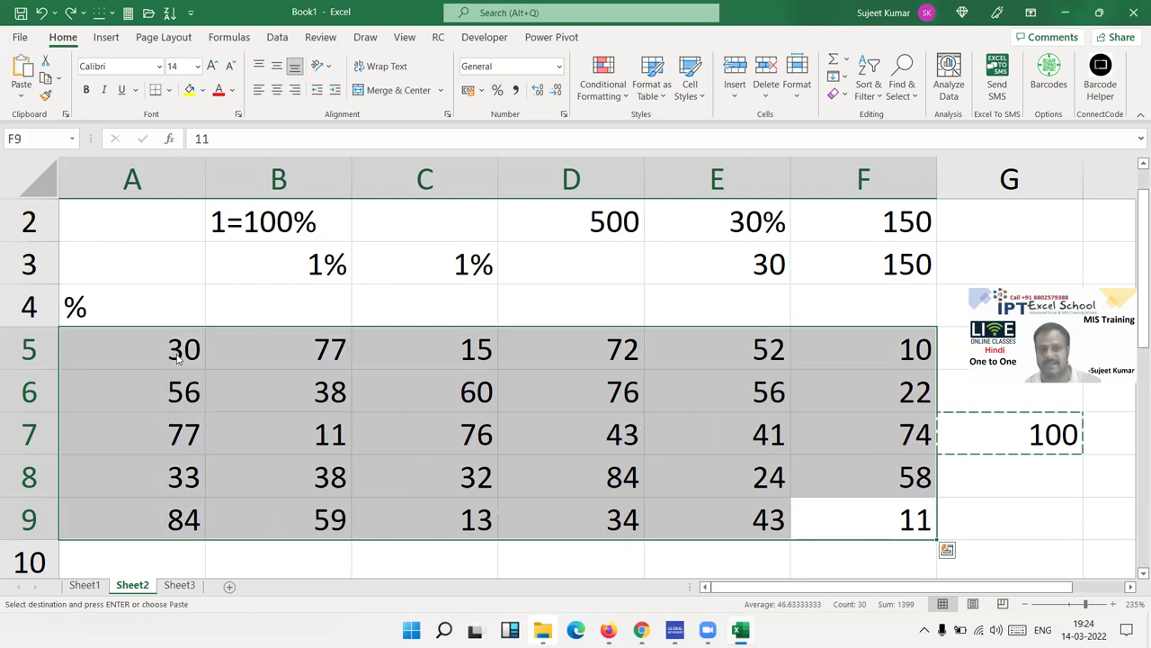
pyautogui.rightClick(177, 358)
pyautogui.click(224, 287)
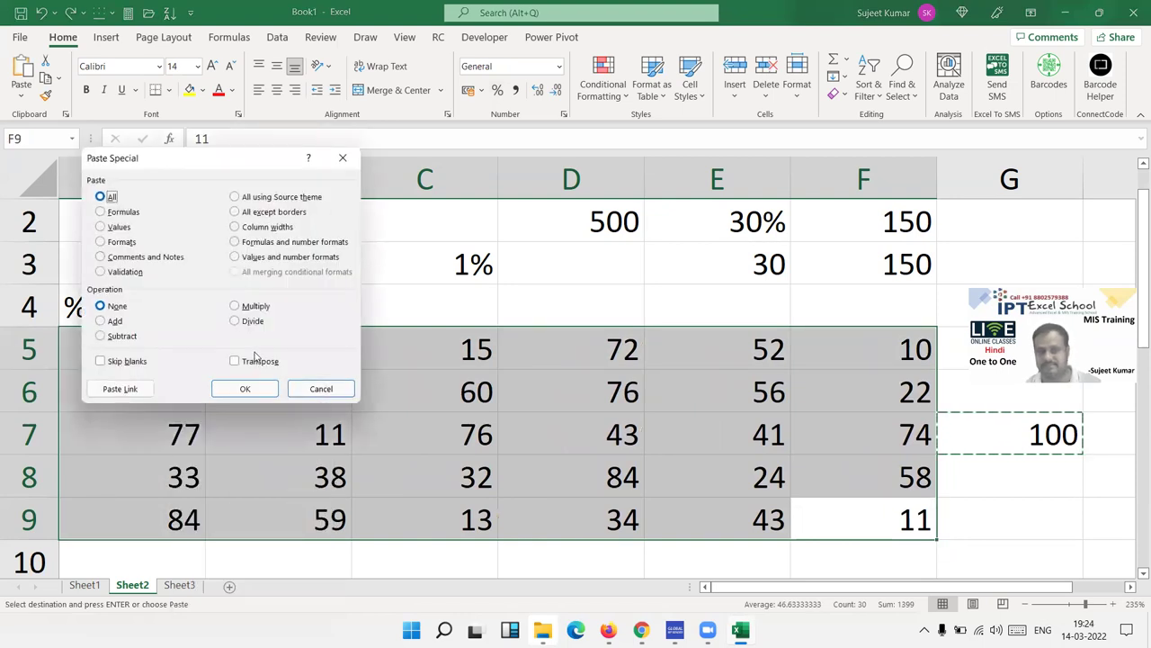
pyautogui.click(252, 322)
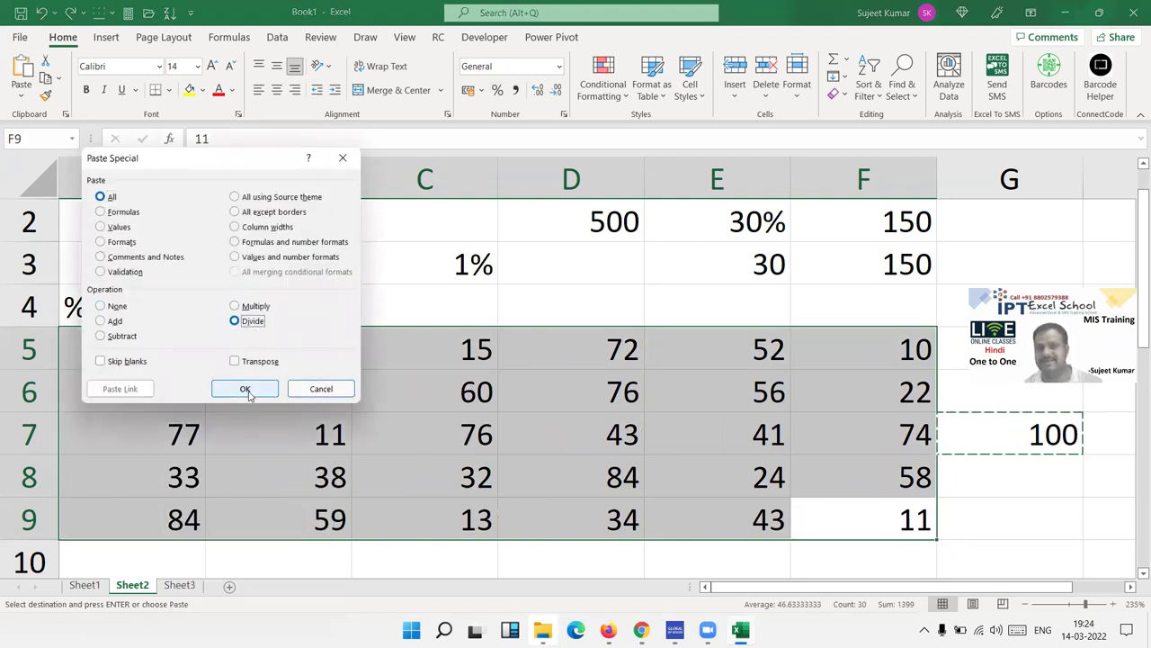
pyautogui.click(246, 390)
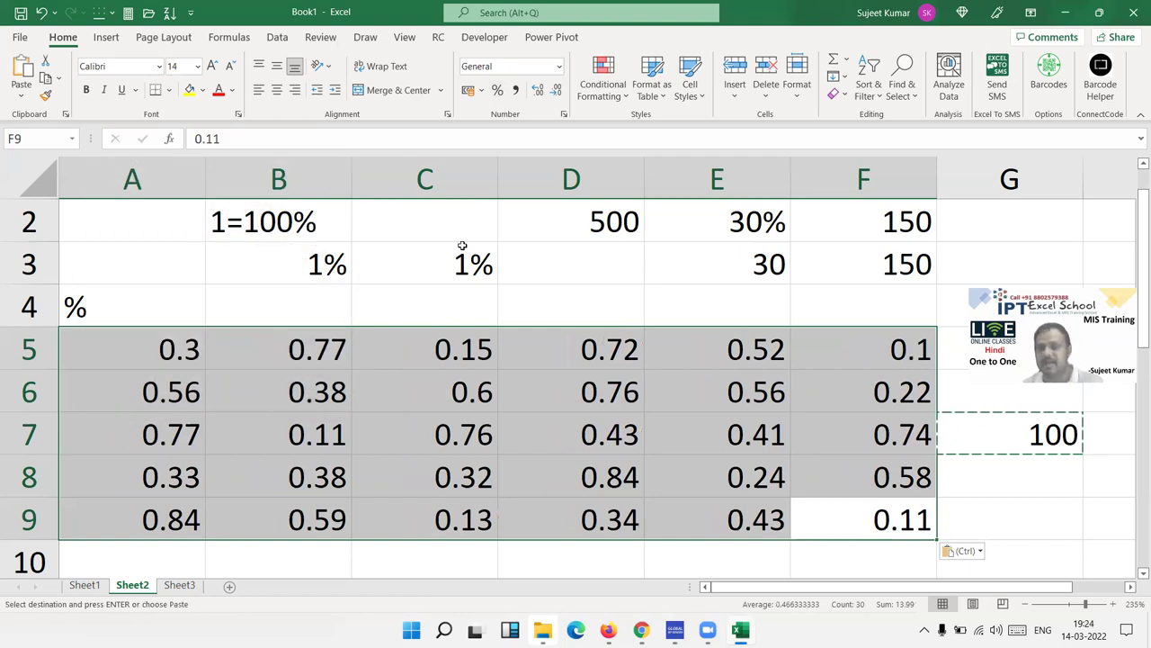
pyautogui.click(499, 89)
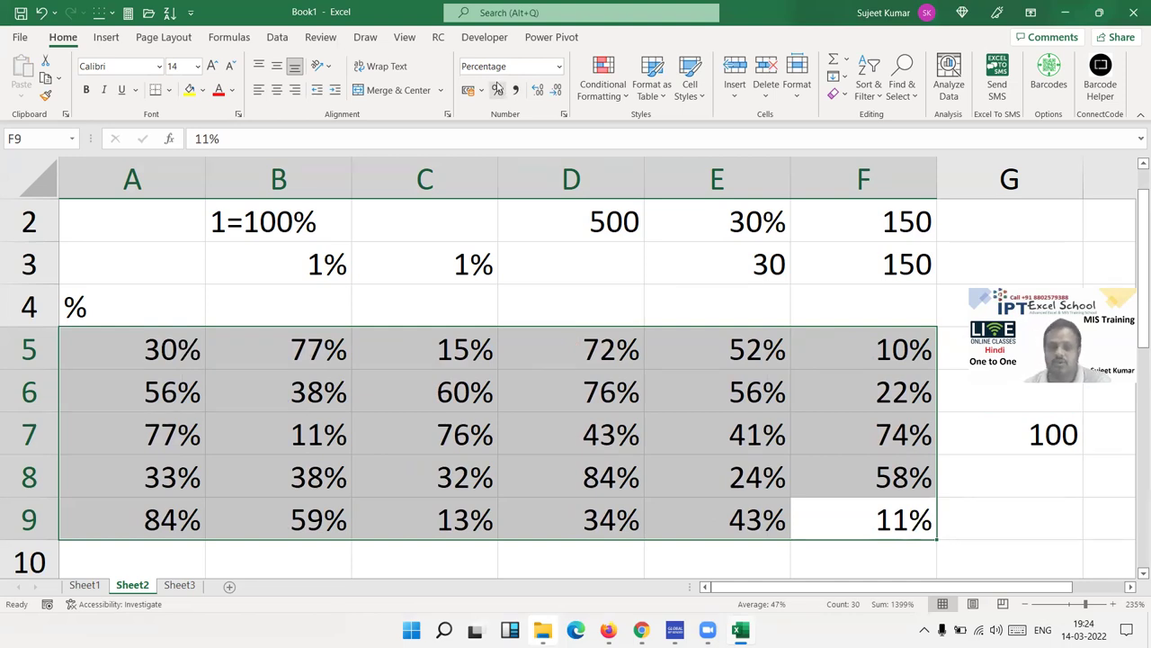
# - Compare Sheet1's 20 and 1000 with Sheet2's percentage table, ending with D3:E7 selected
pyautogui.click(84, 584)
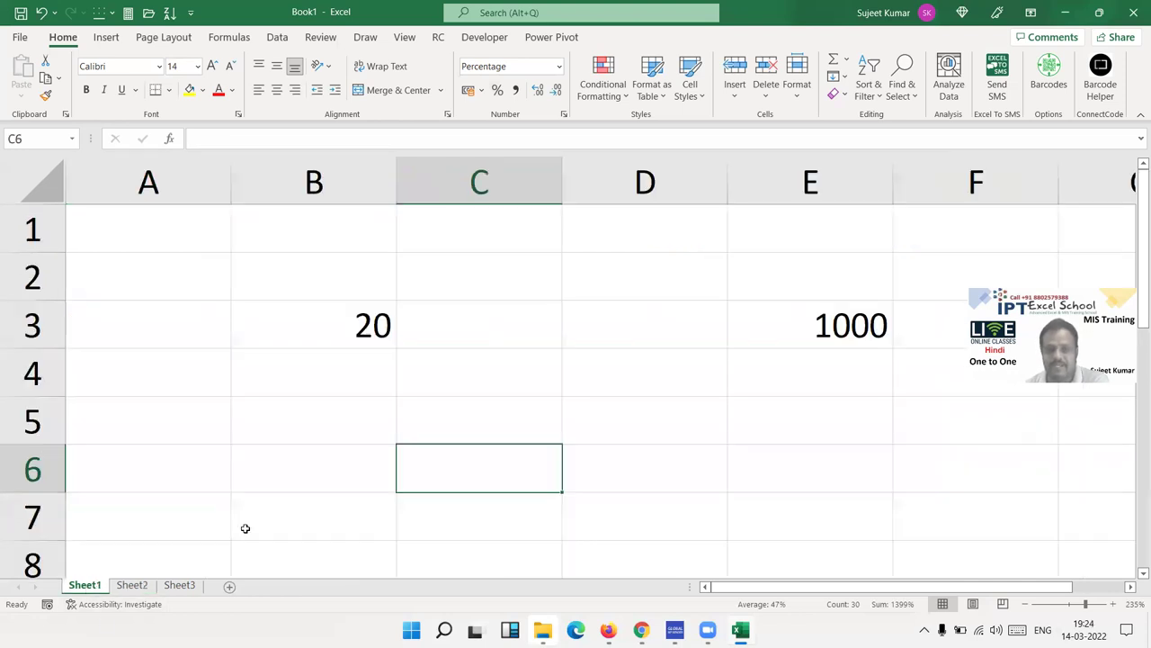
pyautogui.moveTo(894, 393); pyautogui.dragTo(899, 423)
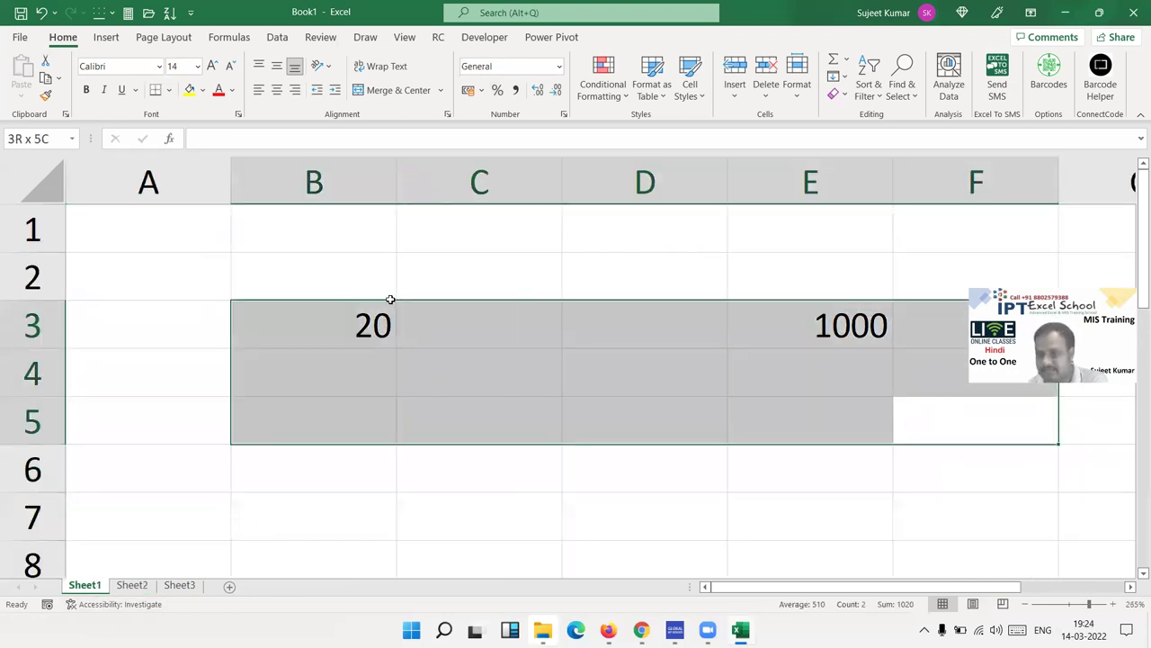
pyautogui.moveTo(828, 322); pyautogui.dragTo(385, 278)
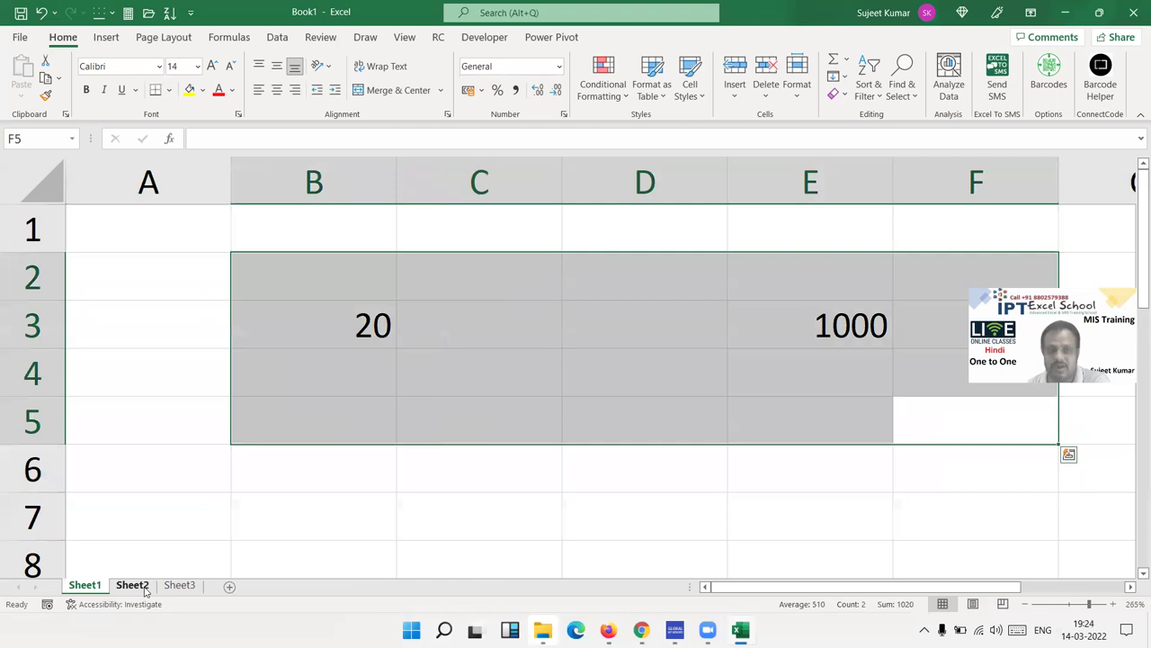
pyautogui.click(137, 585)
pyautogui.moveTo(989, 554); pyautogui.dragTo(135, 351)
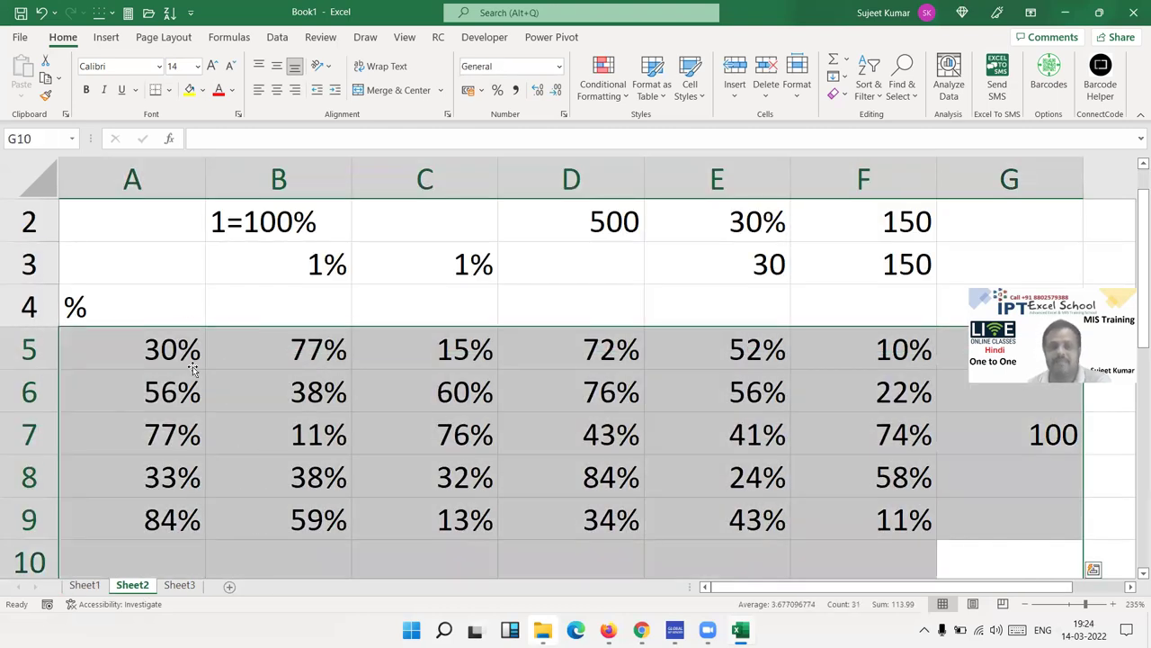
pyautogui.scroll(1, 192, 367)
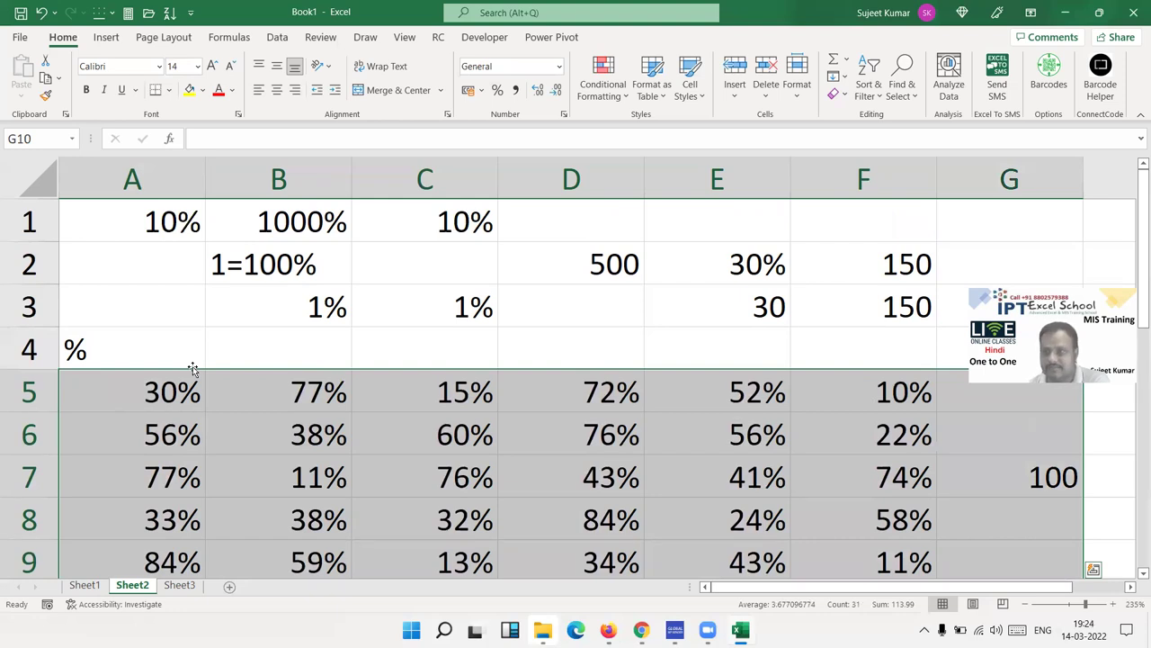
pyautogui.moveTo(135, 211)
pyautogui.mouseDown()
pyautogui.moveTo(831, 448)
pyautogui.moveTo(862, 493)
pyautogui.moveTo(864, 473)
pyautogui.mouseUp()
pyautogui.scroll(2, 705, 437)
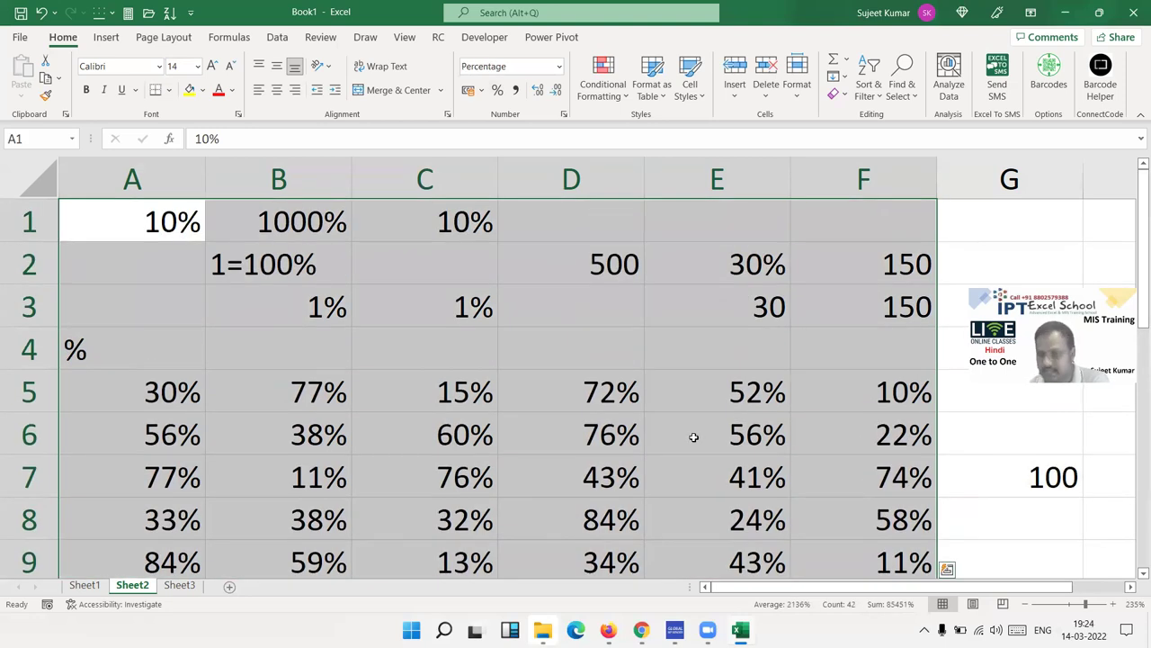
pyautogui.moveTo(558, 299)
pyautogui.mouseDown()
pyautogui.moveTo(785, 461)
pyautogui.moveTo(788, 490)
pyautogui.mouseUp()
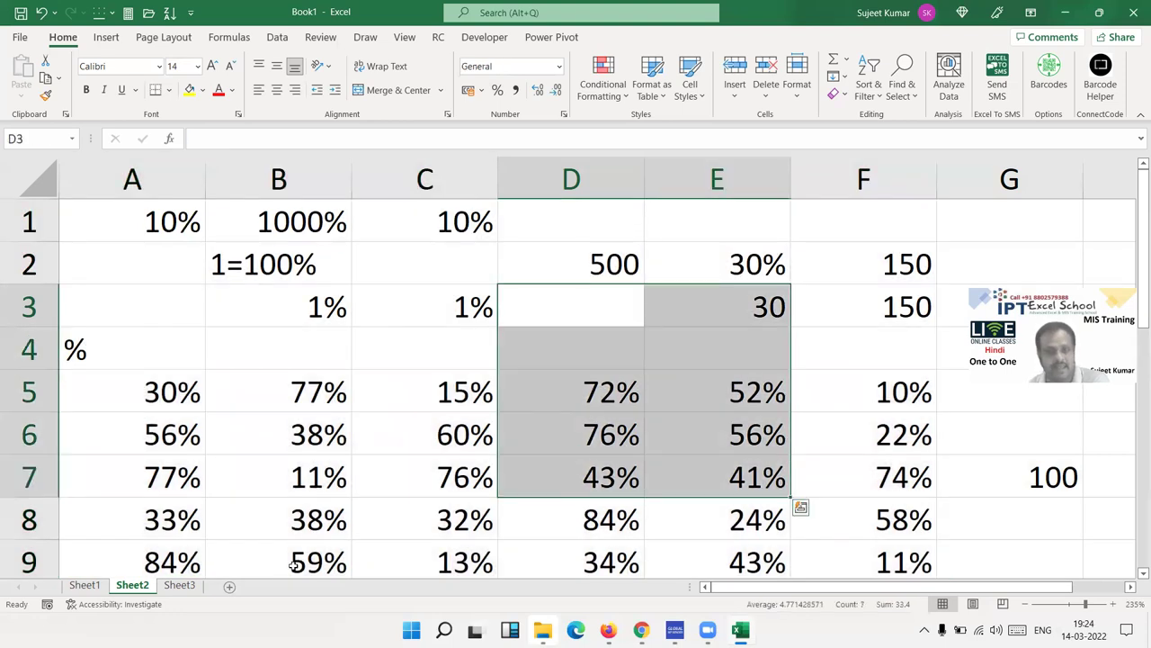
# - On Sheet1, select B1:F6 and then the B3:E3 row holding 20 and 1000
pyautogui.click(85, 586)
pyautogui.click(694, 450)
pyautogui.moveTo(976, 467); pyautogui.dragTo(342, 227)
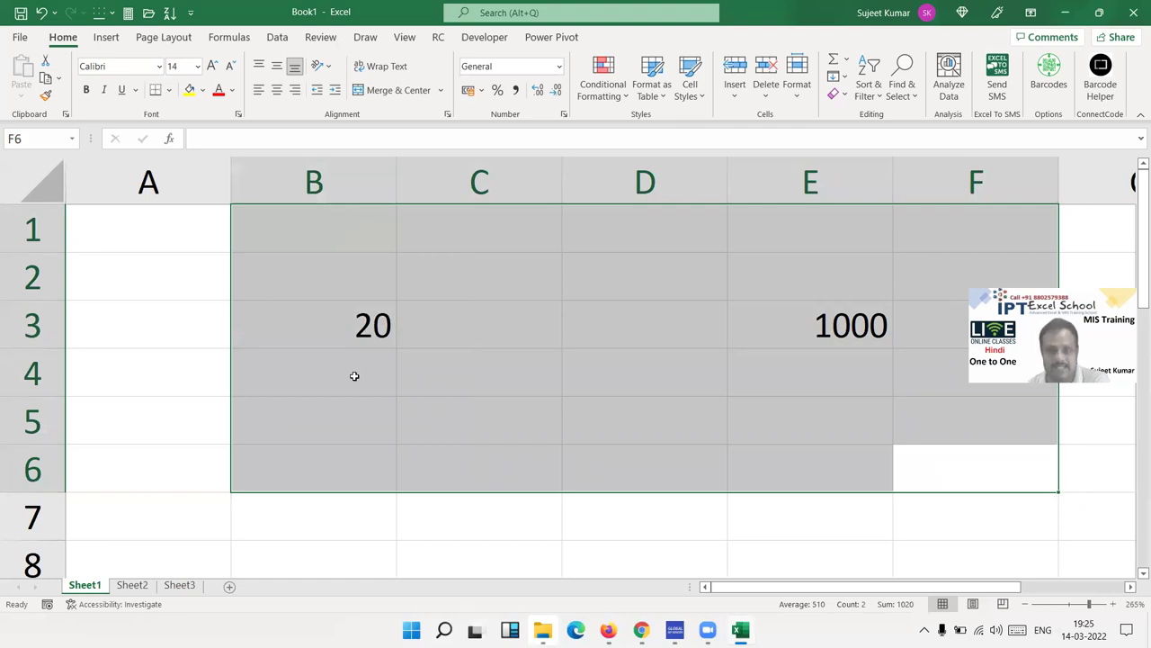
pyautogui.moveTo(337, 327); pyautogui.dragTo(752, 329)
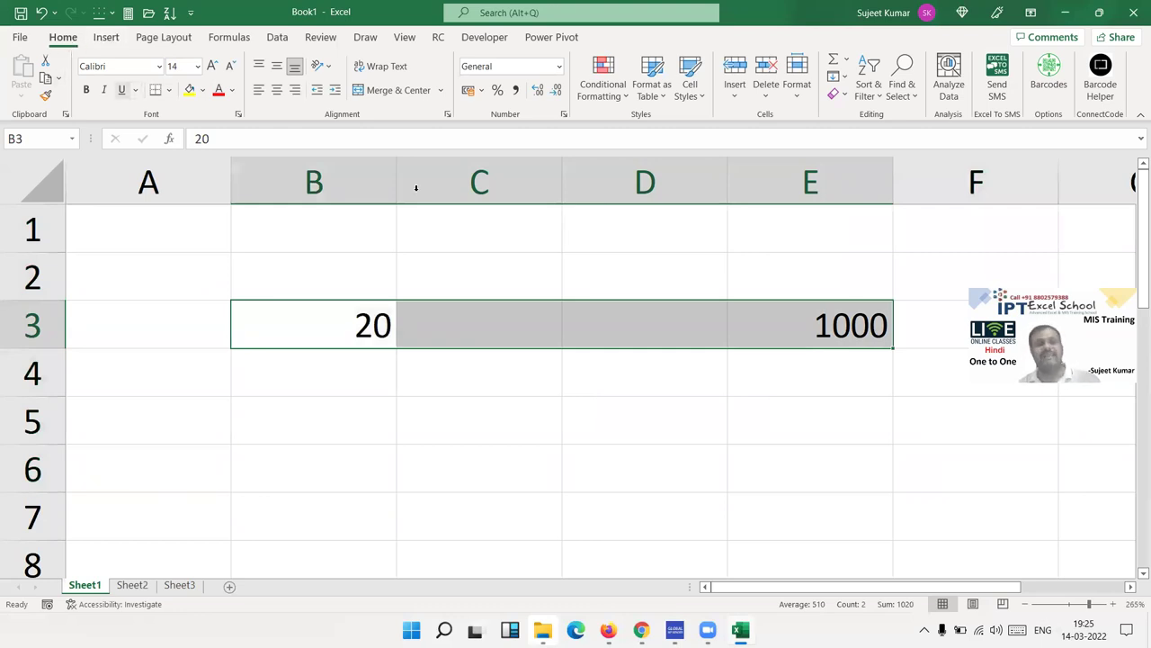
# - Enter >300 in cell C5
pyautogui.click(410, 397)
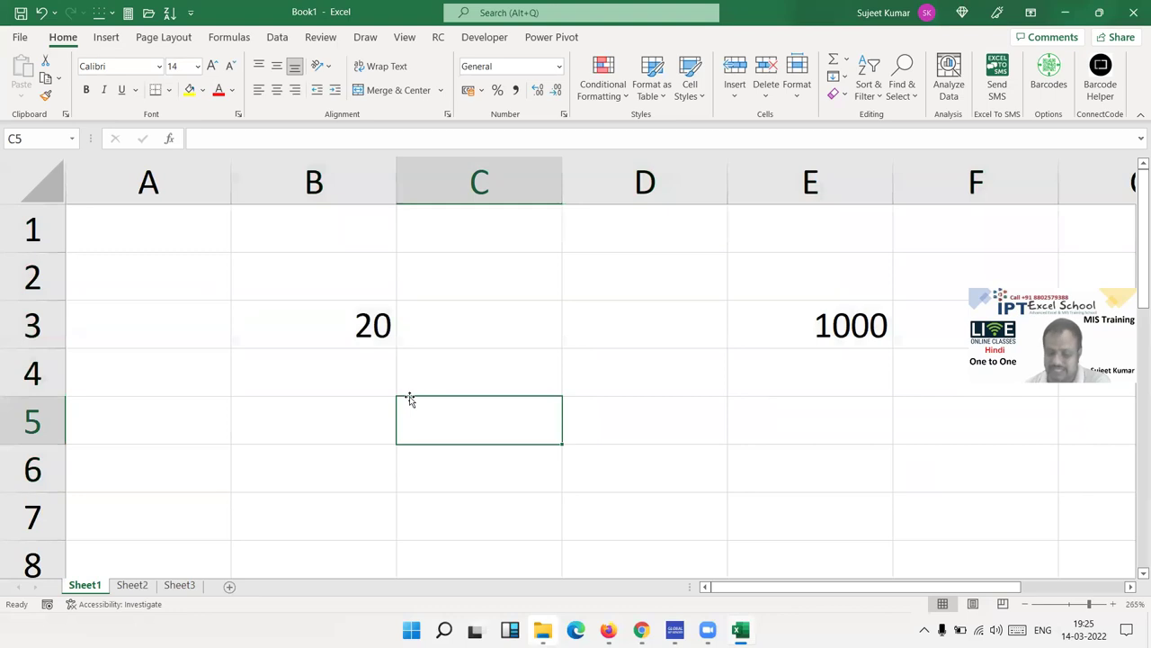
pyautogui.write('>300')
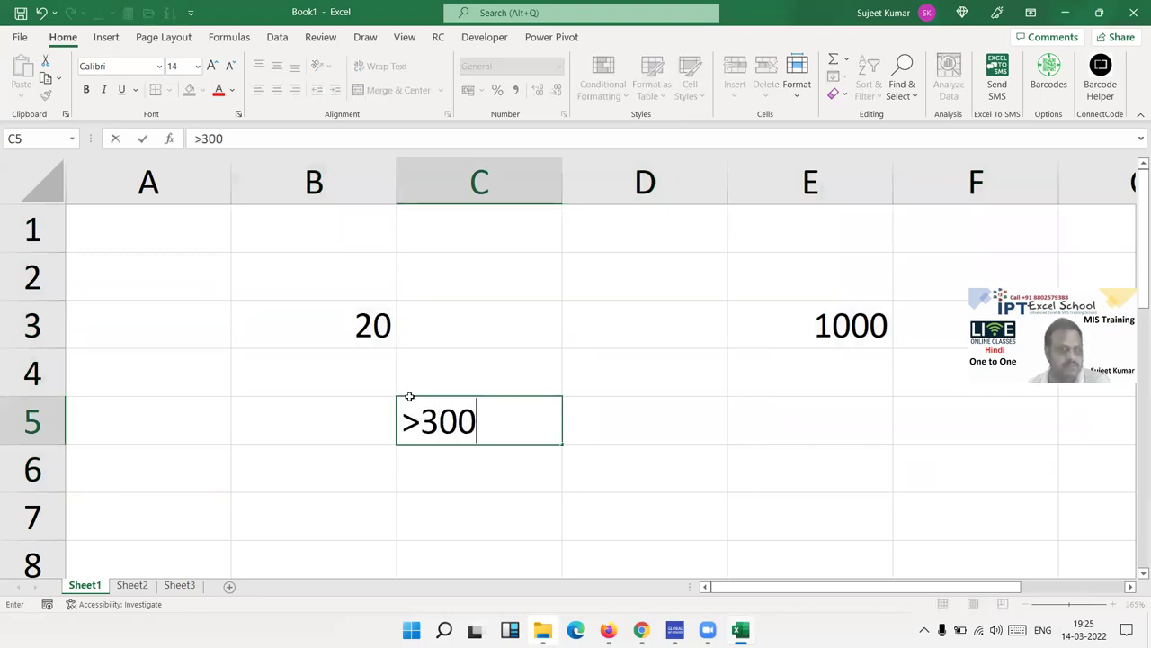
pyautogui.press('Return')
# - Browse the Math & Trig, Statistical and Financial function lists on the Formulas tab
pyautogui.click(246, 39)
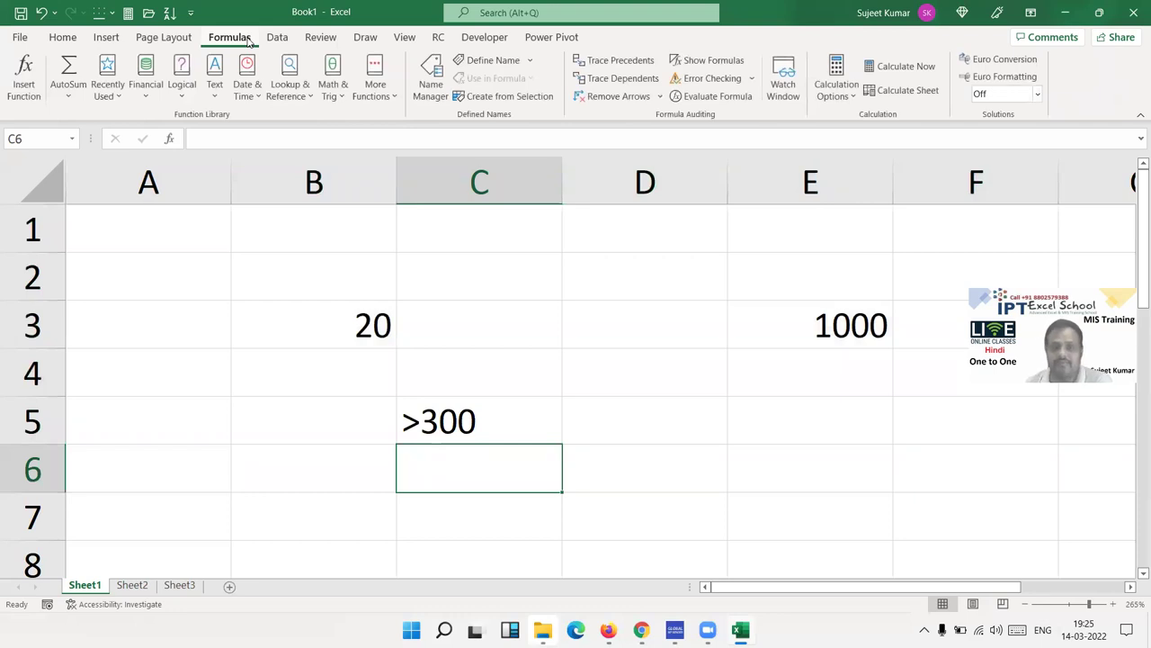
pyautogui.click(334, 90)
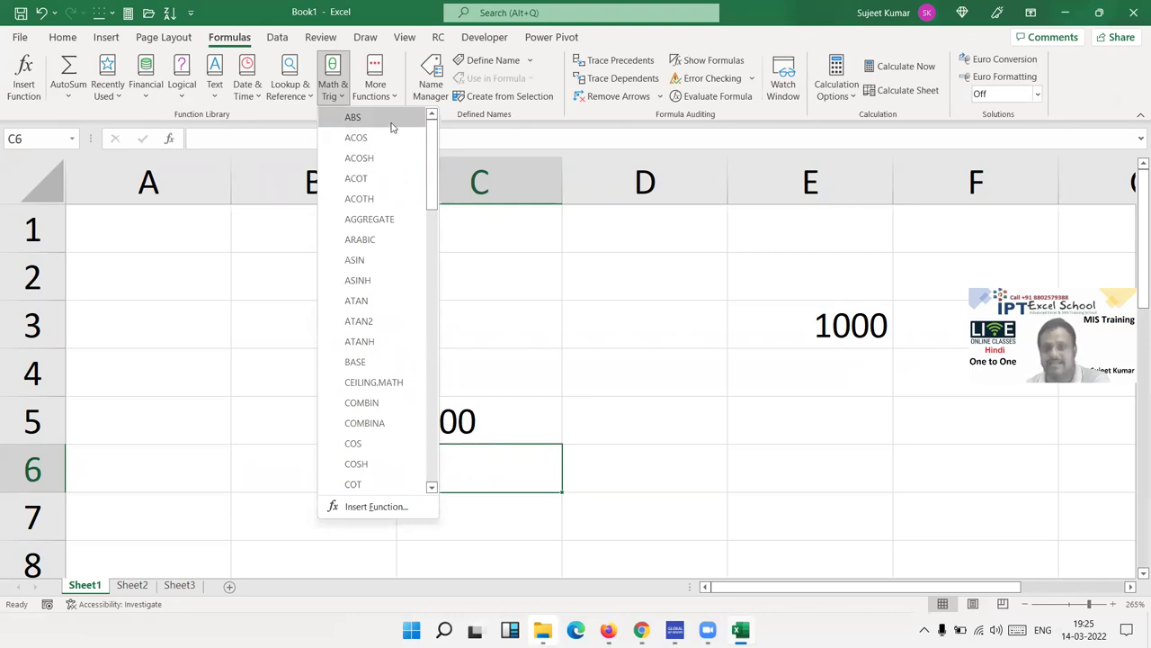
pyautogui.click(388, 92)
pyautogui.moveTo(398, 117)
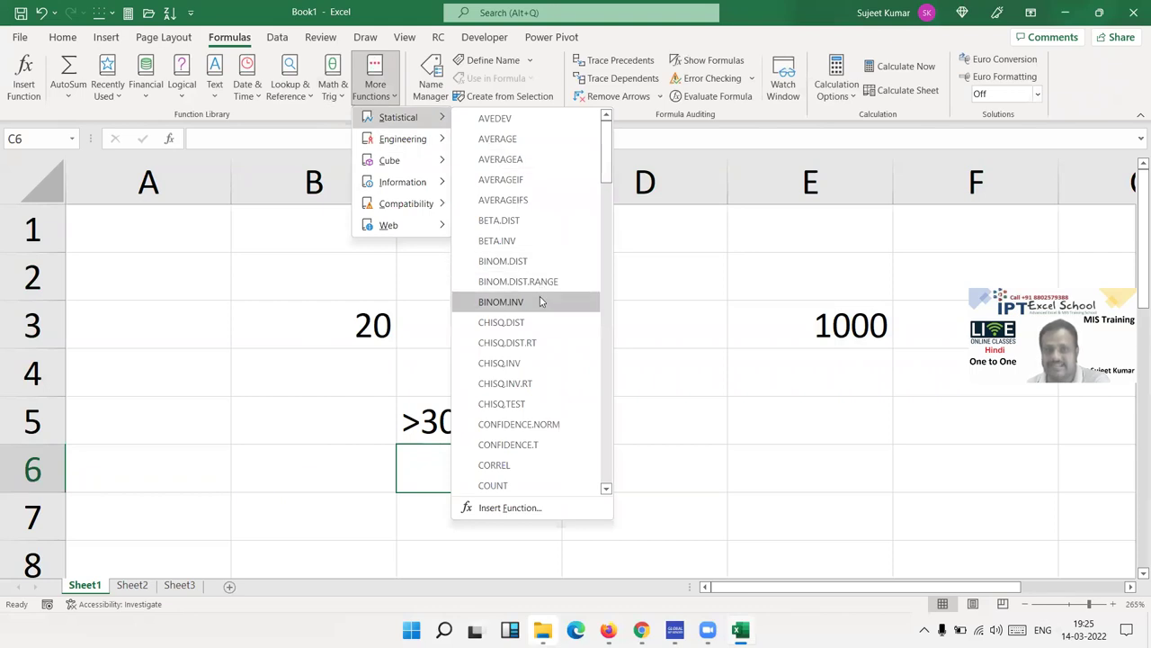
pyautogui.scroll(-17, 541, 302)
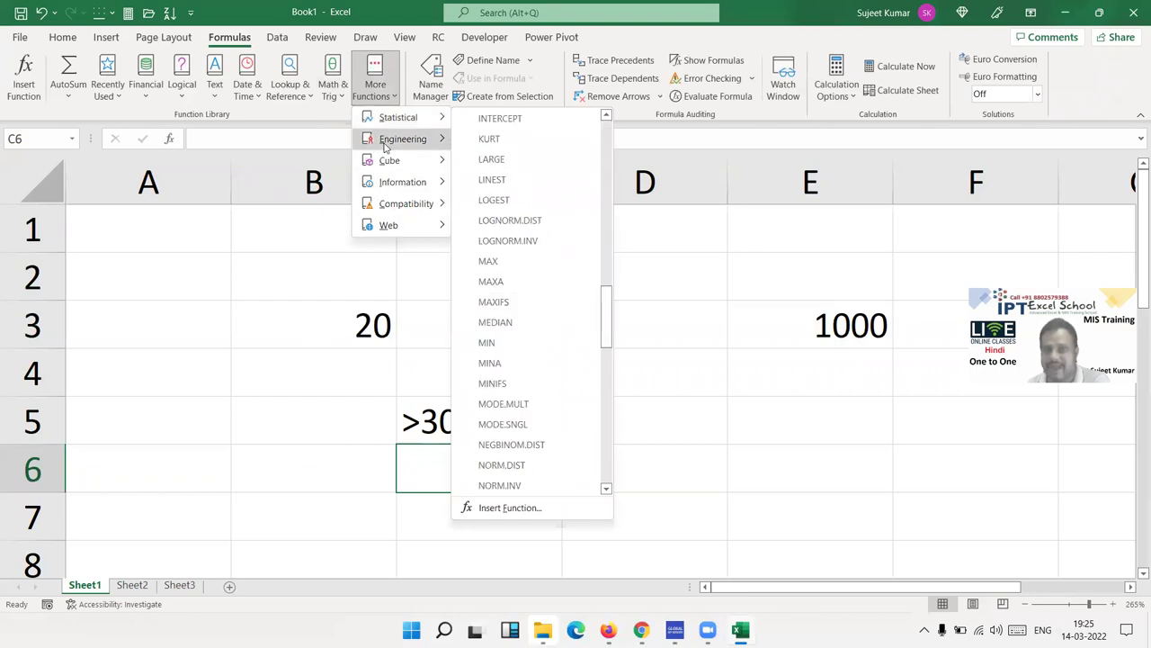
pyautogui.click(142, 93)
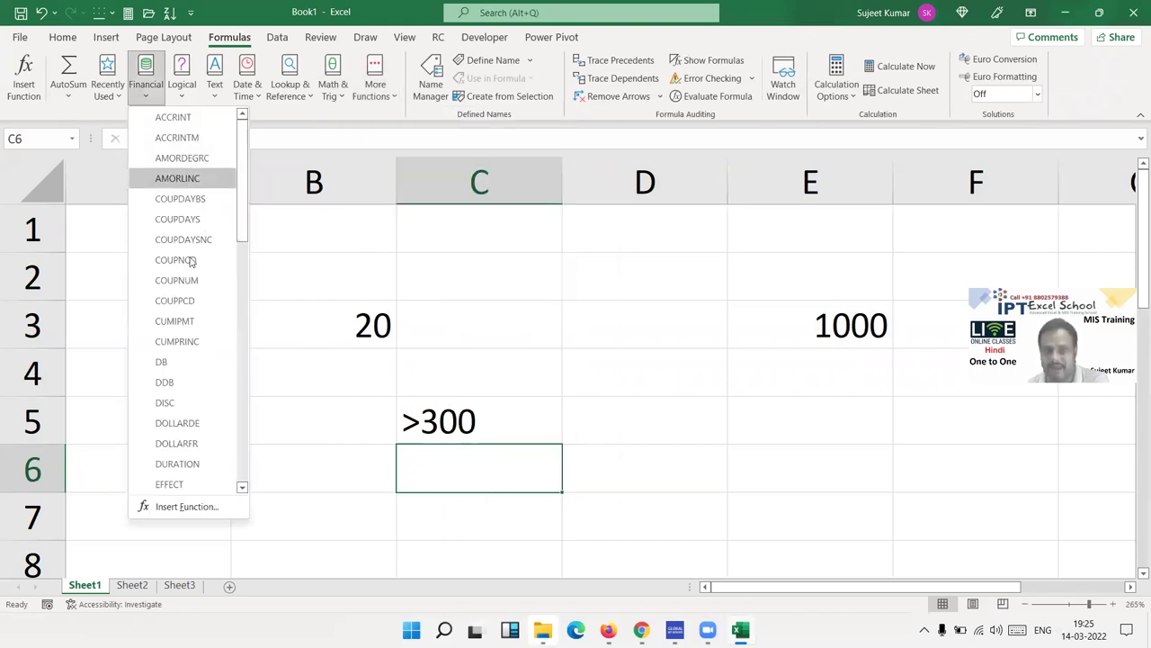
pyautogui.scroll(-10, 188, 268)
pyautogui.scroll(3, 188, 268)
pyautogui.scroll(4, 189, 256)
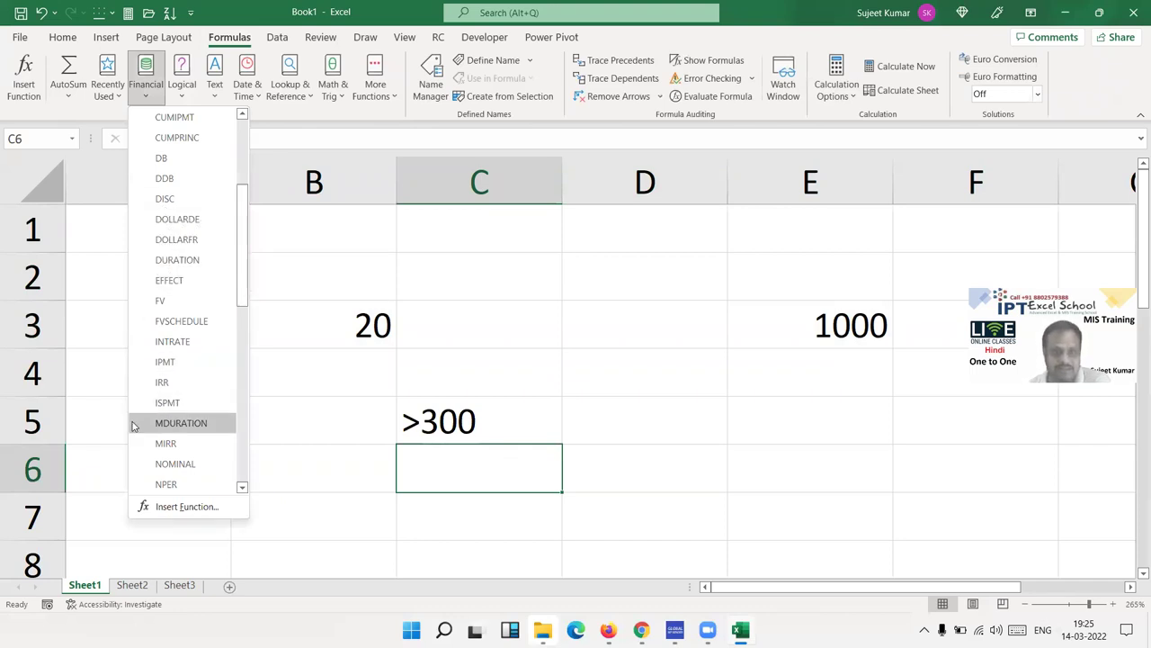
pyautogui.scroll(-7, 133, 423)
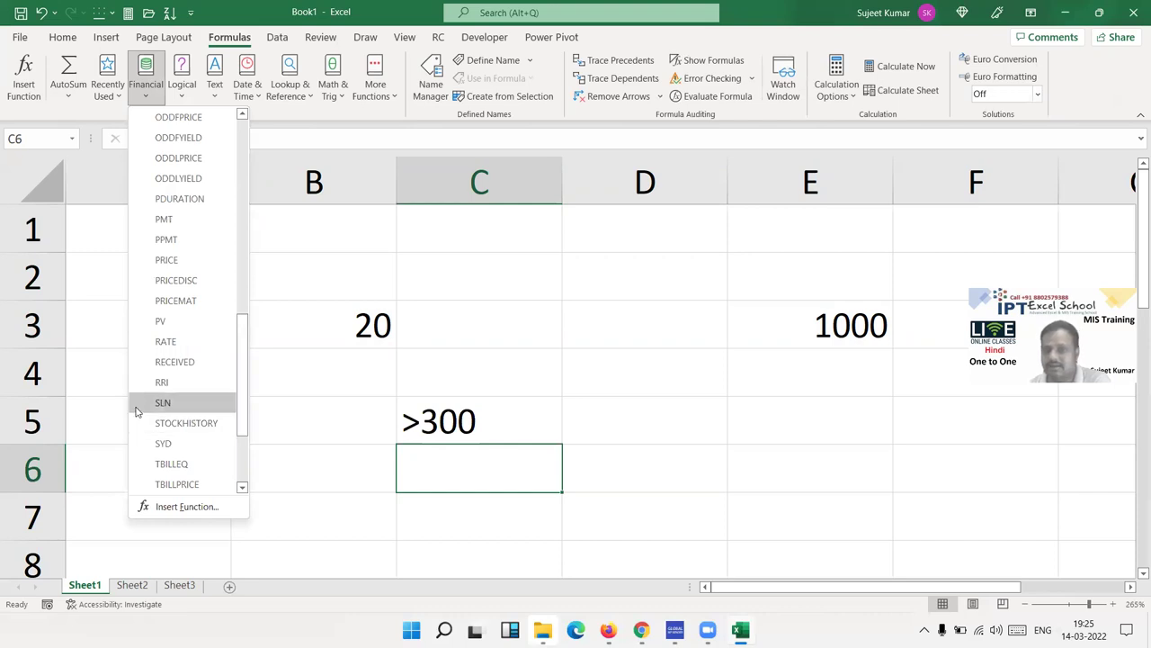
pyautogui.scroll(-3, 135, 421)
pyautogui.click(500, 340)
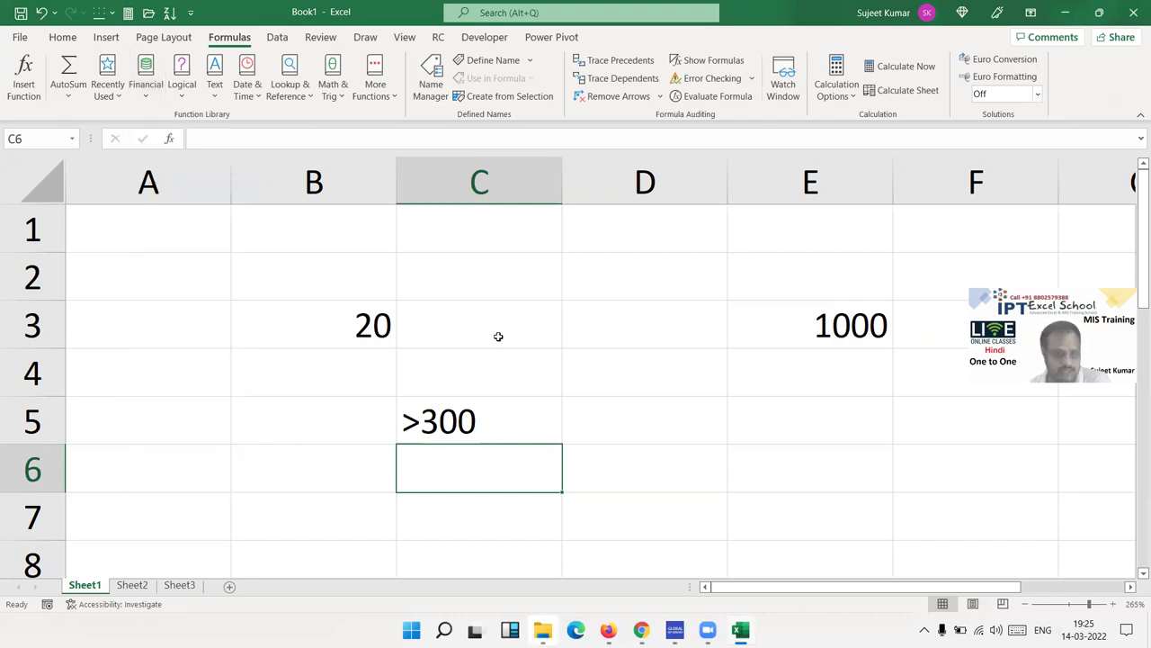
# - Select C5 and B4:C6, then switch to Chrome with a new tab
pyautogui.click(422, 438)
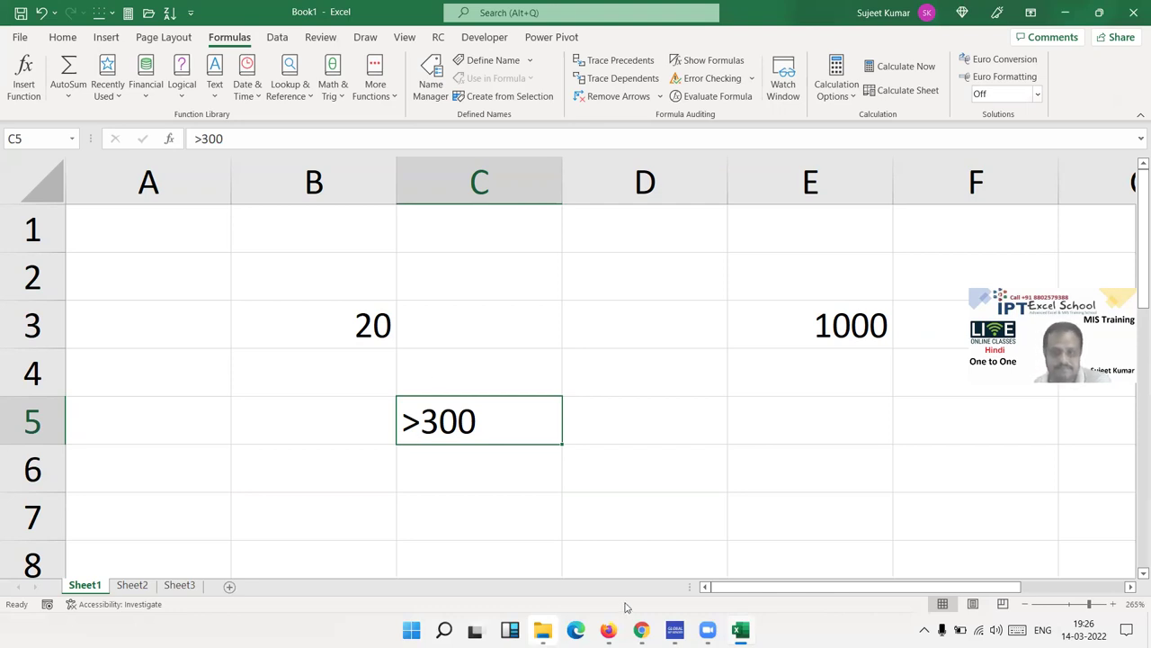
pyautogui.moveTo(346, 371); pyautogui.dragTo(540, 477)
pyautogui.click(687, 468)
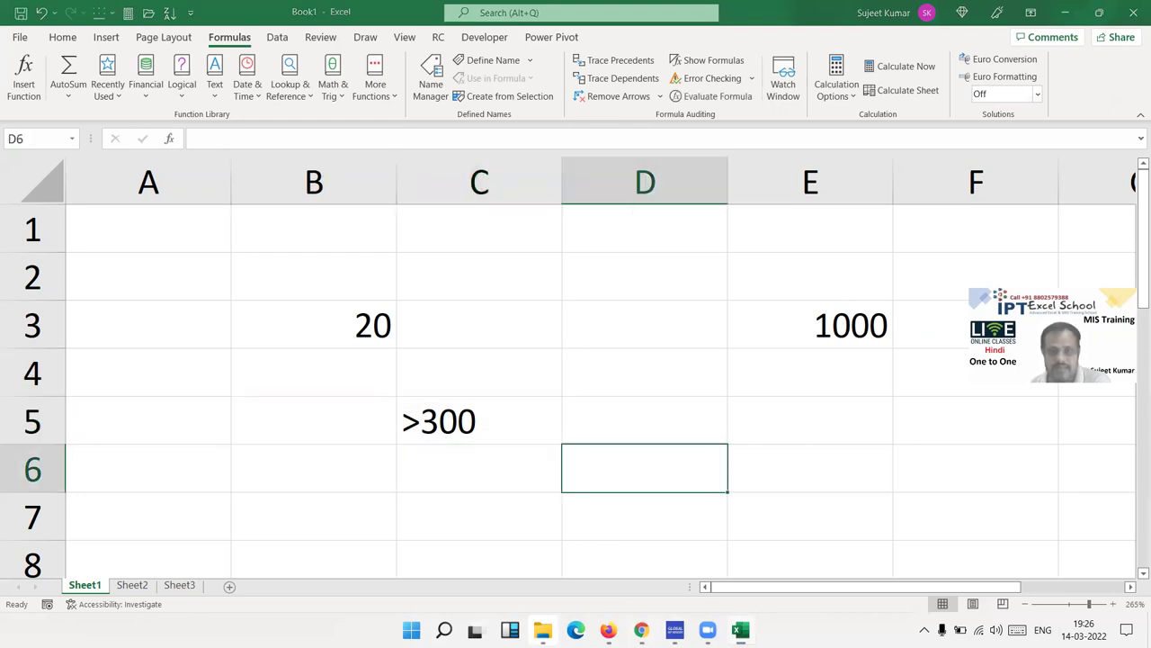
pyautogui.hotkey('alt', 'Tab')
pyautogui.hotkey('ctrl', 't')
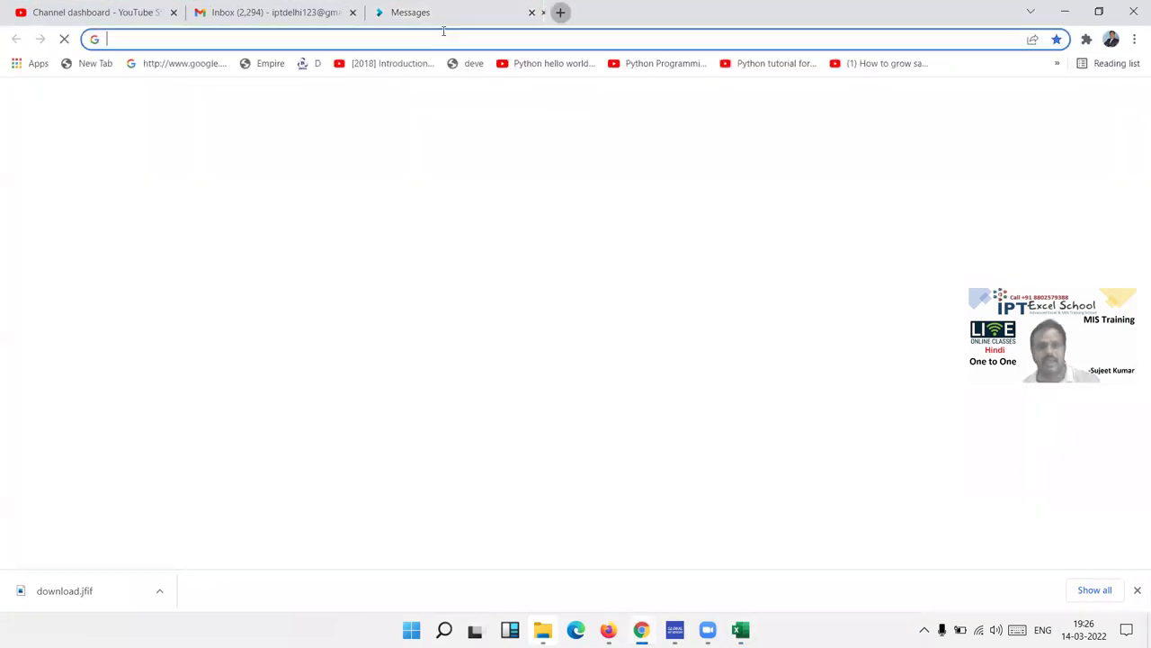
# - Go to app.iptindia.com, dismiss the downloads bar, and open the Store page
pyautogui.write('a')
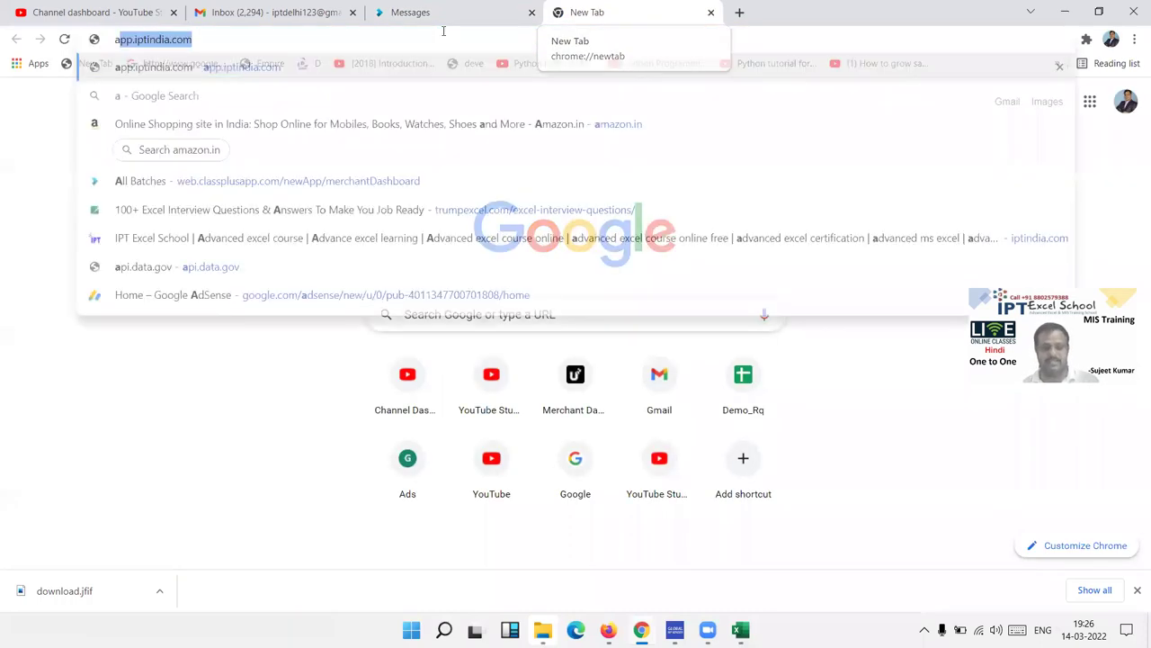
pyautogui.write('pp')
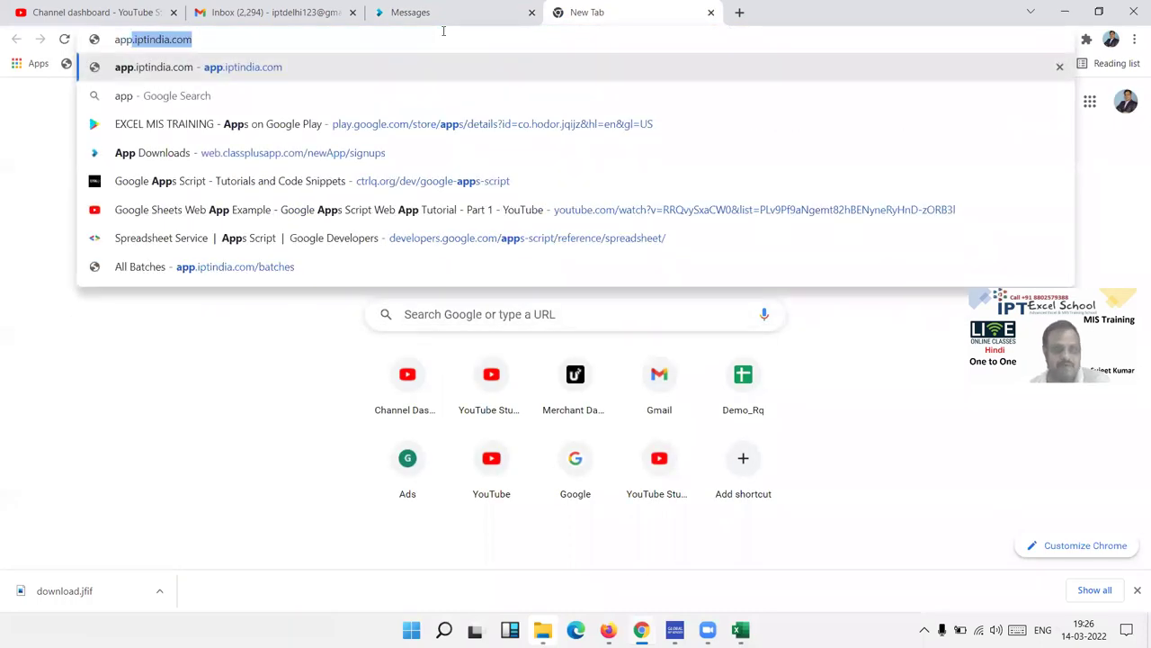
pyautogui.press('Return')
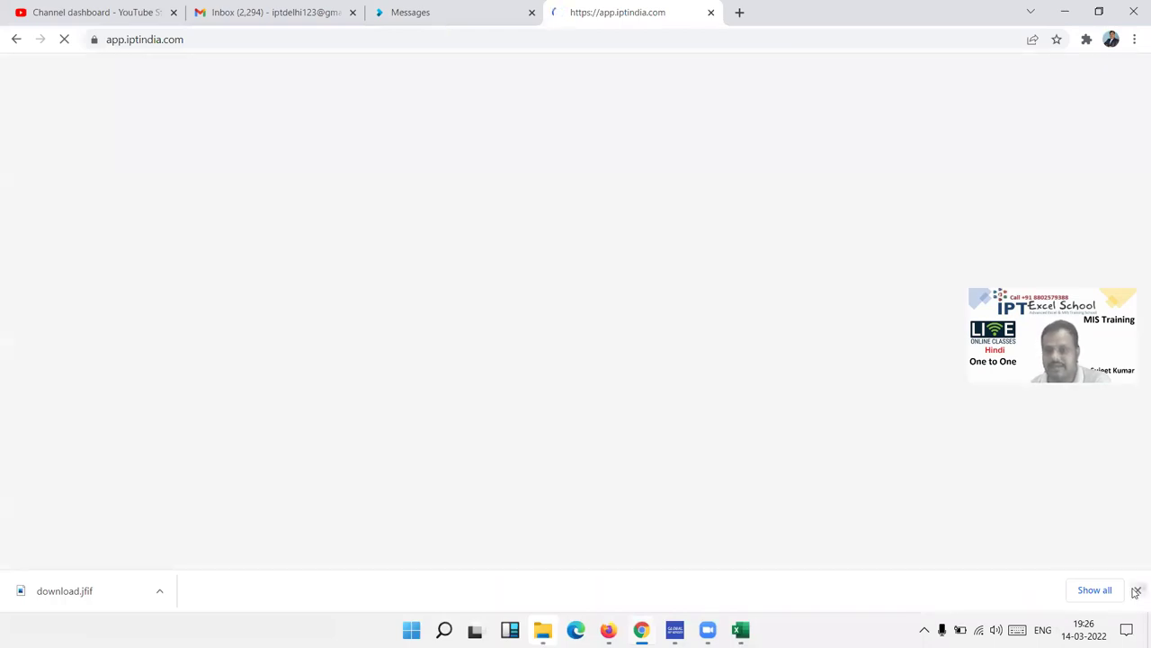
pyautogui.click(1138, 590)
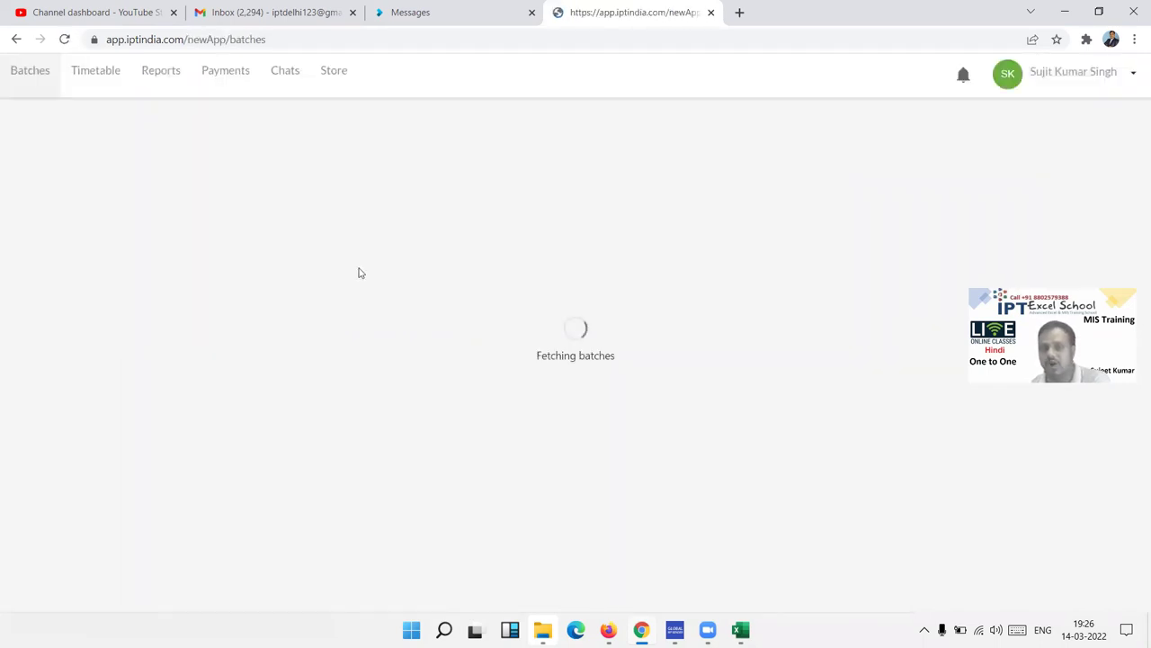
pyautogui.click(325, 78)
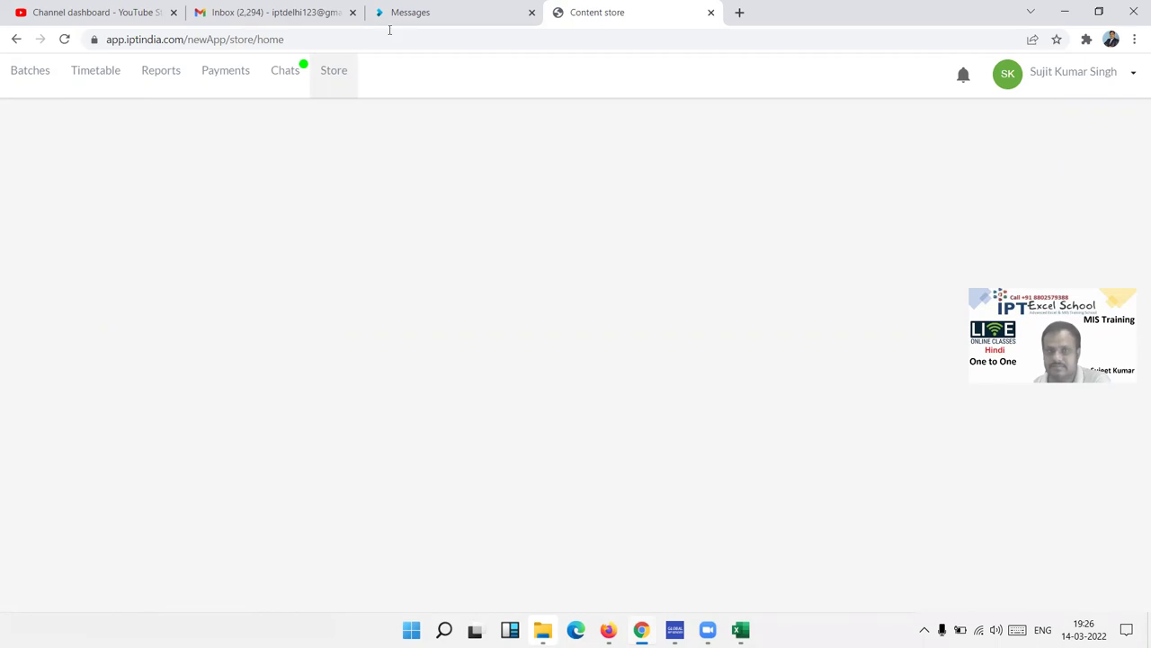
# - Reload the store, show all 16 courses, and open Tally Prime - Basic to Advanced
pyautogui.click(65, 40)
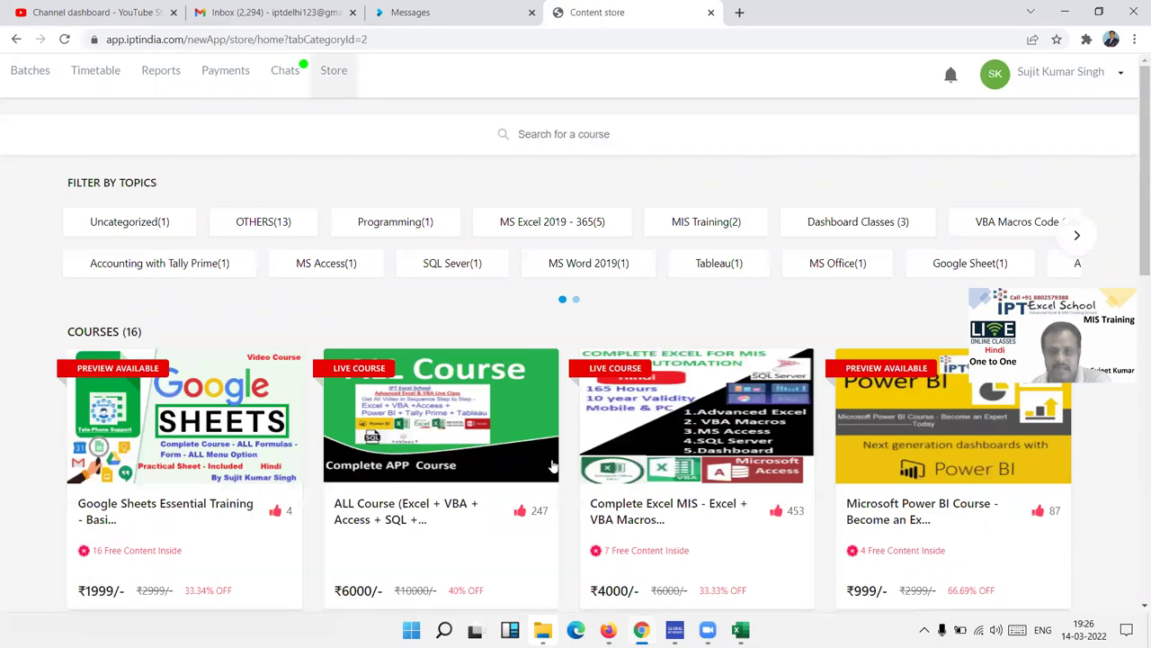
pyautogui.scroll(-5, 554, 465)
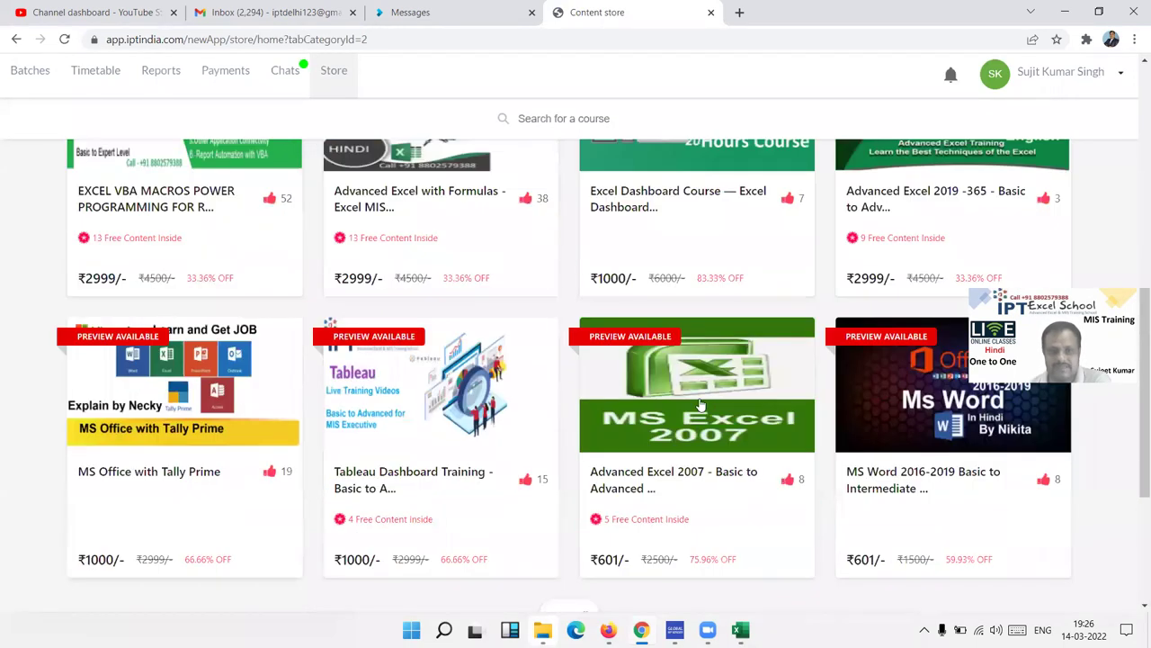
pyautogui.scroll(-2, 701, 405)
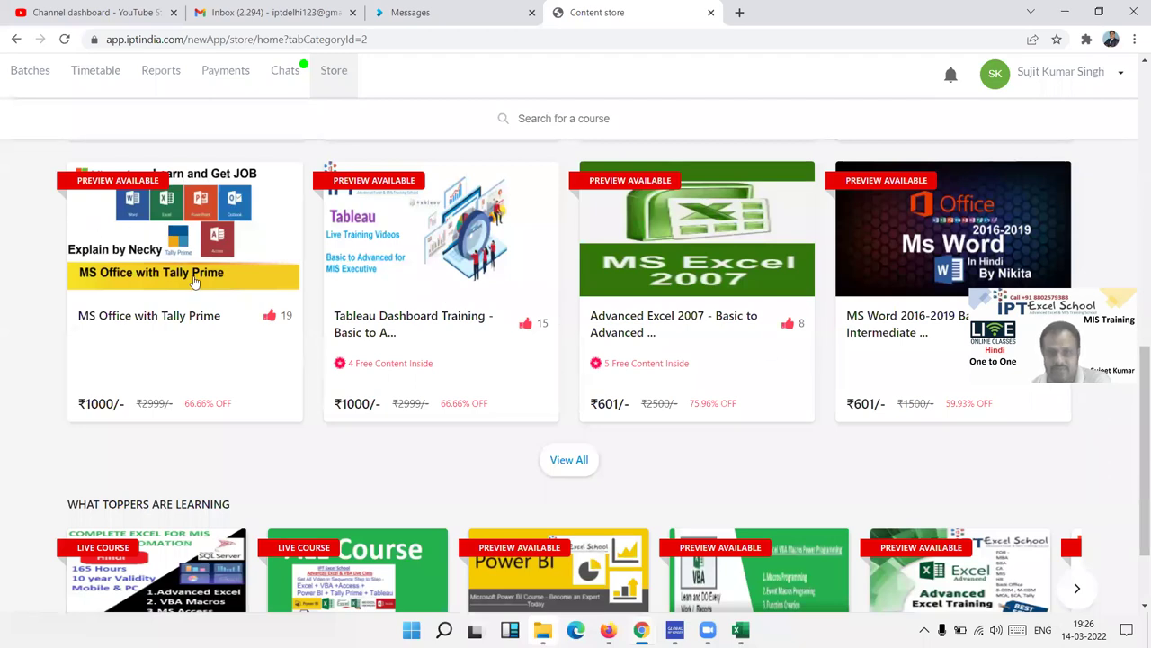
pyautogui.scroll(-1, 243, 305)
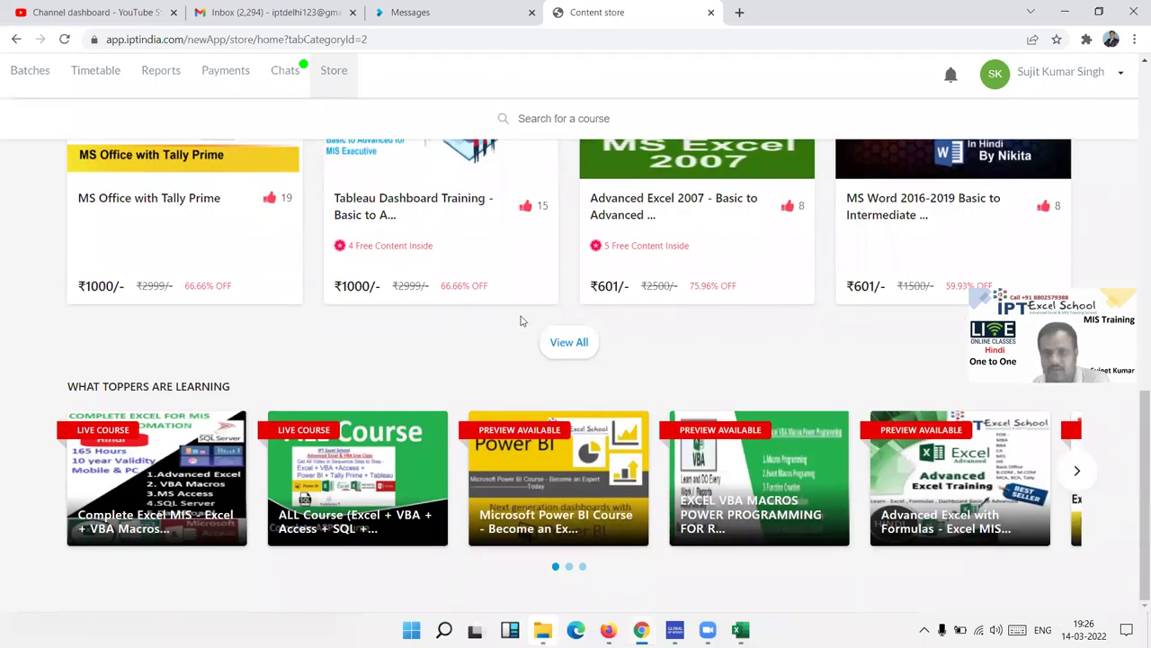
pyautogui.click(576, 340)
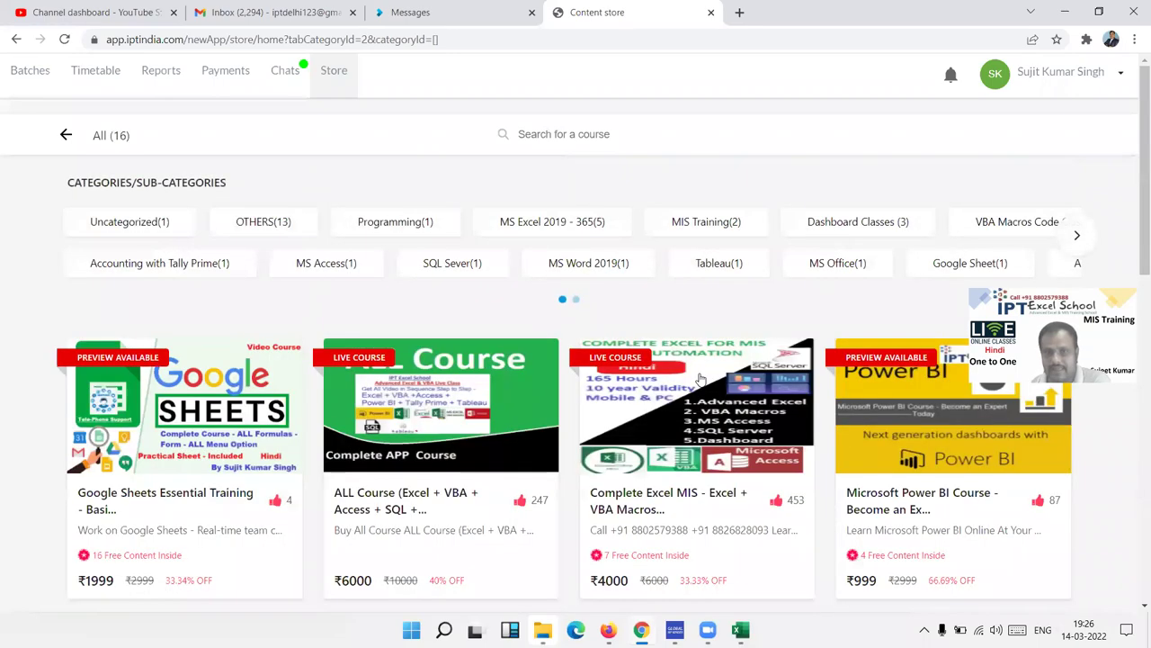
pyautogui.scroll(-3, 699, 378)
pyautogui.scroll(-5, 701, 377)
pyautogui.scroll(-1, 702, 378)
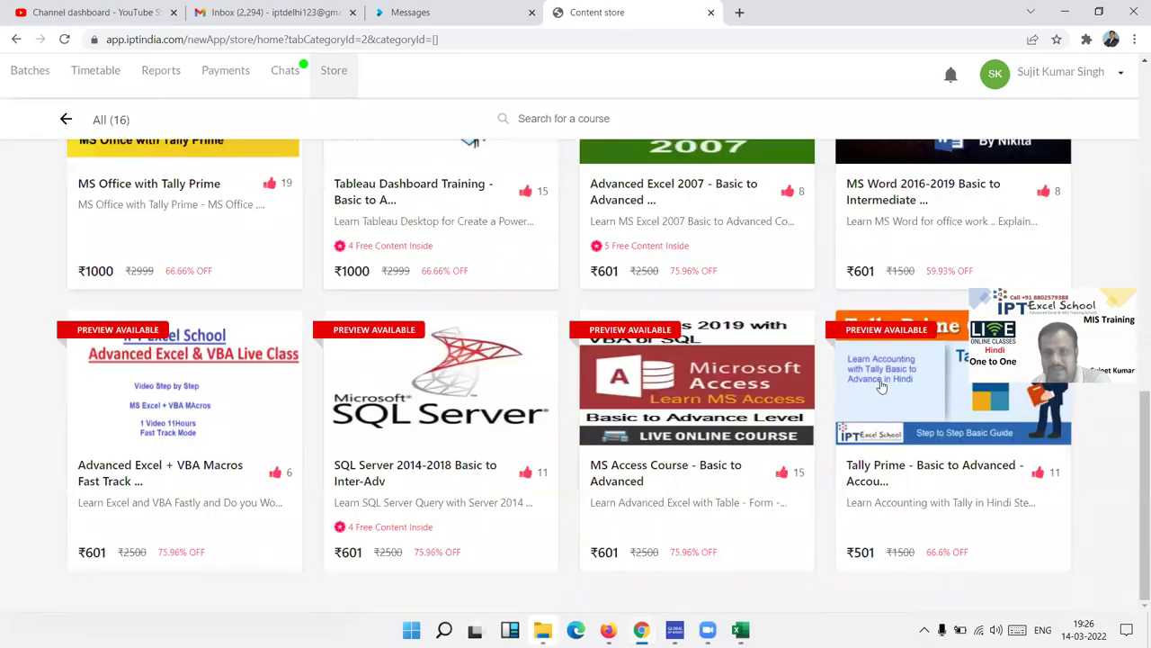
pyautogui.click(881, 385)
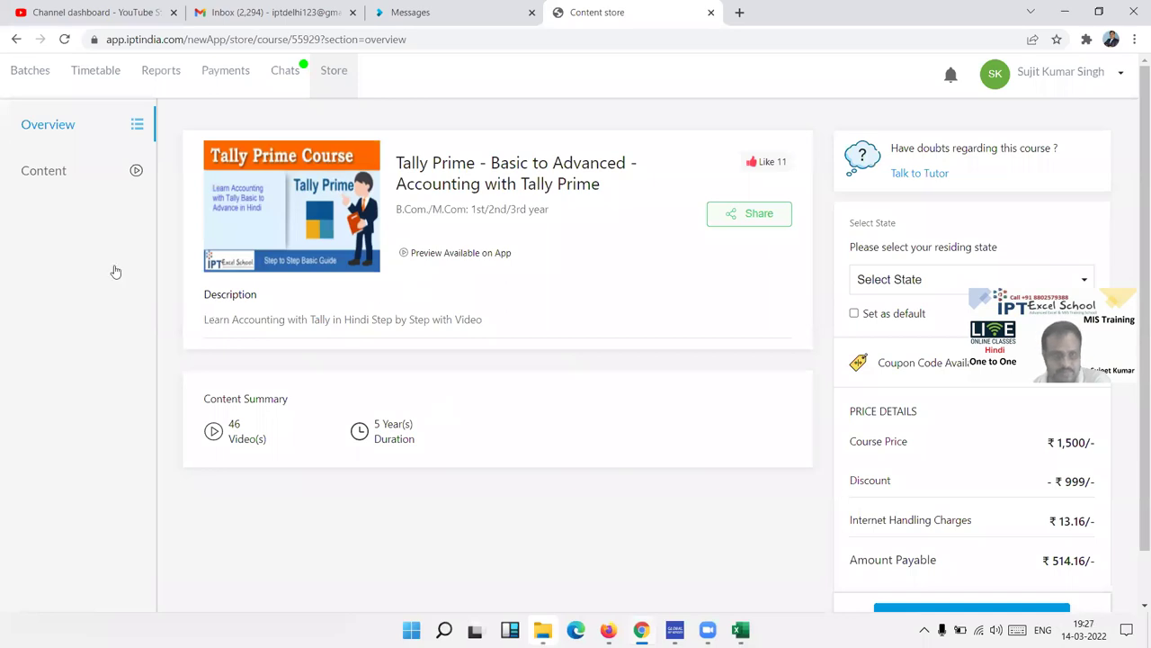
# - Open the course Content's 1. Course Video folder and scroll through the lesson list
pyautogui.click(50, 177)
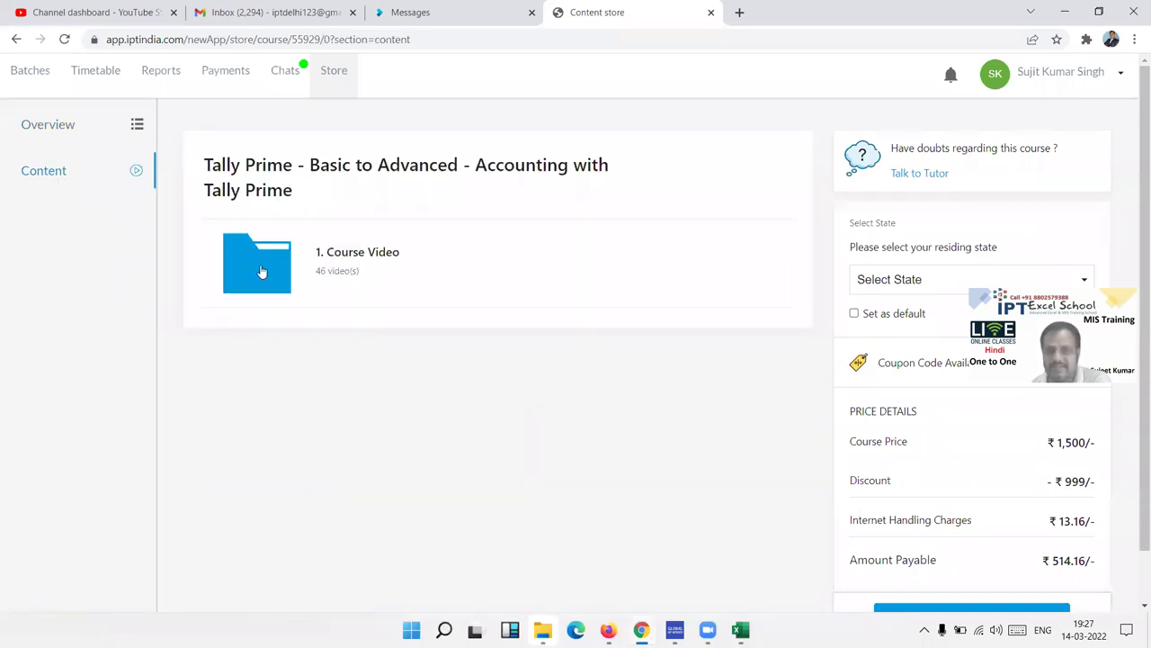
pyautogui.click(260, 273)
pyautogui.scroll(-2, 317, 270)
pyautogui.scroll(-4, 380, 288)
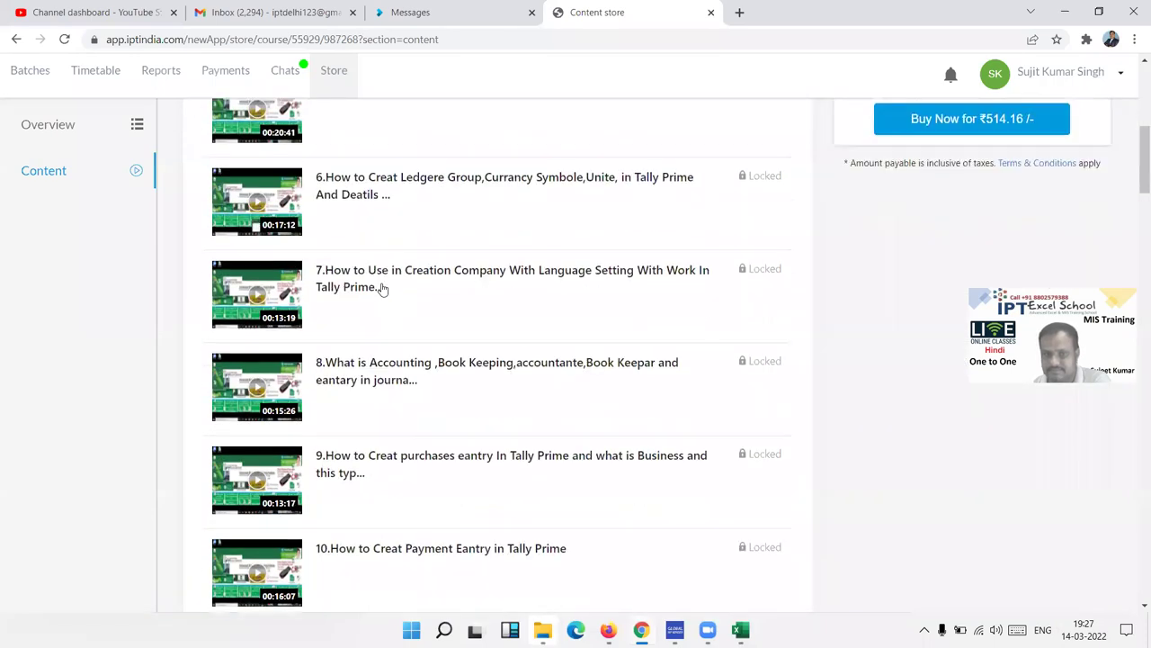
pyautogui.scroll(-5, 380, 288)
pyautogui.scroll(-2, 346, 298)
pyautogui.scroll(-4, 344, 298)
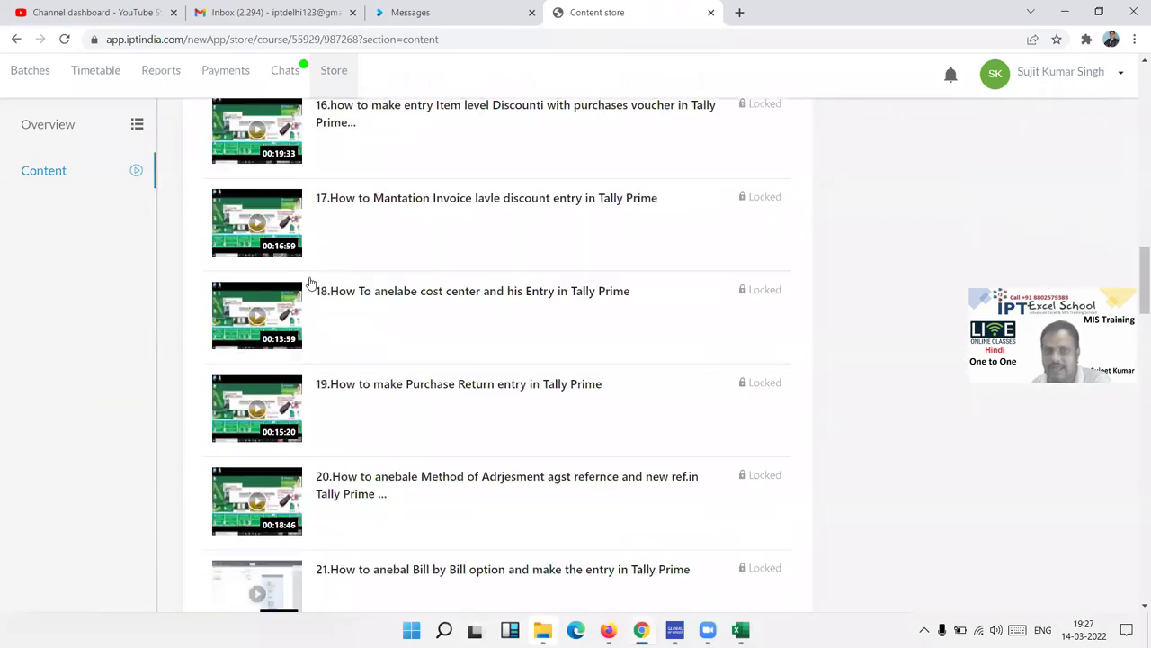
pyautogui.scroll(5, 359, 275)
pyautogui.scroll(5, 368, 278)
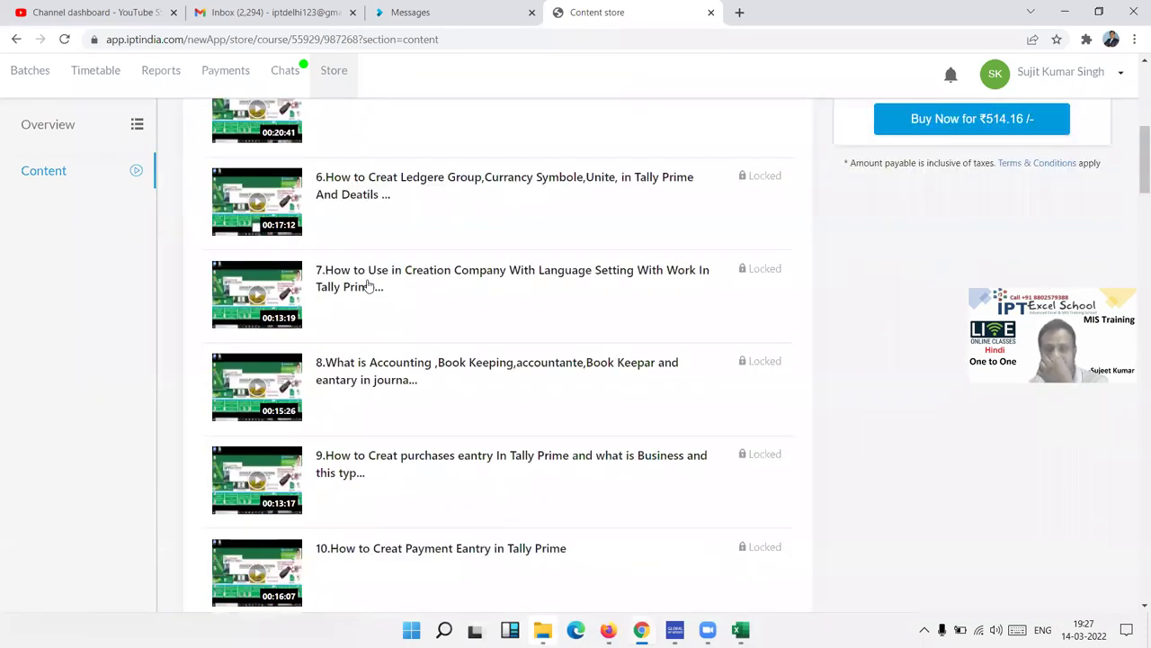
pyautogui.scroll(4, 368, 284)
pyautogui.scroll(3, 367, 286)
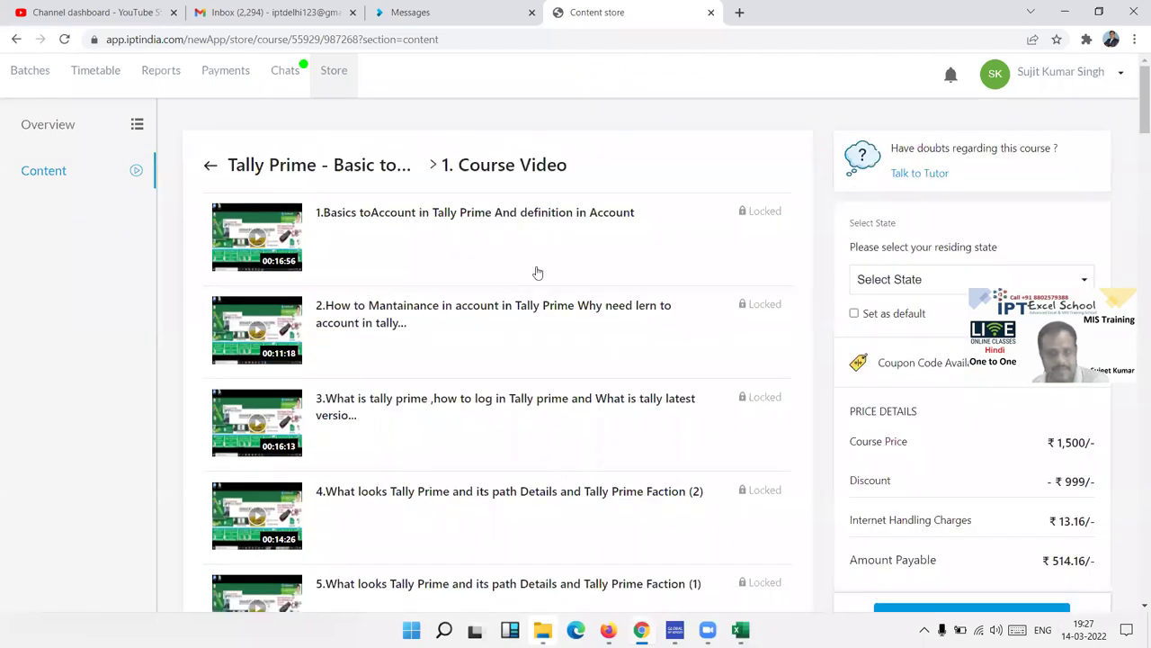
pyautogui.scroll(-3, 815, 311)
pyautogui.scroll(3, 963, 422)
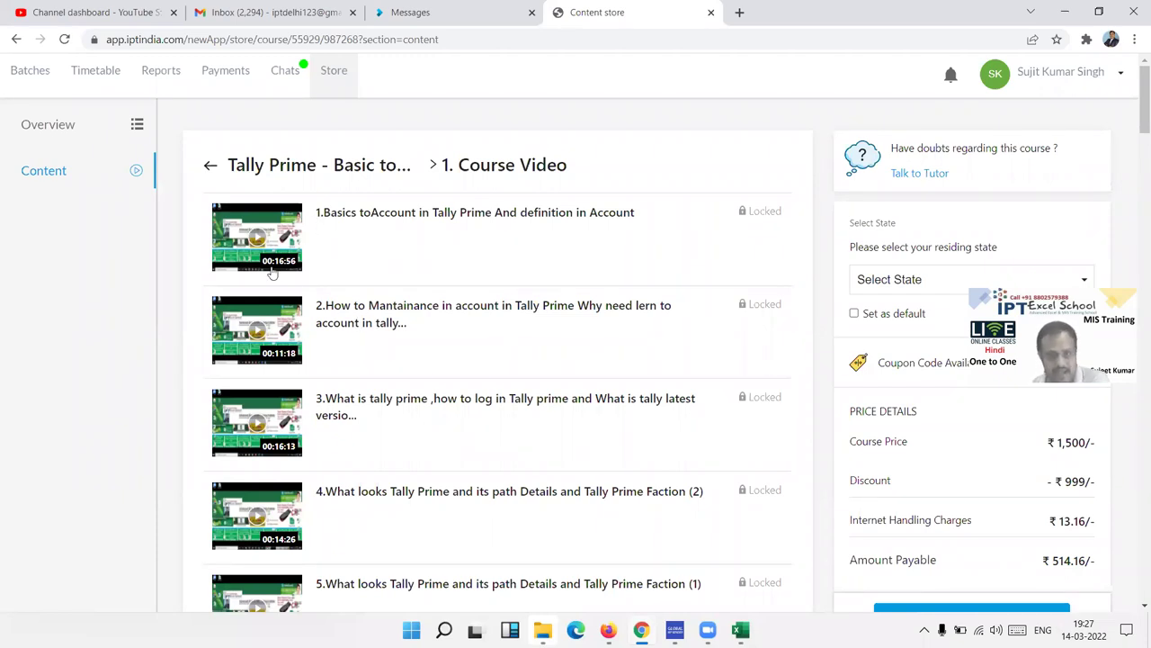
# - Scroll further through the 45 locked lesson videos, then go to the Messages tab
pyautogui.scroll(-5, 289, 289)
pyautogui.scroll(-8, 289, 290)
pyautogui.scroll(-8, 289, 289)
pyautogui.scroll(-3, 291, 290)
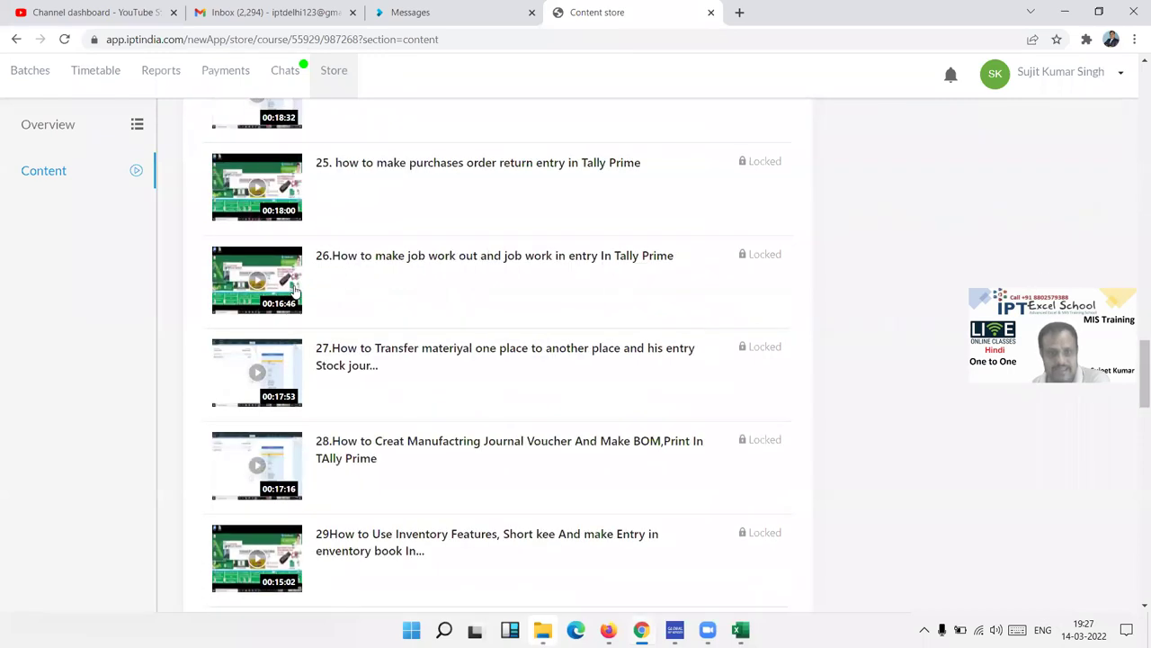
pyautogui.scroll(-12, 291, 289)
pyautogui.scroll(-4, 298, 292)
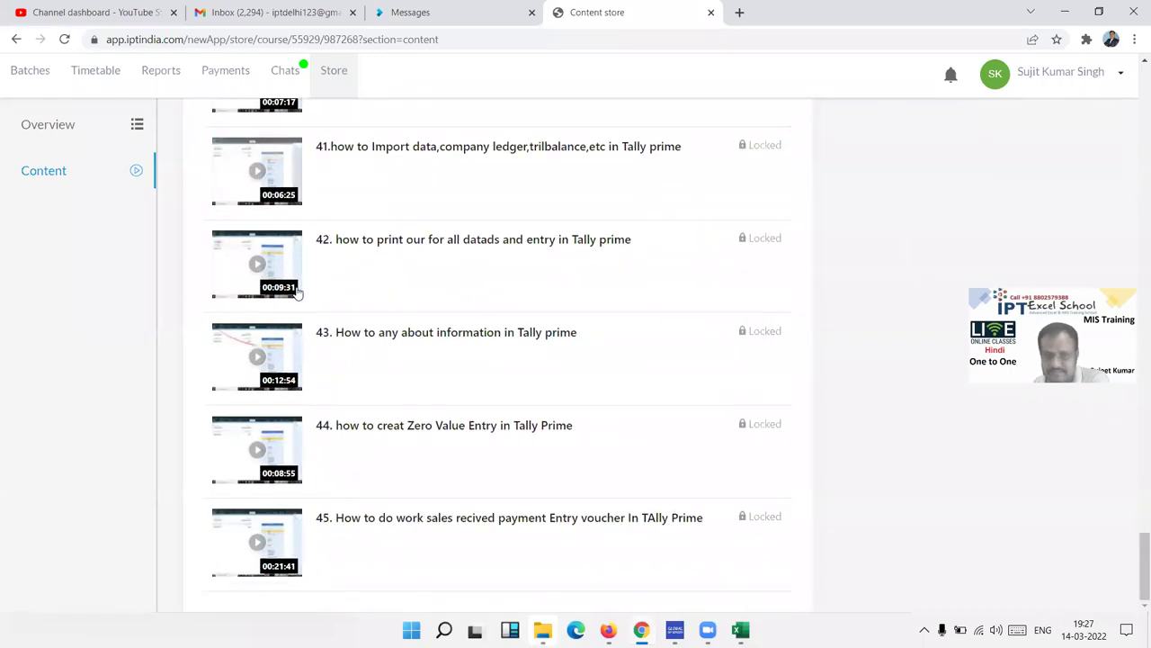
pyautogui.scroll(7, 266, 331)
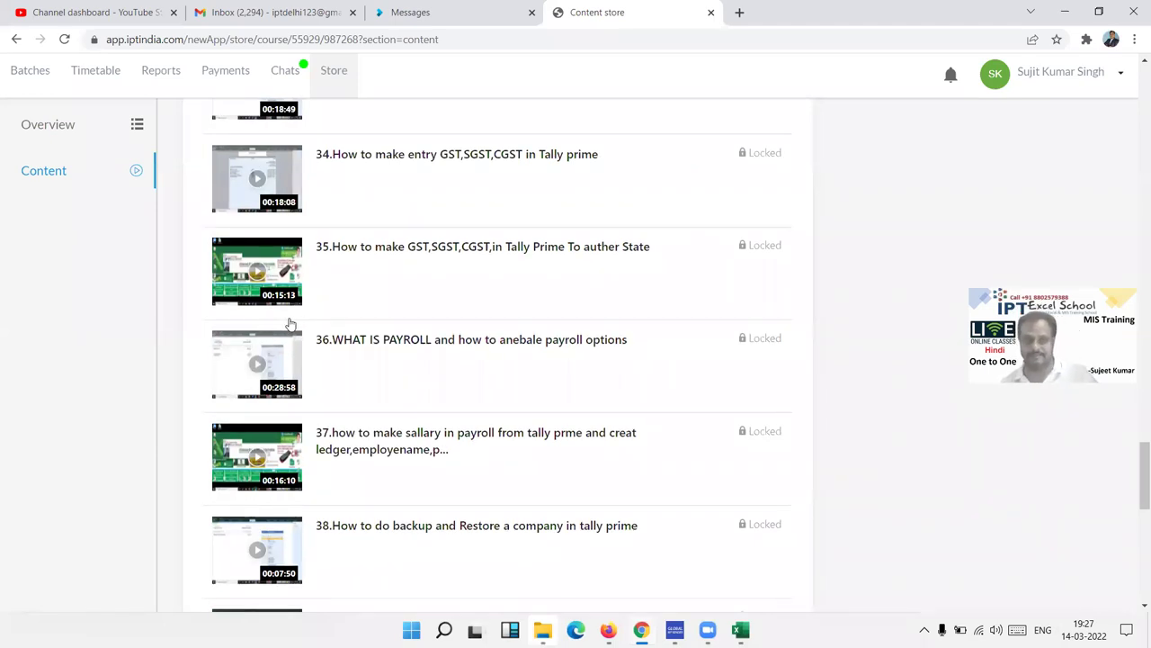
pyautogui.scroll(13, 288, 322)
pyautogui.scroll(14, 287, 322)
pyautogui.scroll(8, 288, 322)
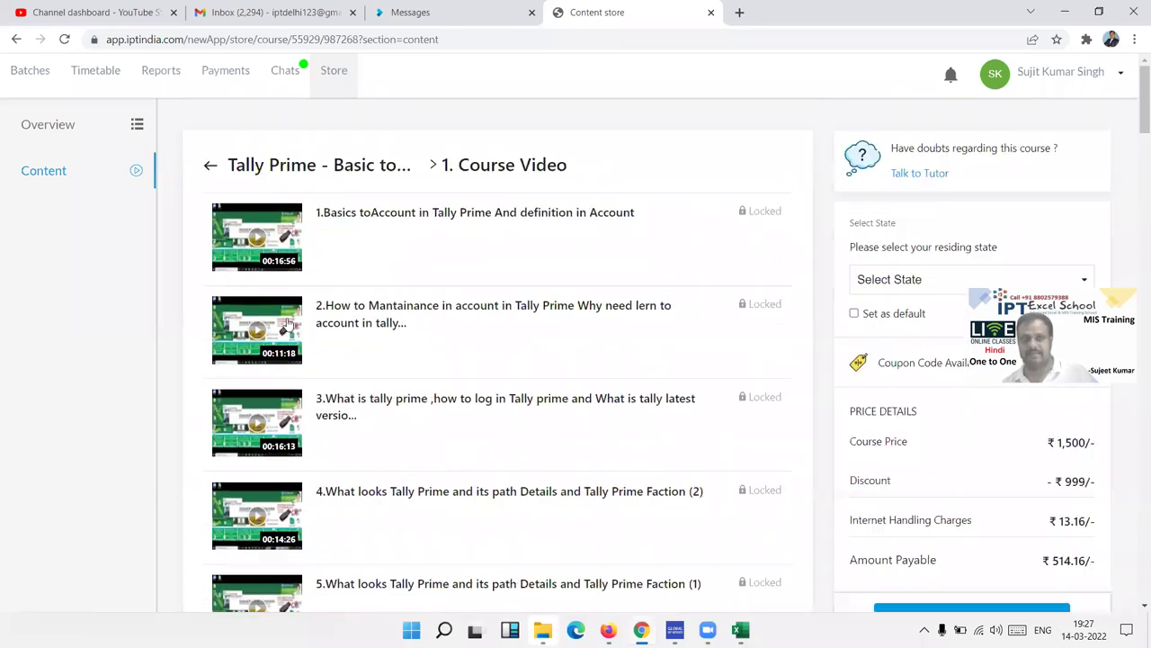
pyautogui.click(420, 24)
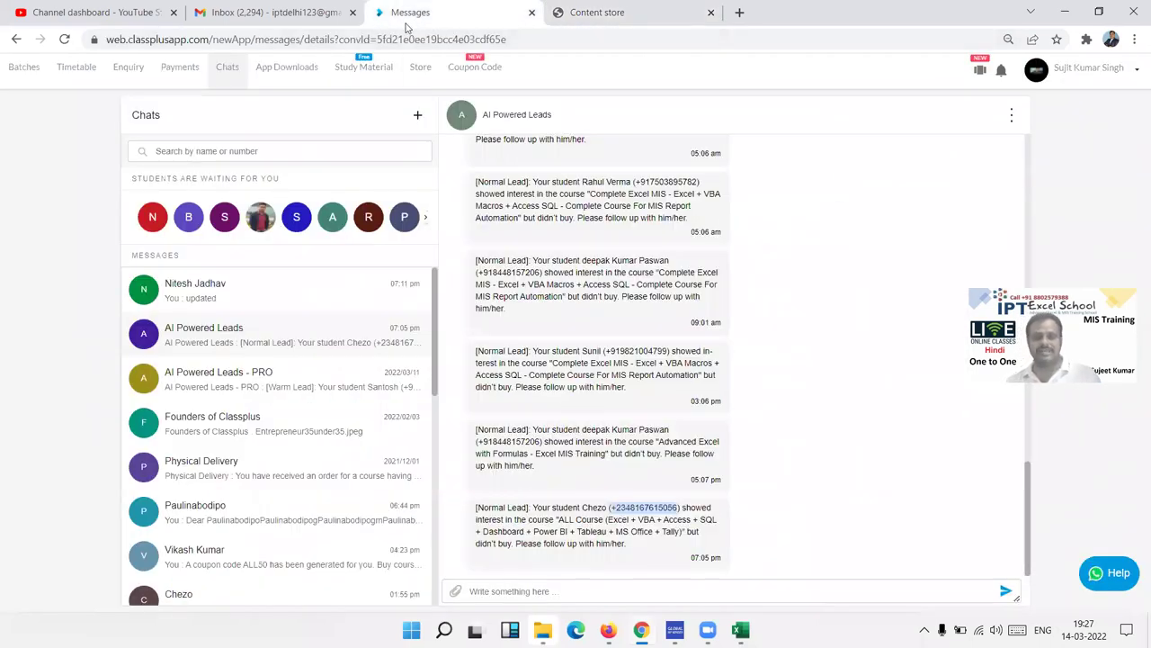
# - In a new tab, open iptindia.com, go to Live Class, and open live.iptindia.com
pyautogui.click(739, 12)
pyautogui.write('iptindia.com')
pyautogui.press('Return')
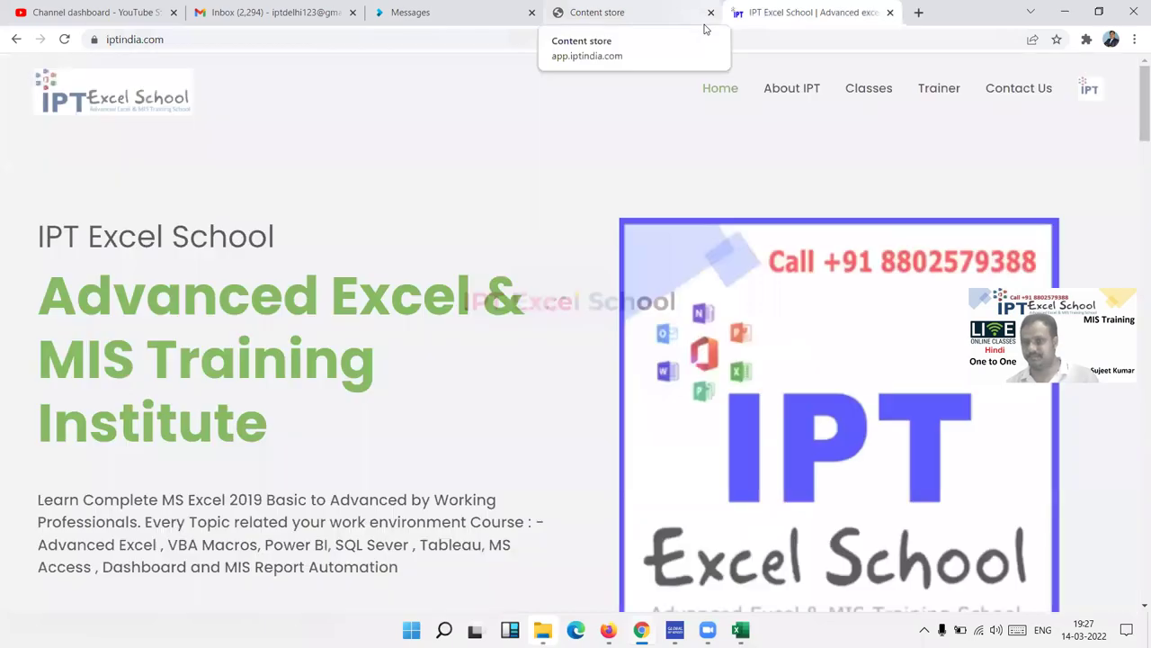
pyautogui.click(873, 90)
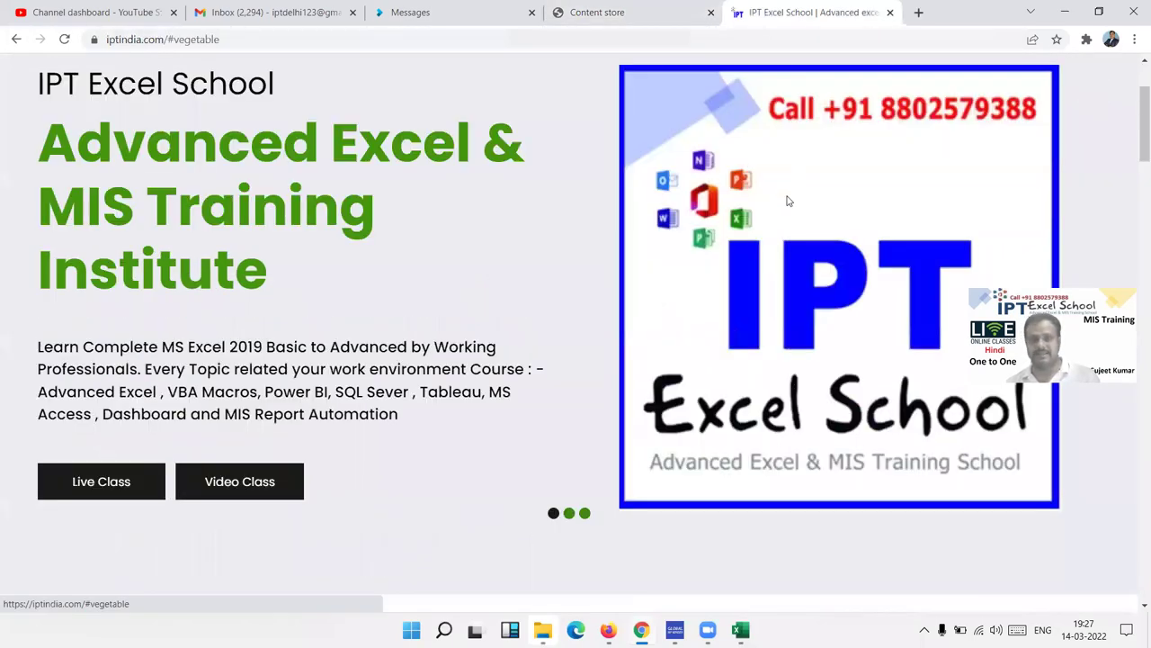
pyautogui.click(891, 360)
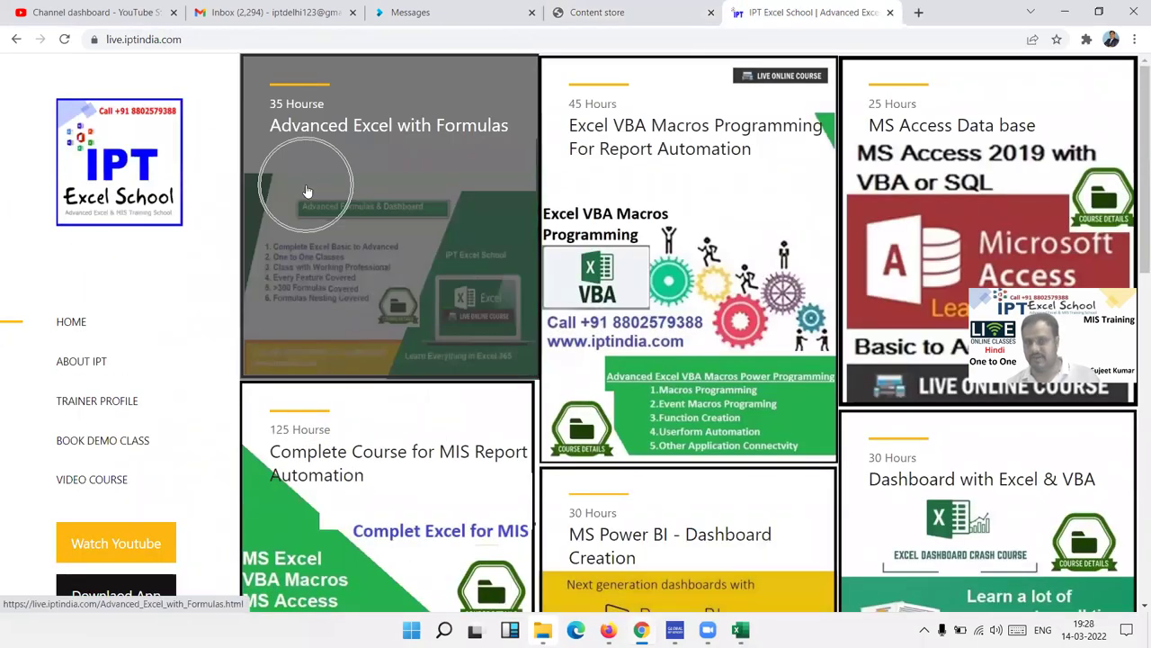
# - Open Advanced Excel with Formulas and highlight the expert duration, class times and 7500 fee
pyautogui.click(305, 192)
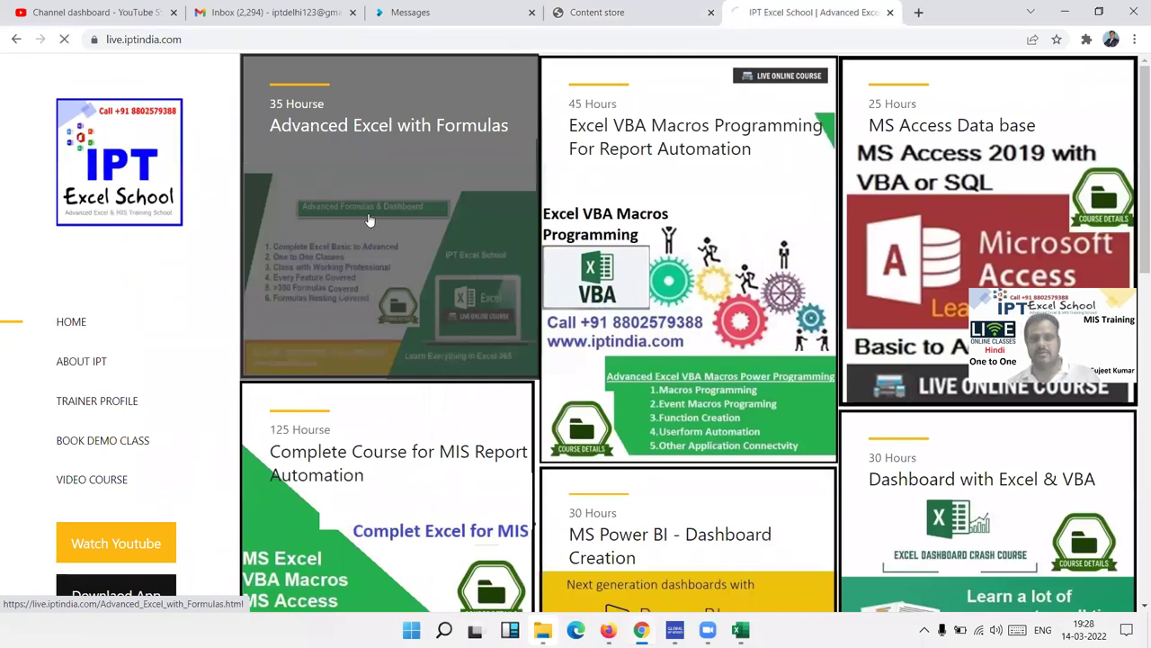
pyautogui.scroll(-3, 293, 178)
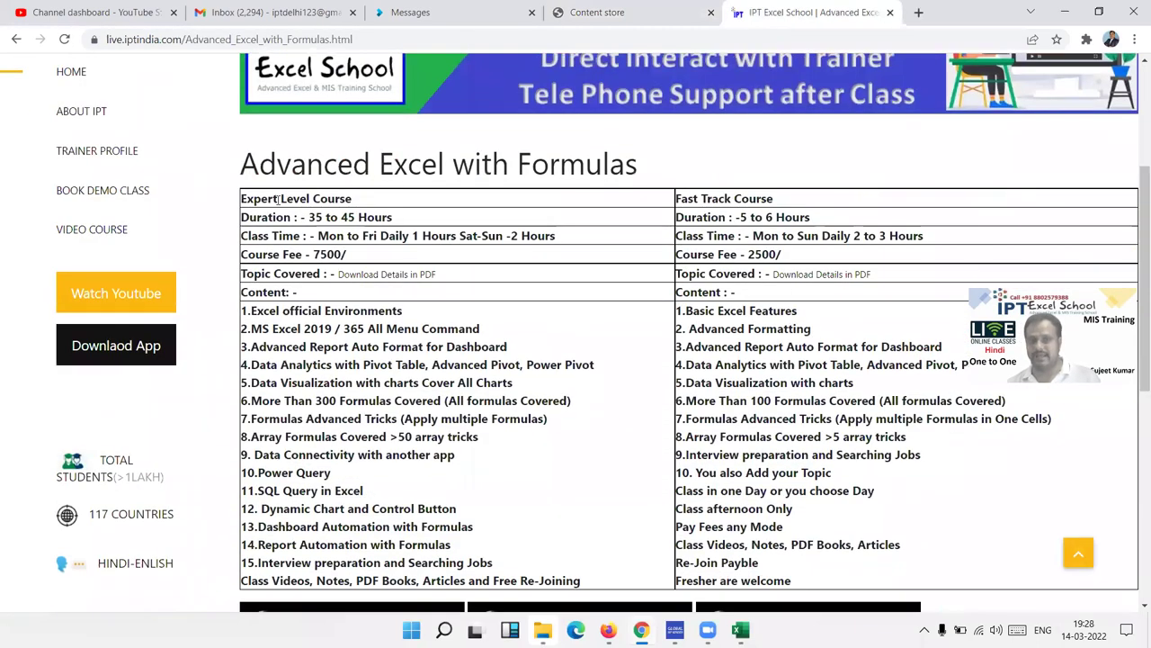
pyautogui.moveTo(315, 217); pyautogui.dragTo(441, 236)
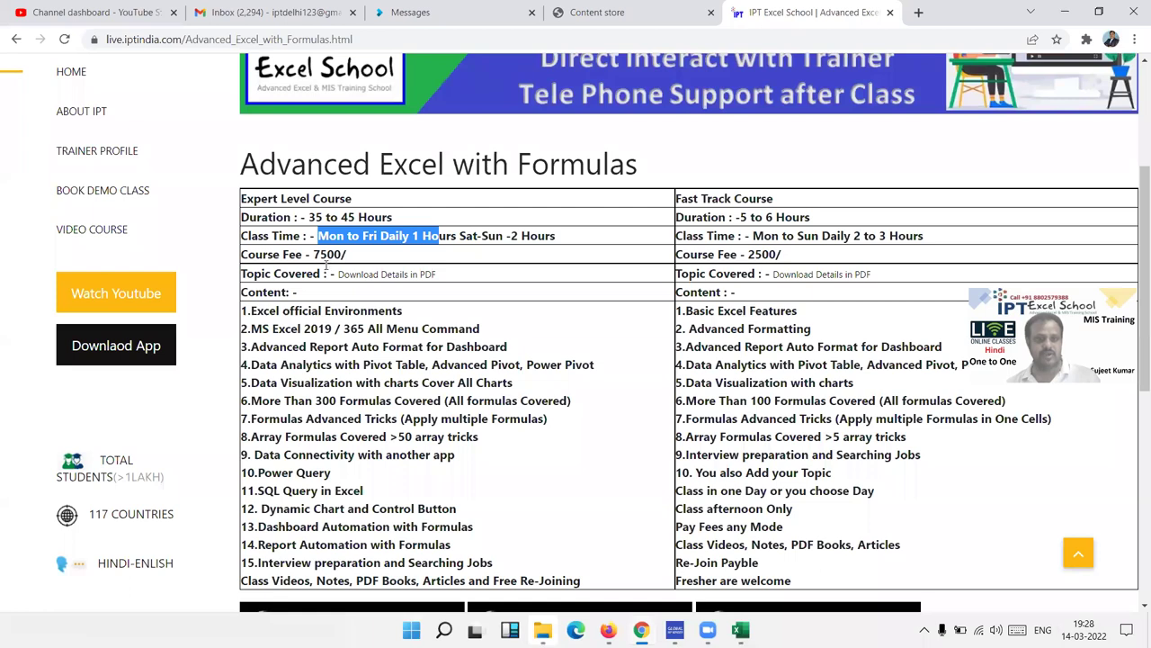
pyautogui.moveTo(313, 255); pyautogui.dragTo(343, 254)
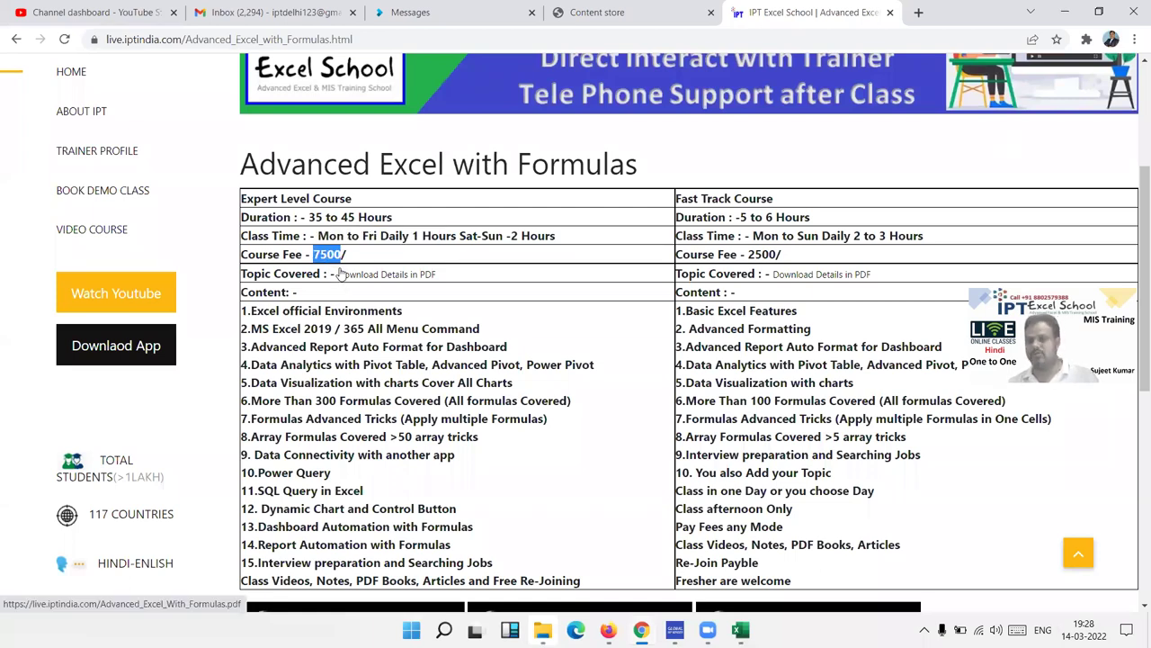
# - Highlight Excel, Class, Notes, Books, Articles and Free Re-Joining in the course details
pyautogui.doubleClick(266, 310)
pyautogui.scroll(-1, 270, 329)
pyautogui.scroll(-2, 270, 329)
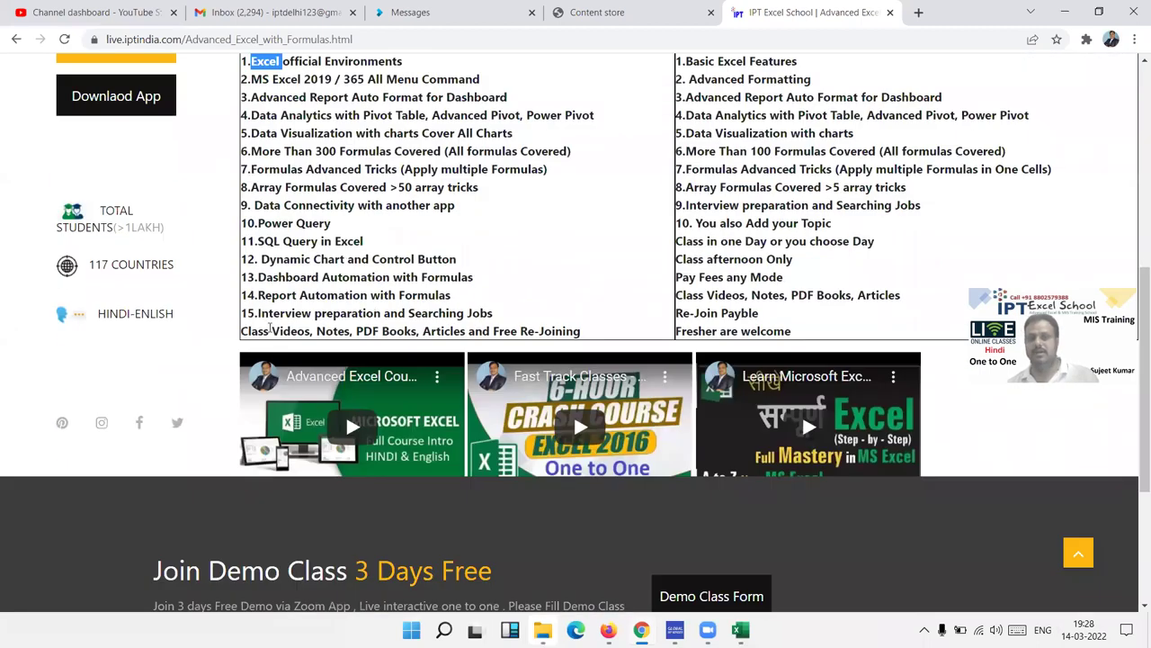
pyautogui.scroll(3, 270, 328)
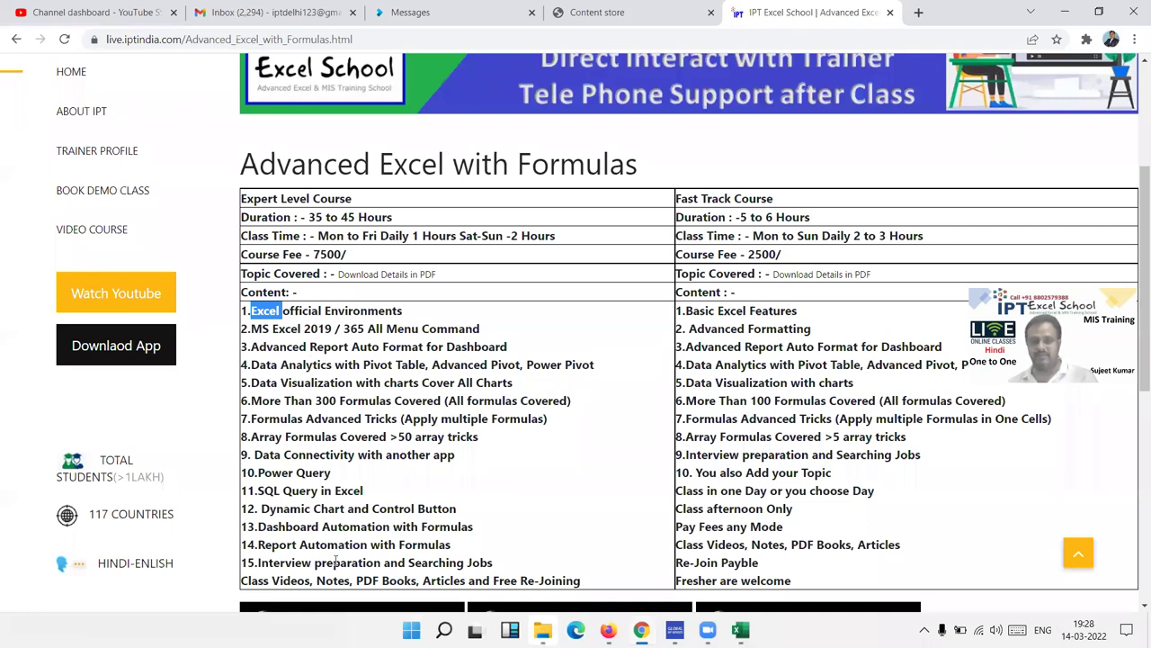
pyautogui.doubleClick(256, 580)
pyautogui.doubleClick(333, 580)
pyautogui.click(389, 580)
pyautogui.doubleClick(389, 580)
pyautogui.doubleClick(444, 580)
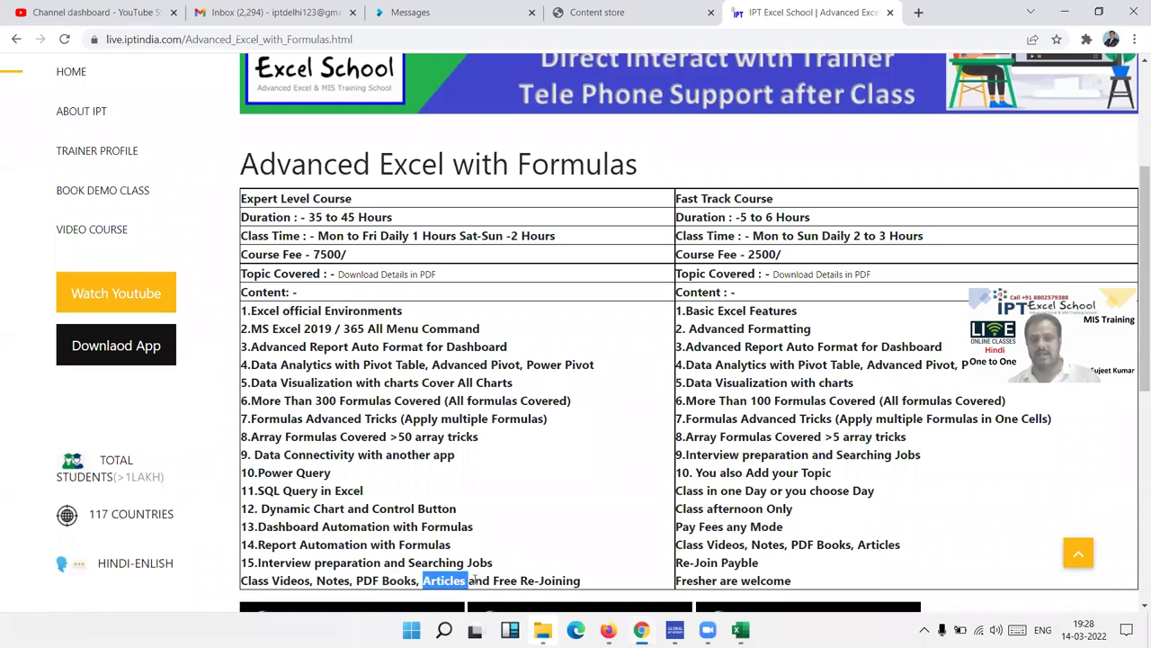
pyautogui.moveTo(491, 581); pyautogui.dragTo(610, 576)
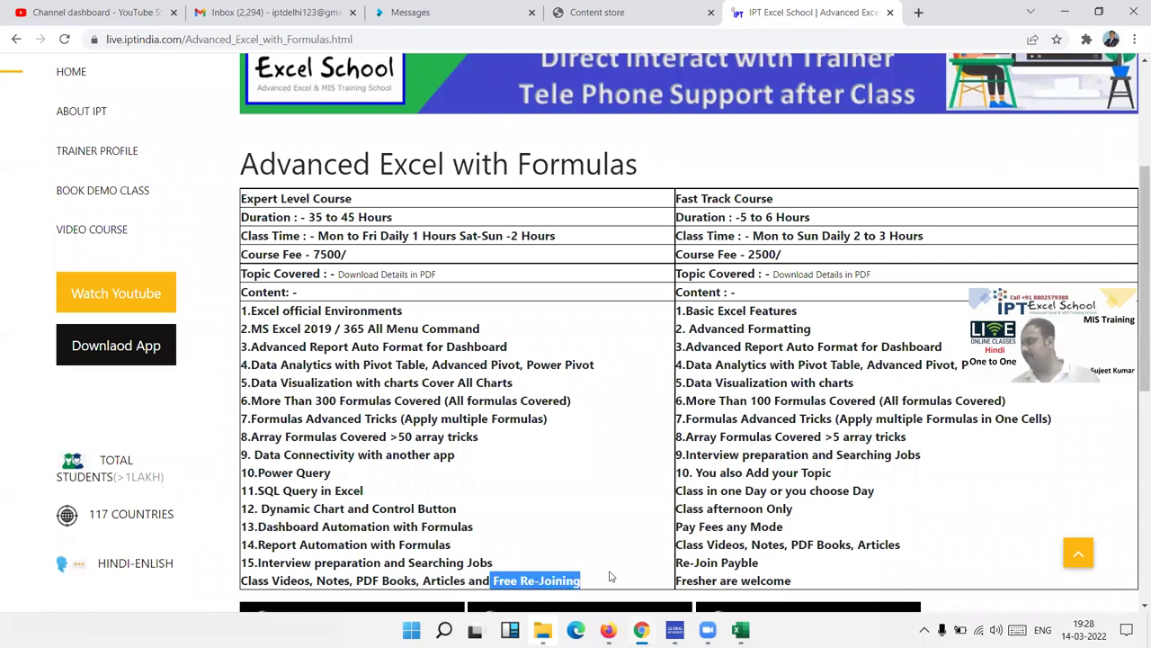